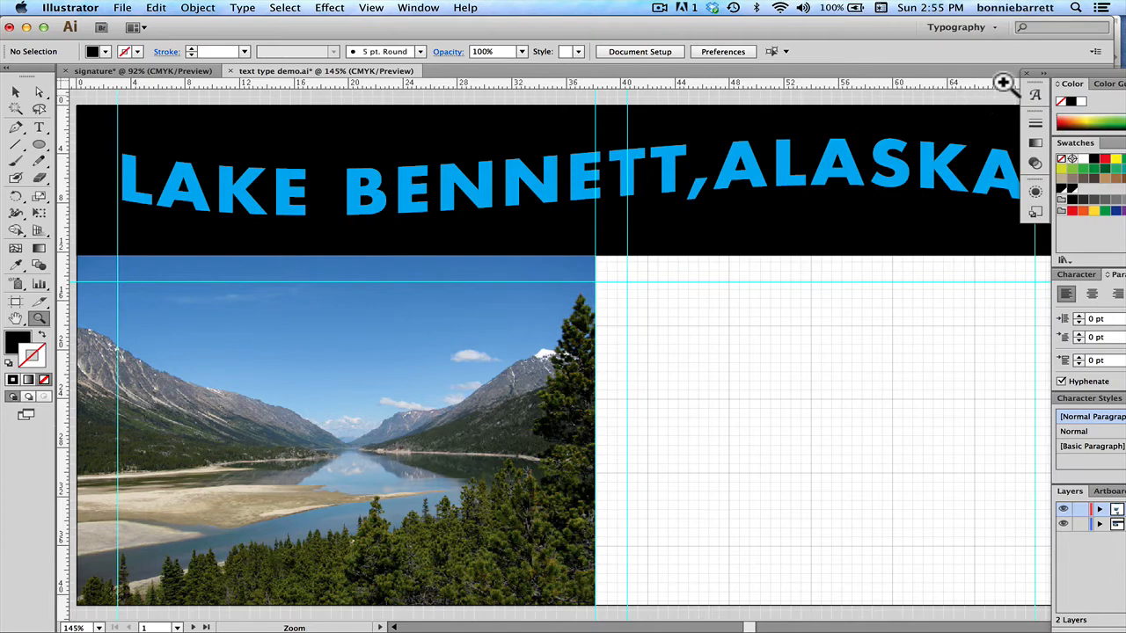
# Draw an area type frame between the guides in the blank area beside the lake photo
pyautogui.moveTo(1083, 83)
pyautogui.mouseDown()
pyautogui.moveTo(981, 69)
pyautogui.moveTo(948, 49)
pyautogui.moveTo(1076, 66)
pyautogui.mouseUp()
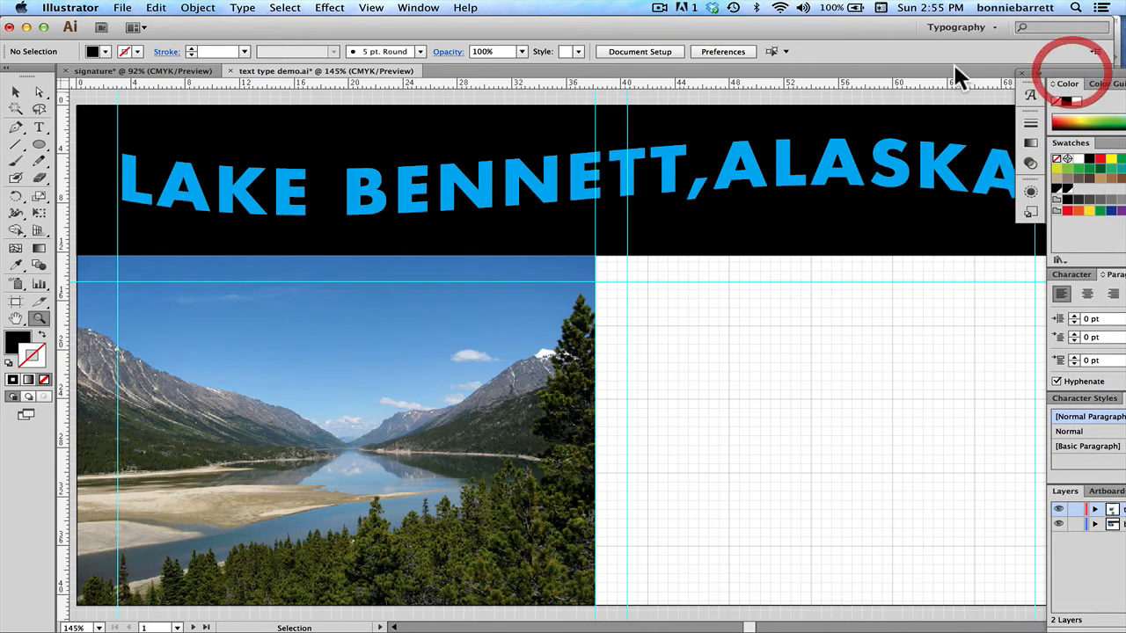
pyautogui.click(42, 124)
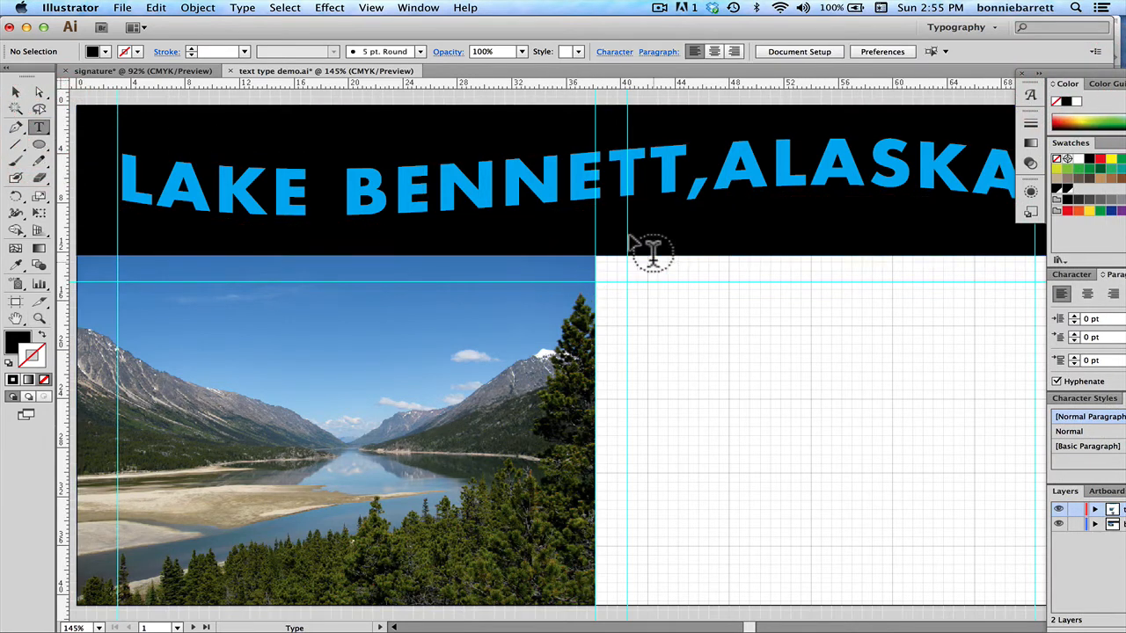
pyautogui.moveTo(628, 281); pyautogui.dragTo(1031, 571)
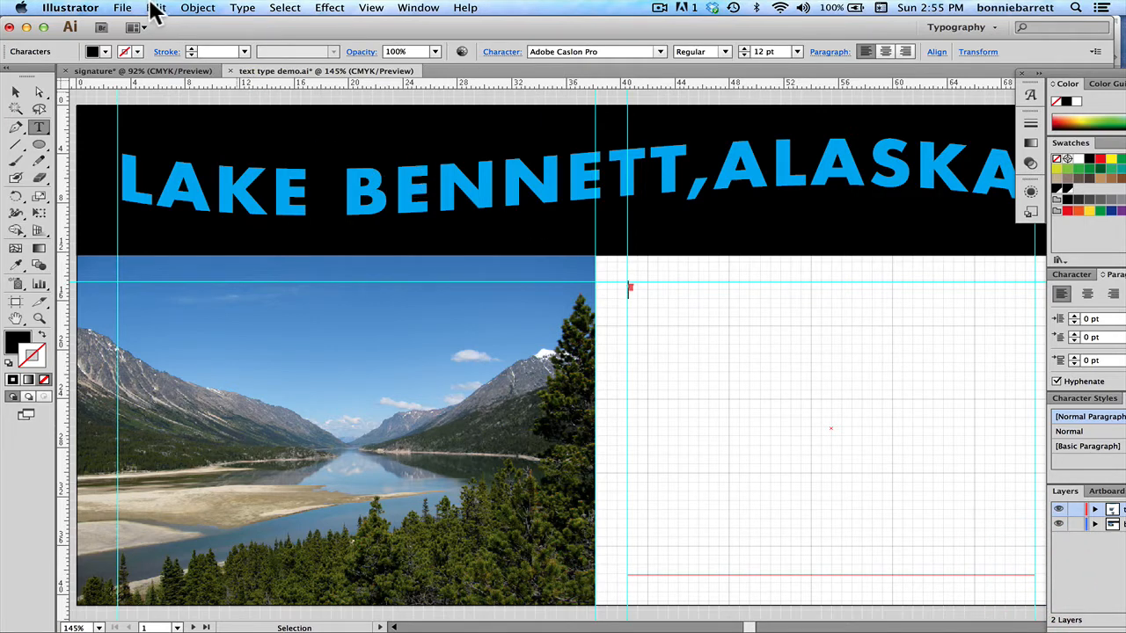
# Place the alaska-copy Word document into the new text frame, accepting the Word import options
pyautogui.click(121, 9)
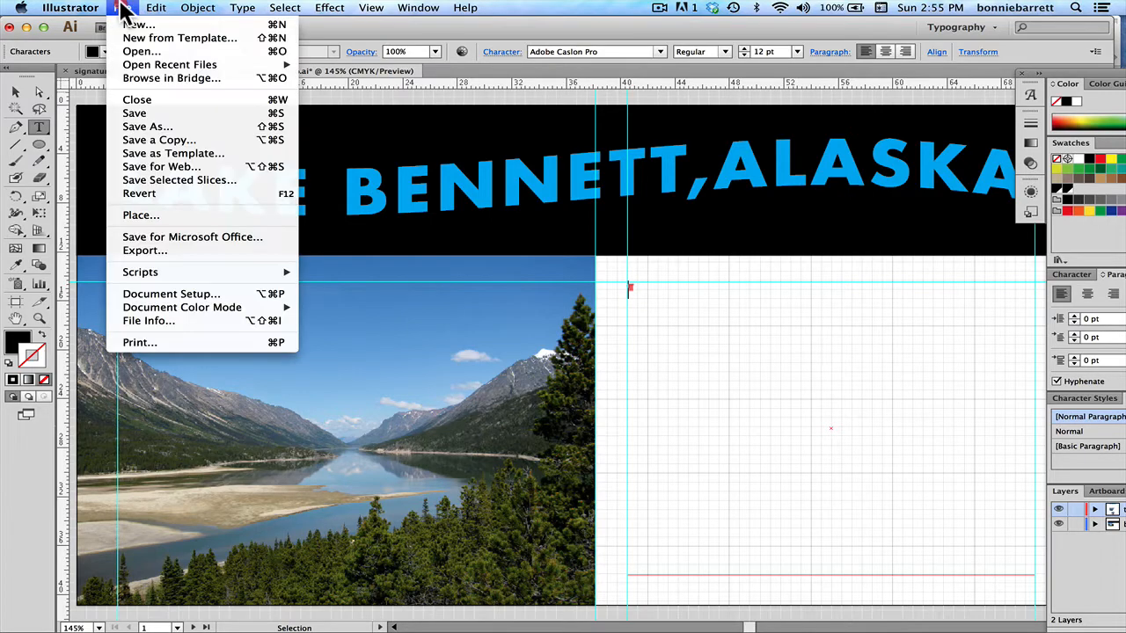
pyautogui.click(140, 214)
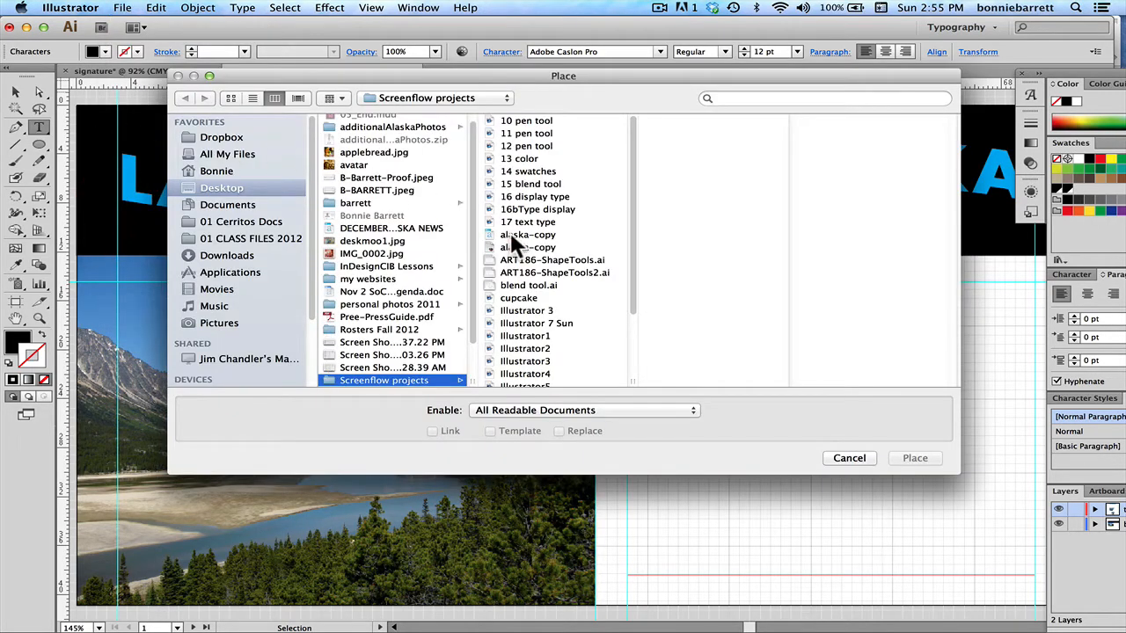
pyautogui.click(511, 234)
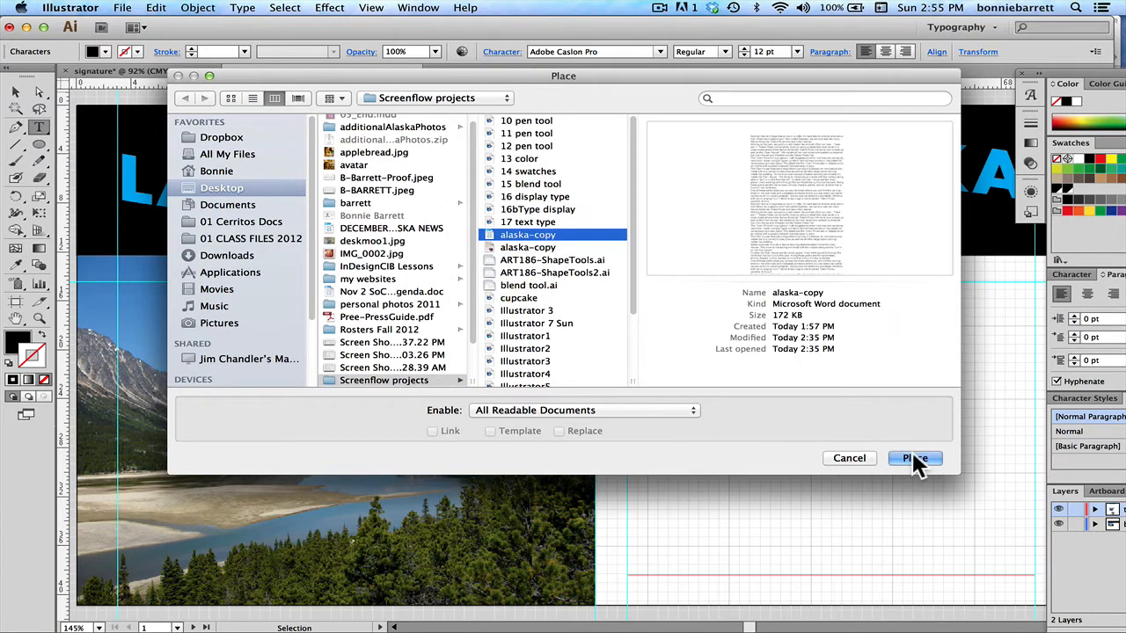
pyautogui.click(915, 458)
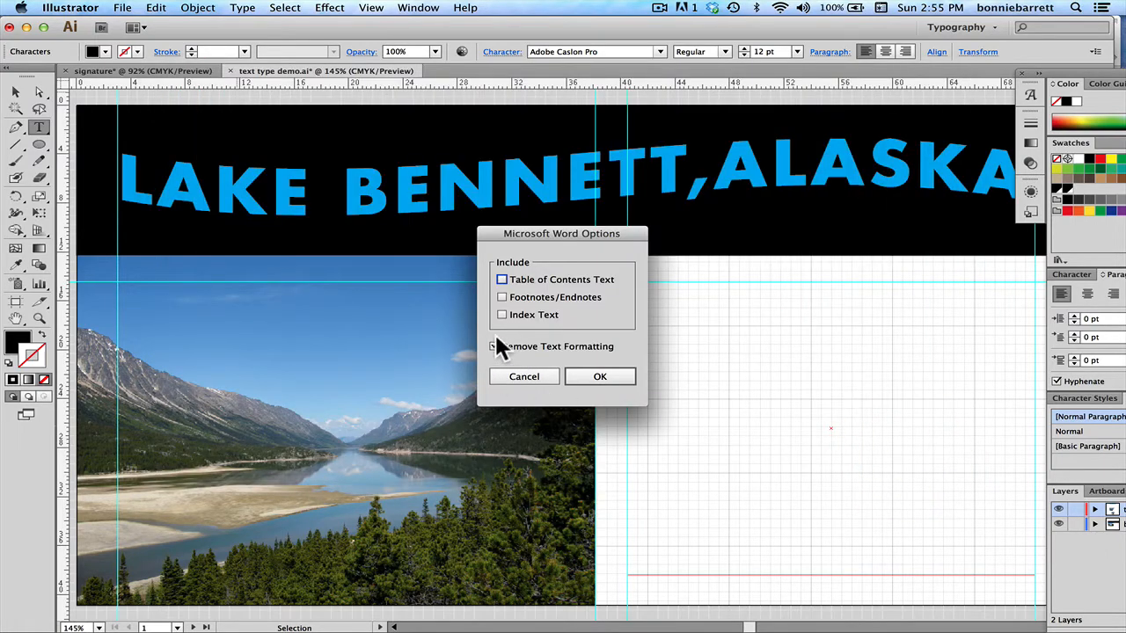
pyautogui.click(604, 377)
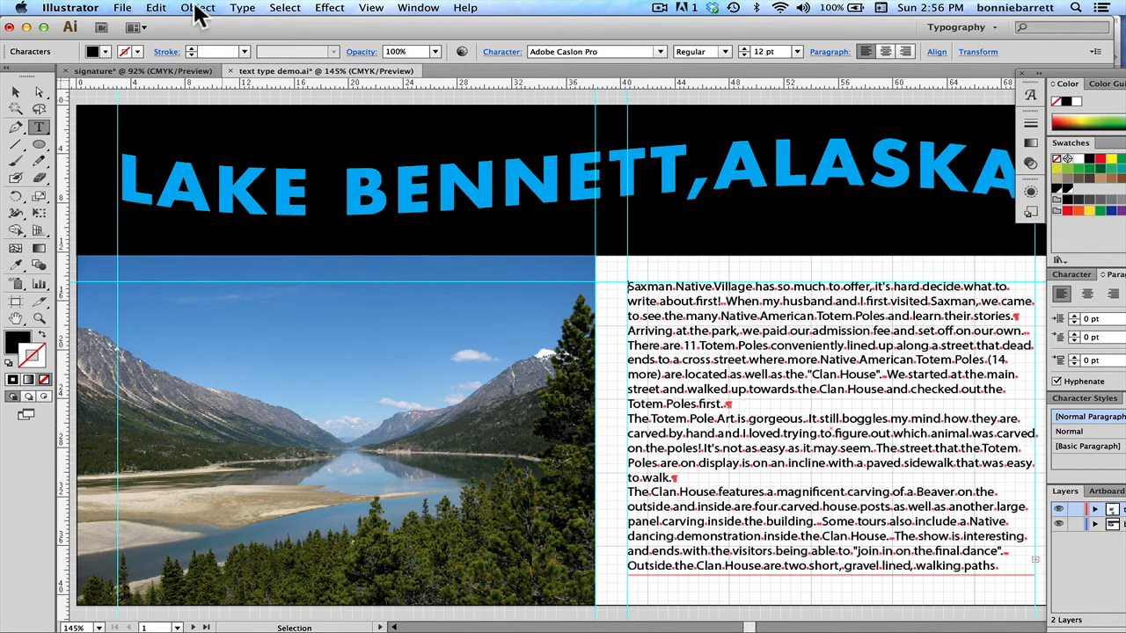
# Select all of the placed text inside the text frame
pyautogui.click(241, 7)
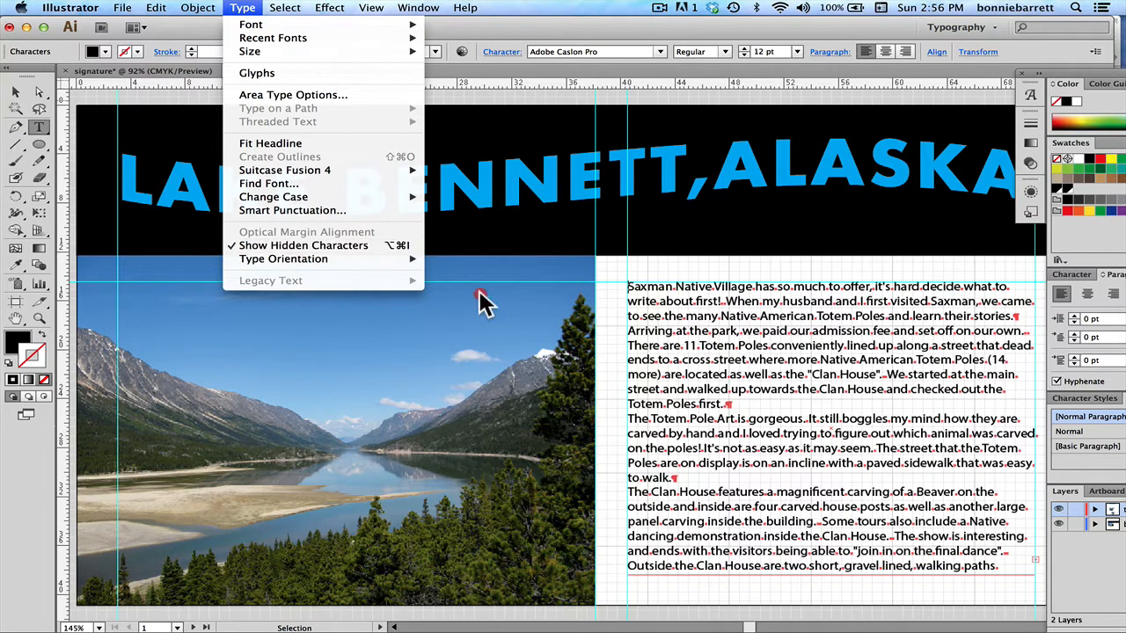
pyautogui.click(536, 310)
pyautogui.click(40, 320)
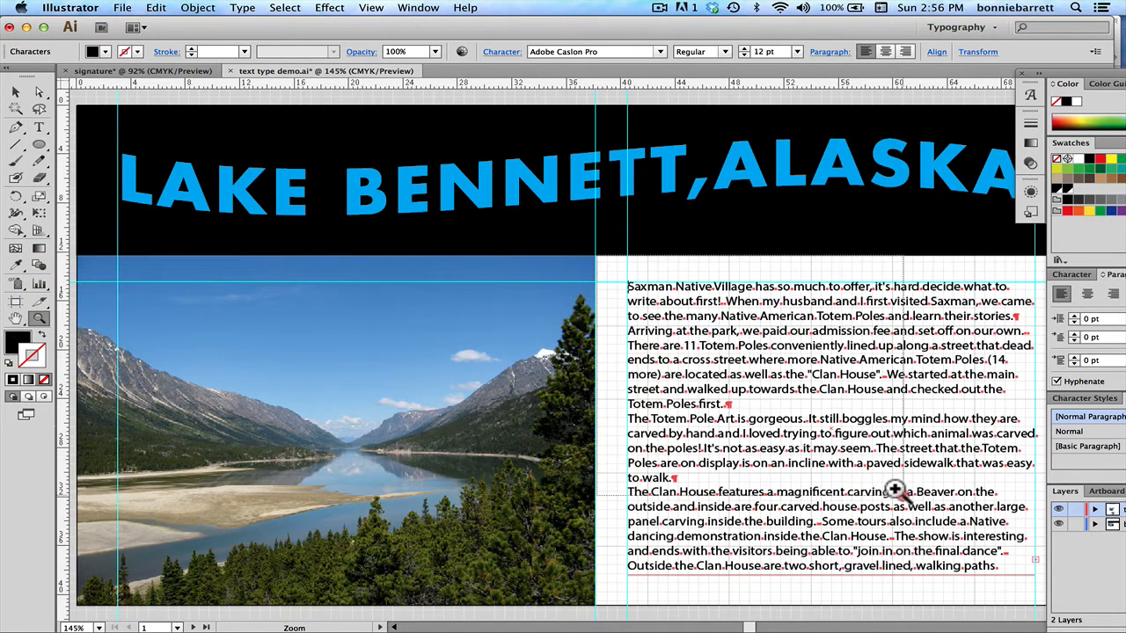
pyautogui.click(1036, 534)
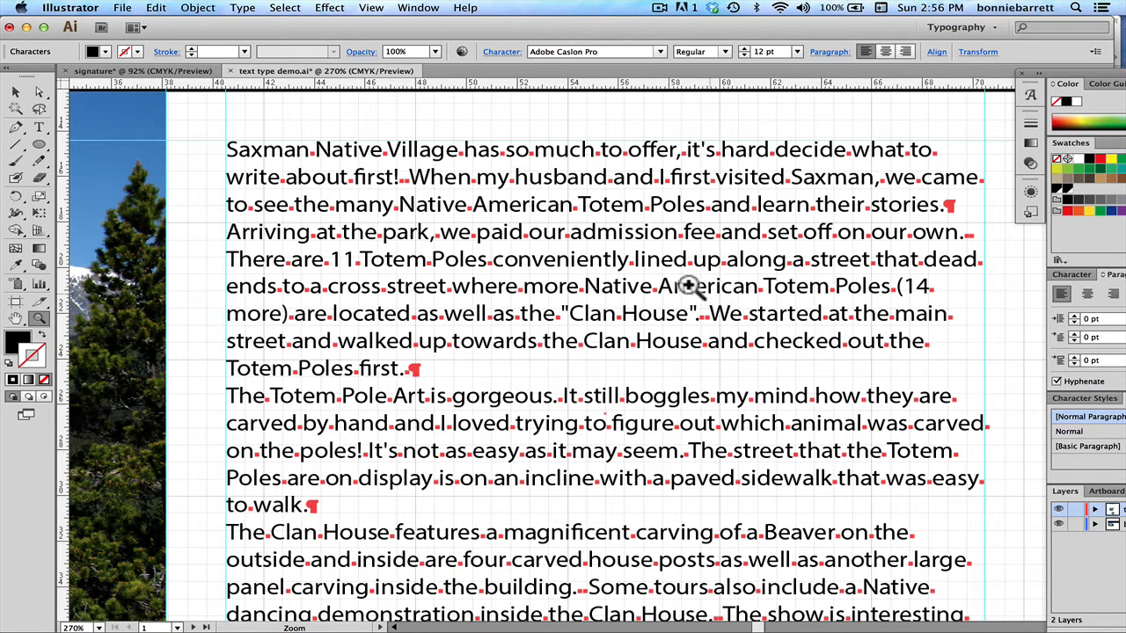
pyautogui.click(39, 127)
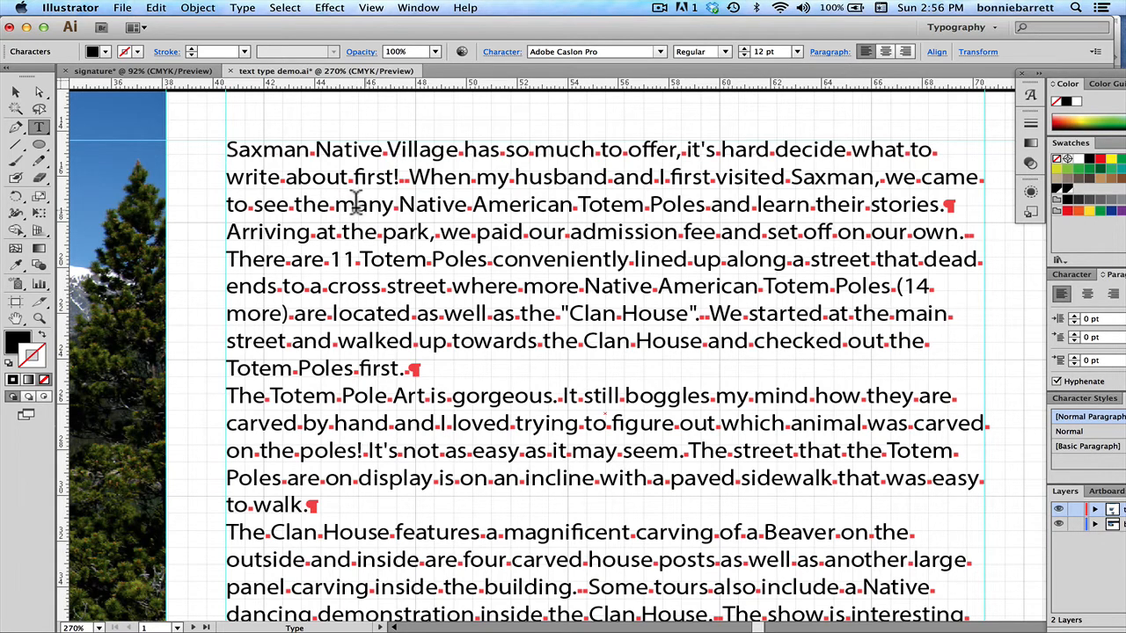
pyautogui.press('Escape')
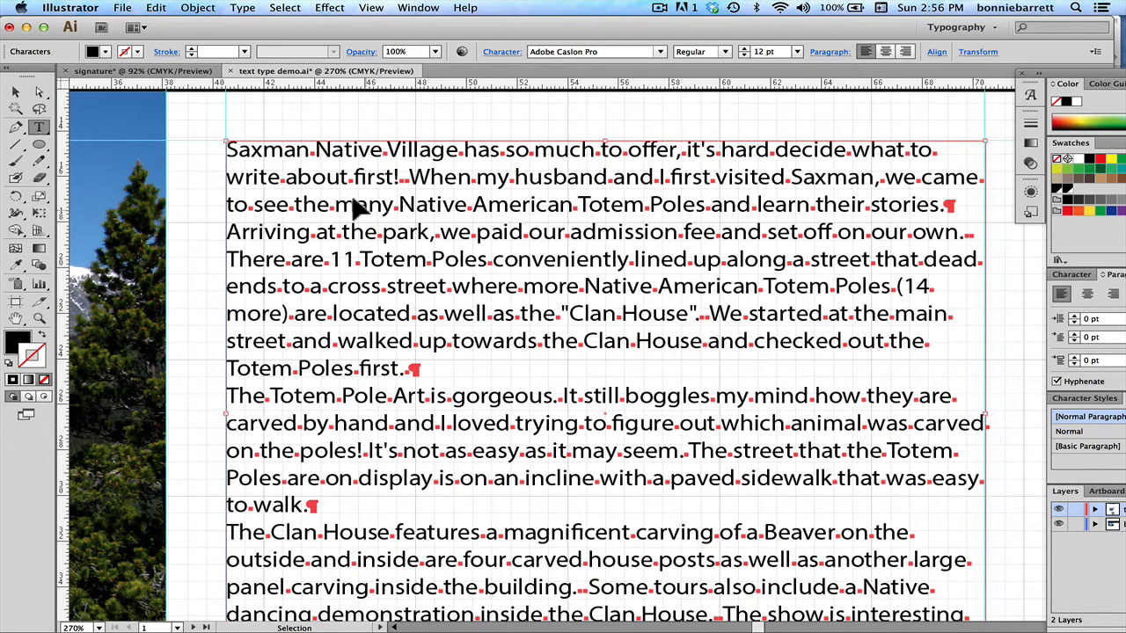
pyautogui.press('super+a')
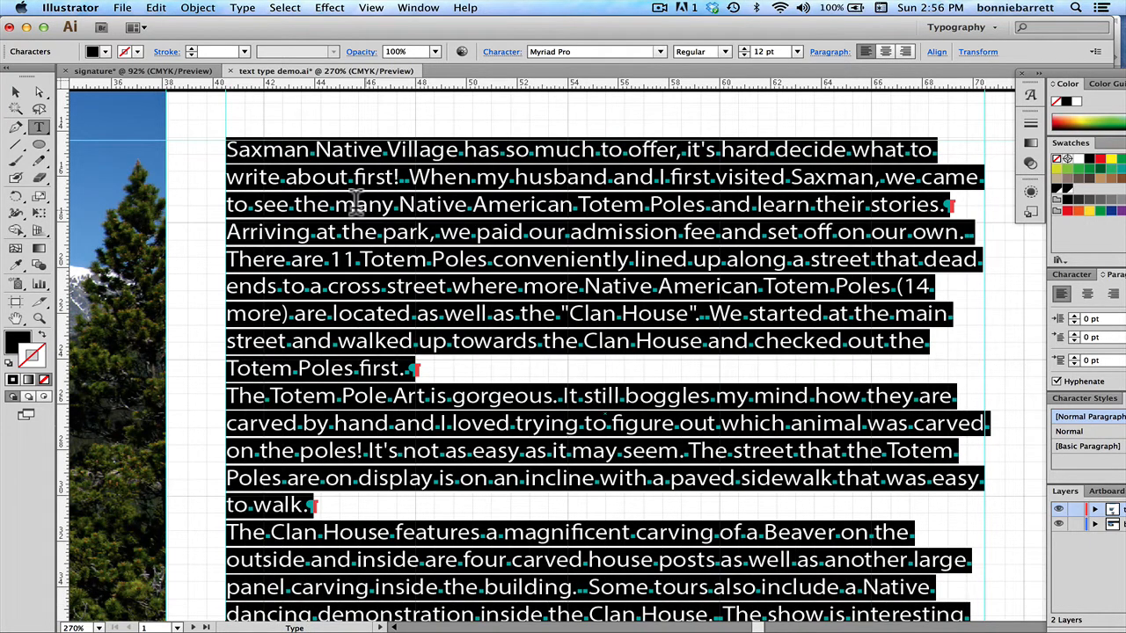
# Apply Smart Punctuation to the selected text only, with the En, Em Dashes option turned off, and deselect the text
pyautogui.click(241, 8)
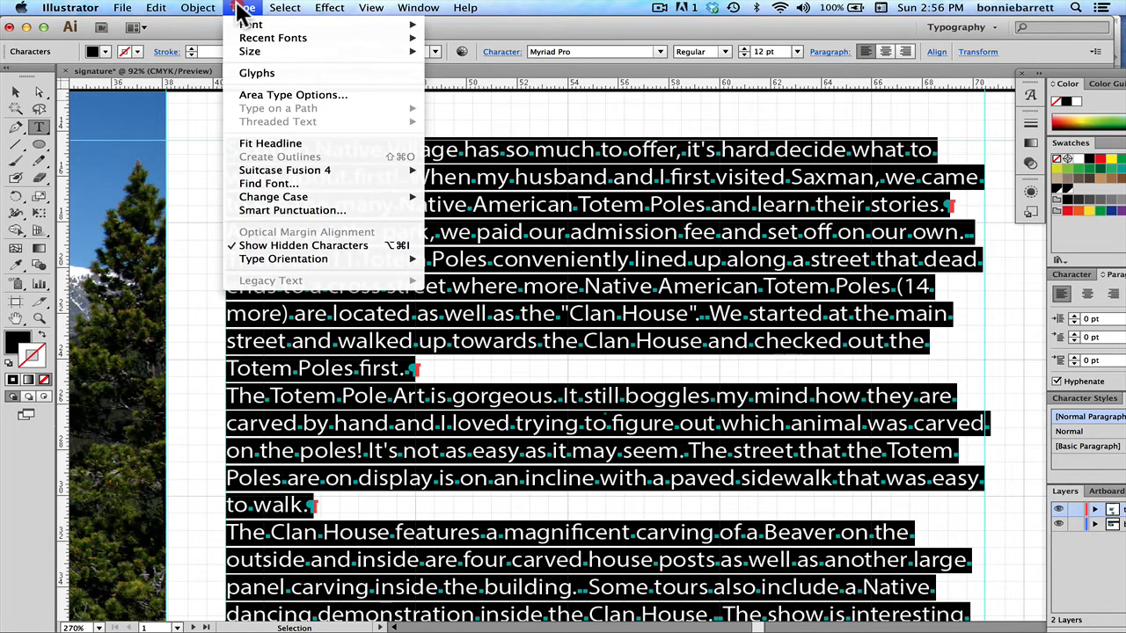
pyautogui.click(234, 209)
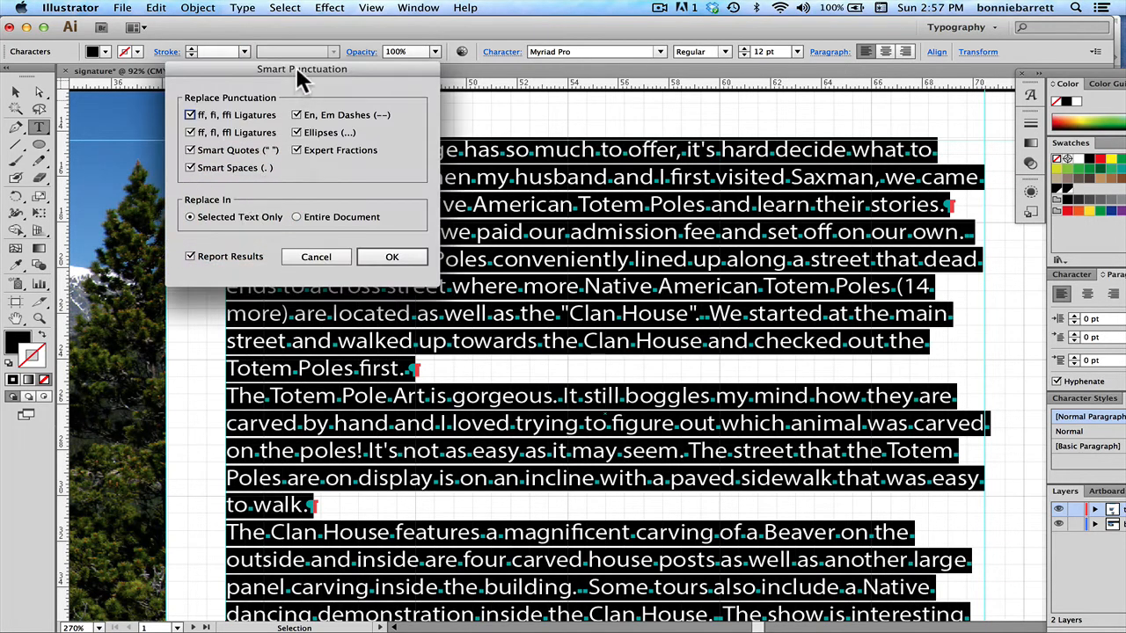
pyautogui.moveTo(295, 68); pyautogui.dragTo(204, 46)
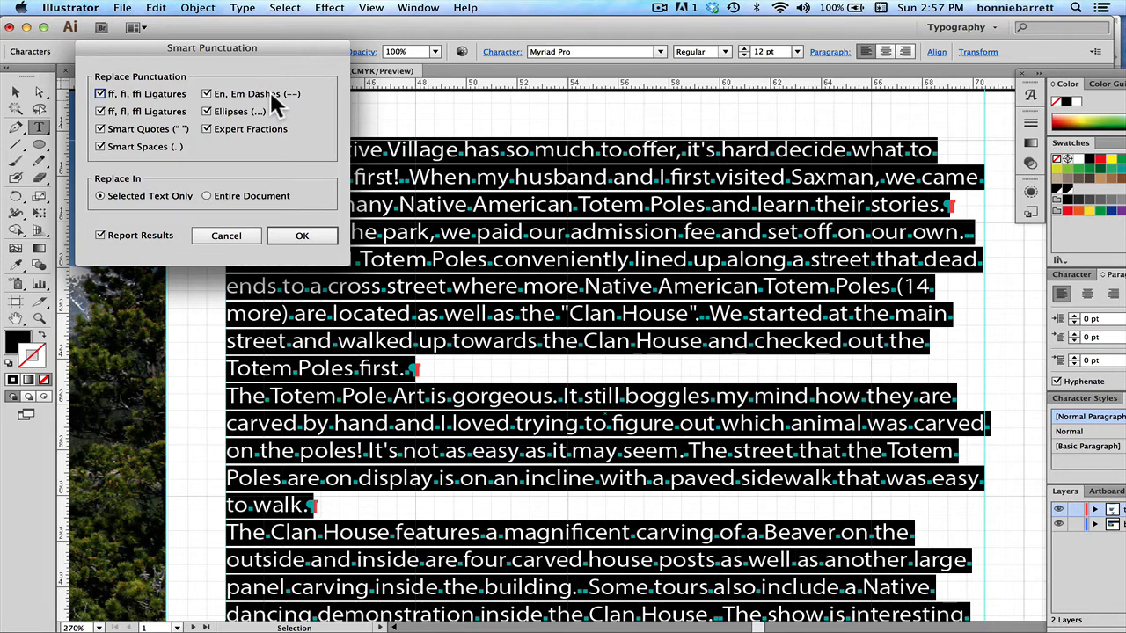
pyautogui.click(207, 94)
pyautogui.click(297, 237)
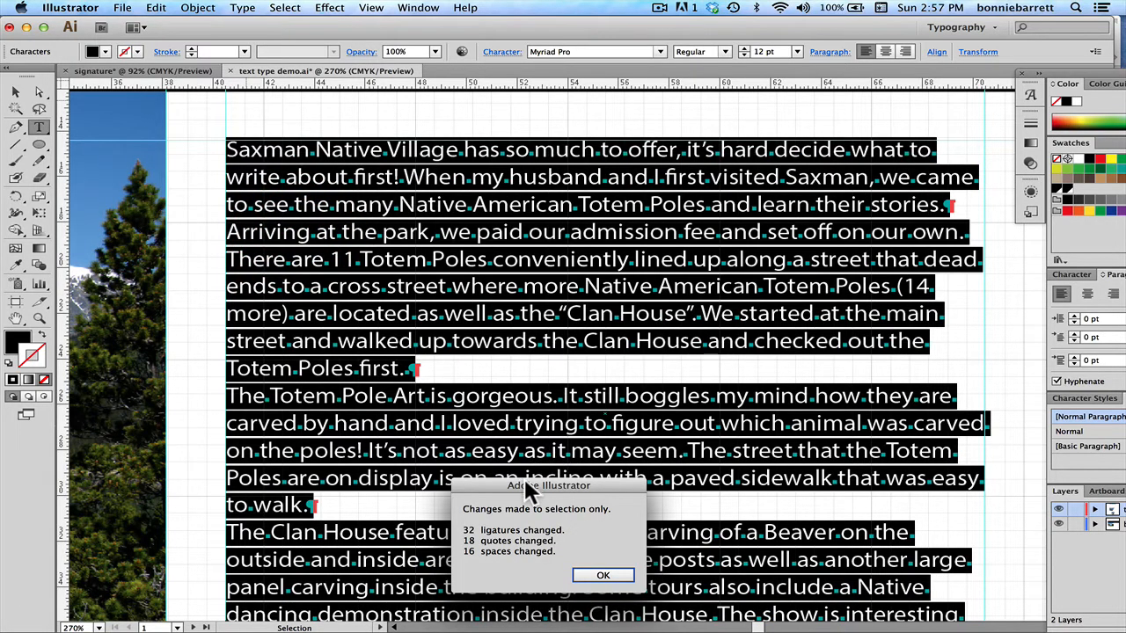
pyautogui.moveTo(524, 482); pyautogui.dragTo(294, 69)
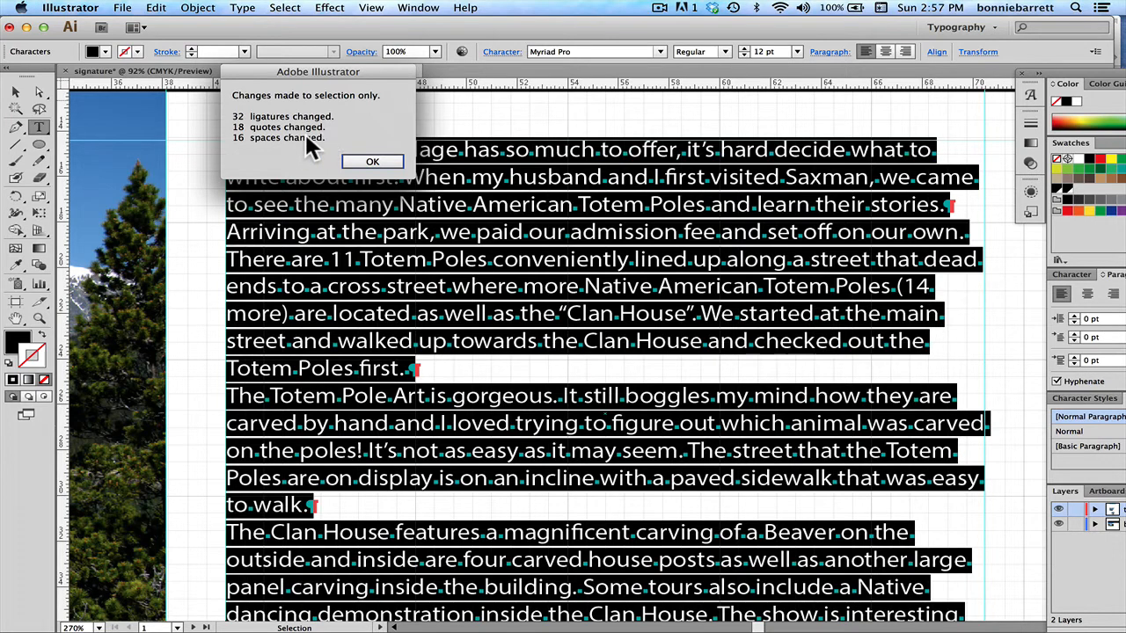
pyautogui.click(373, 164)
pyautogui.click(373, 164)
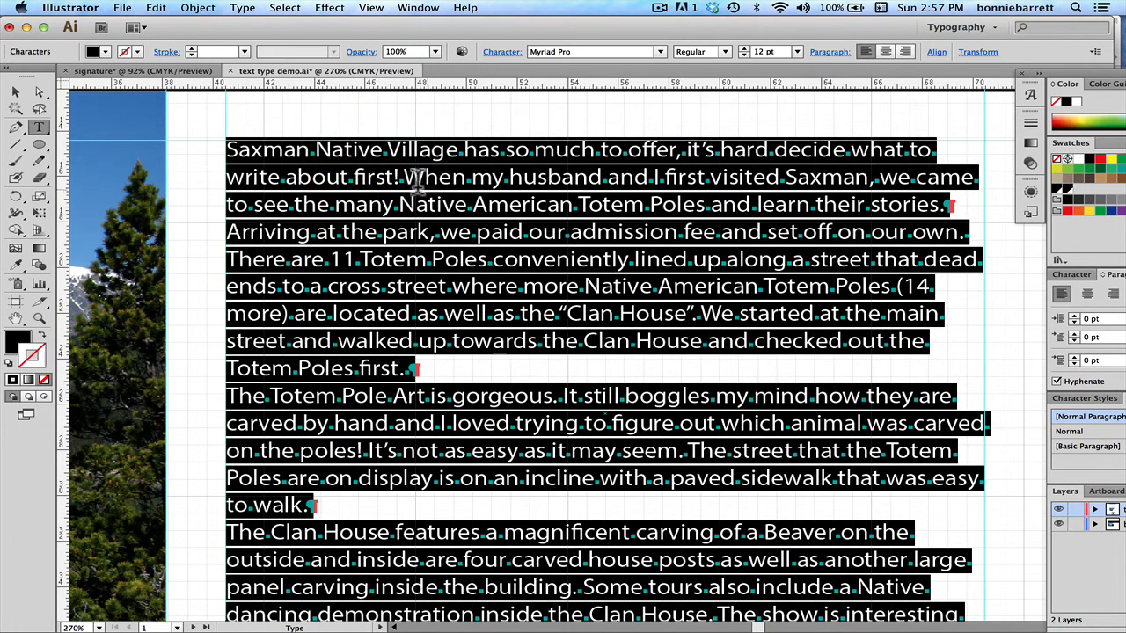
pyautogui.click(416, 180)
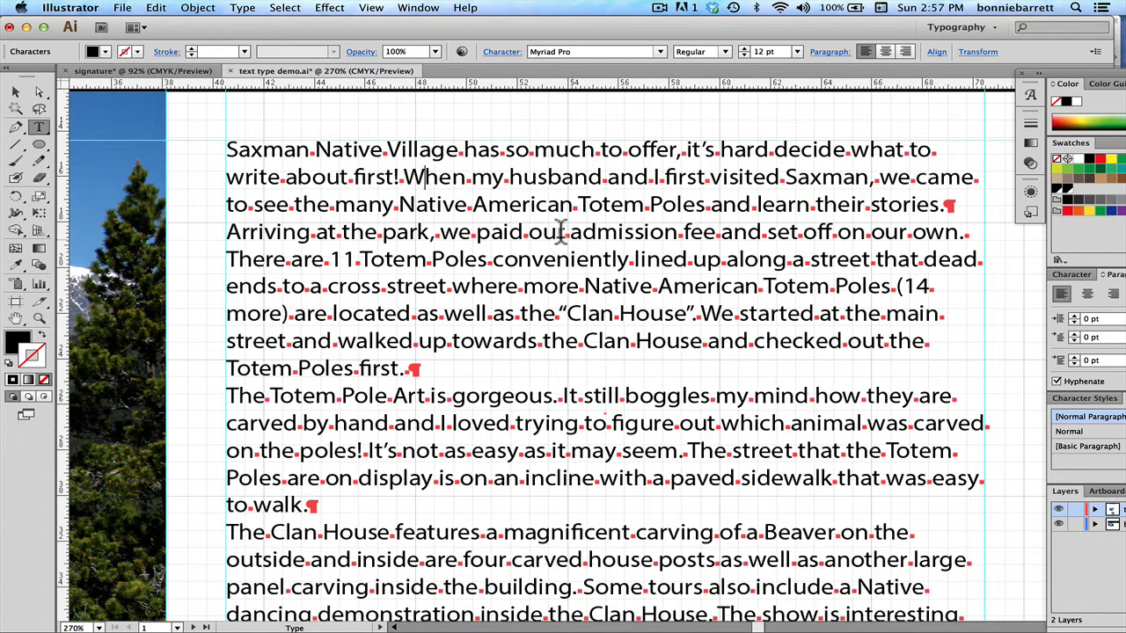
# Set all of the body text to Adobe Caslon Pro Regular with 15 pt leading
pyautogui.moveTo(773, 18); pyautogui.dragTo(750, 14)
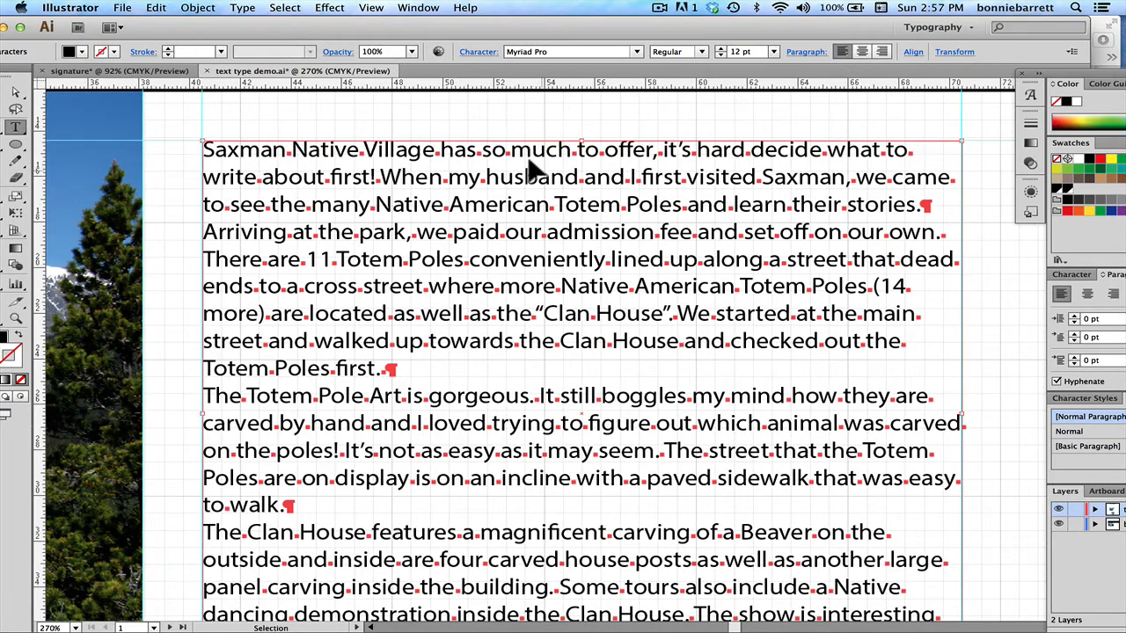
pyautogui.press('super+a')
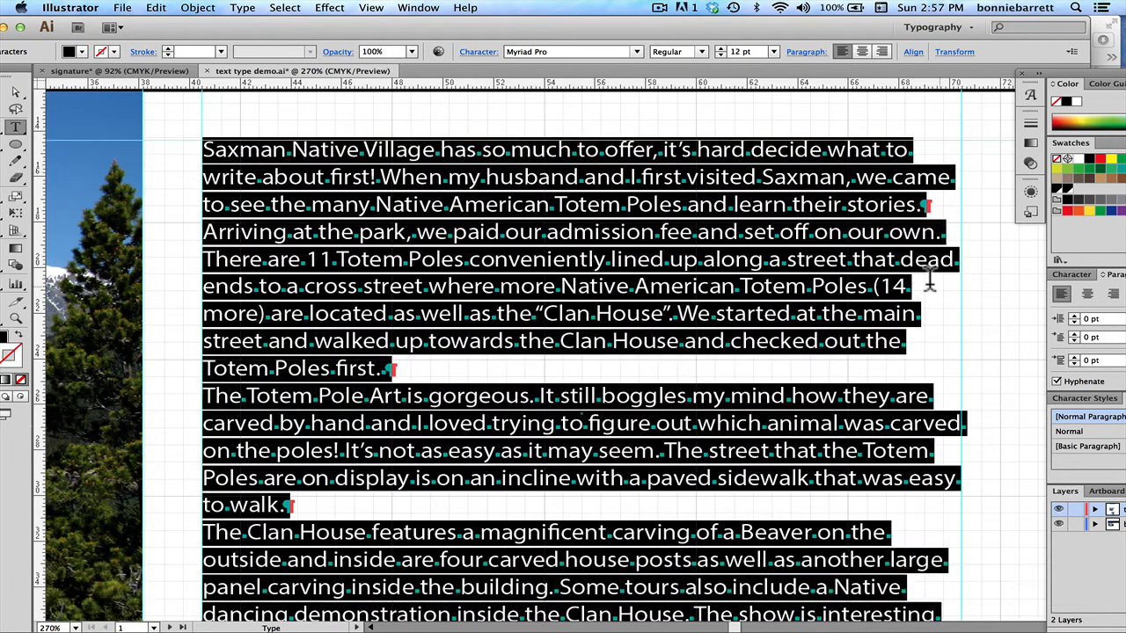
pyautogui.moveTo(1092, 83); pyautogui.dragTo(938, 35)
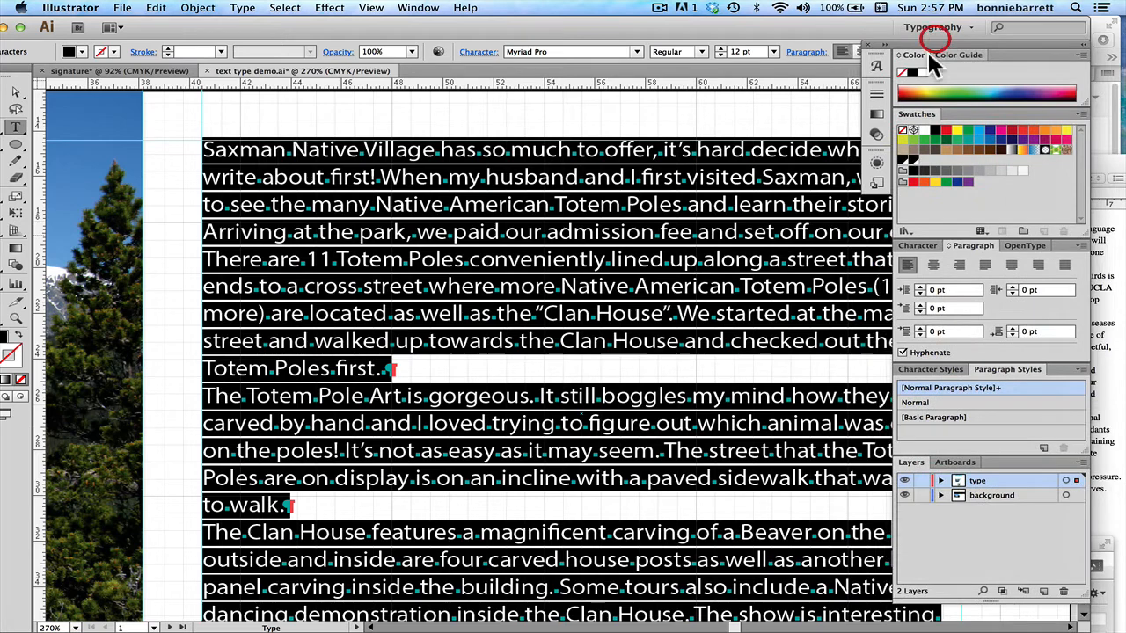
pyautogui.click(925, 246)
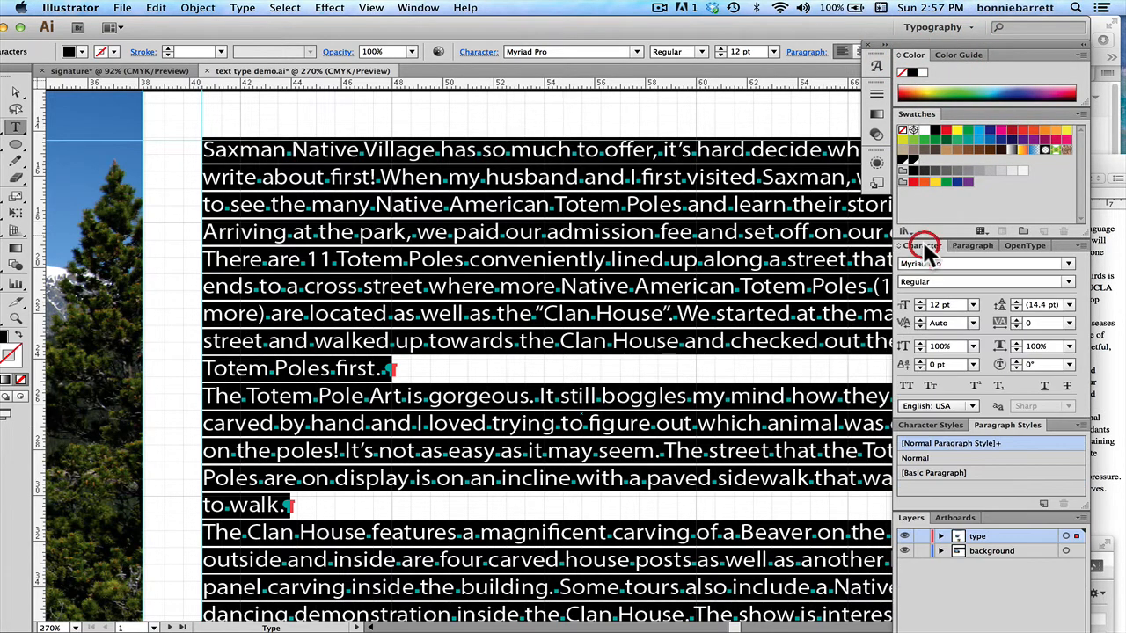
pyautogui.click(1067, 261)
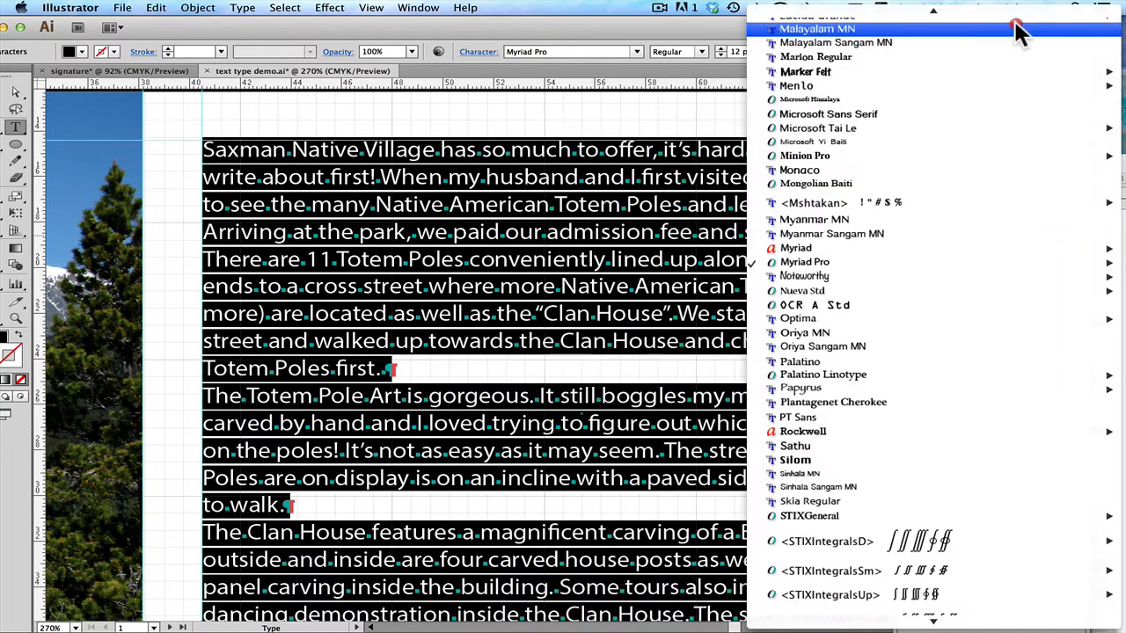
pyautogui.moveTo(985, 7)
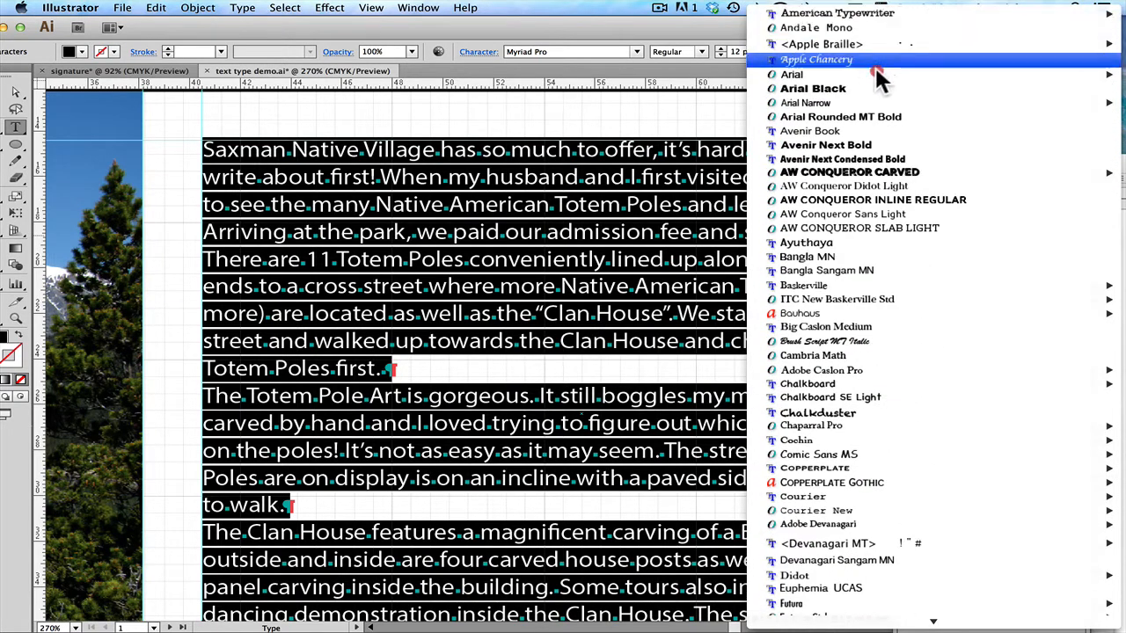
pyautogui.moveTo(808, 528)
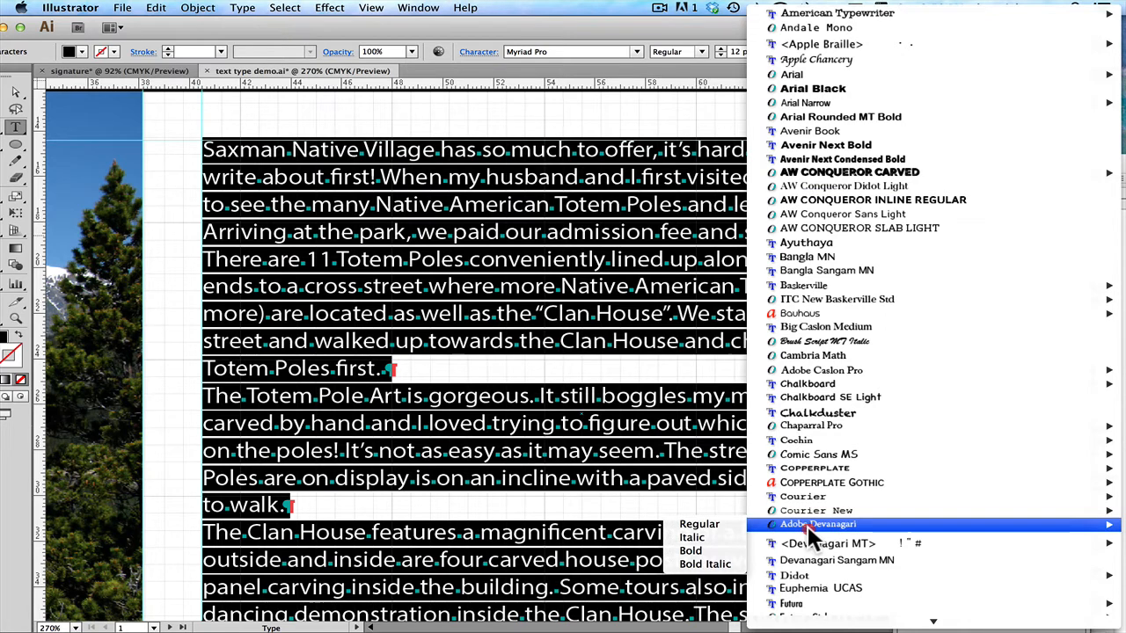
pyautogui.moveTo(816, 374)
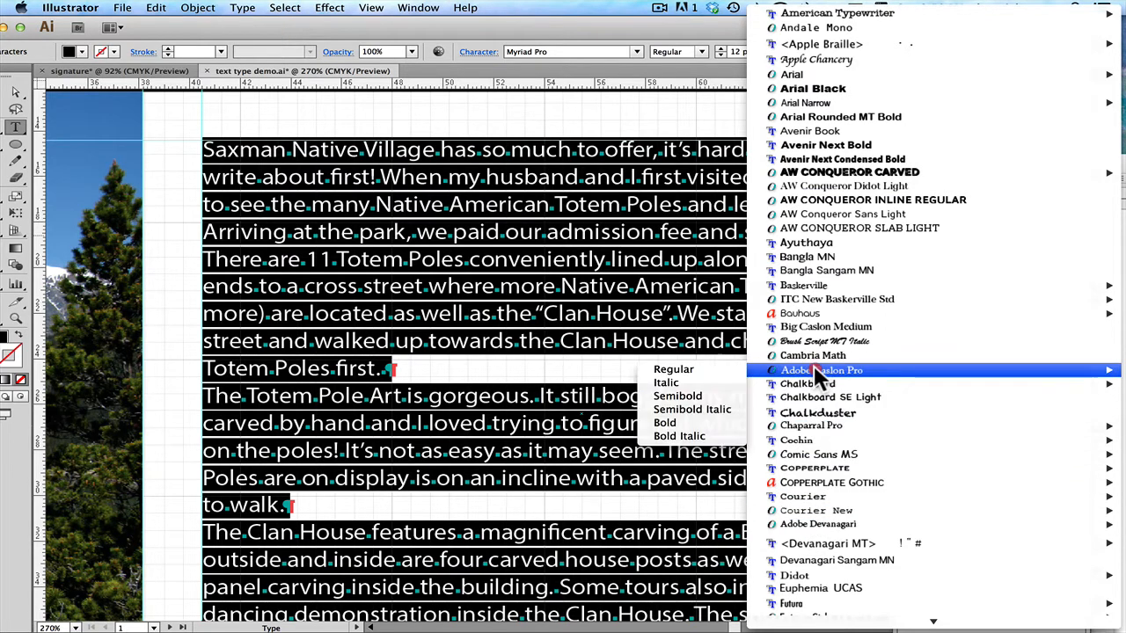
pyautogui.click(682, 373)
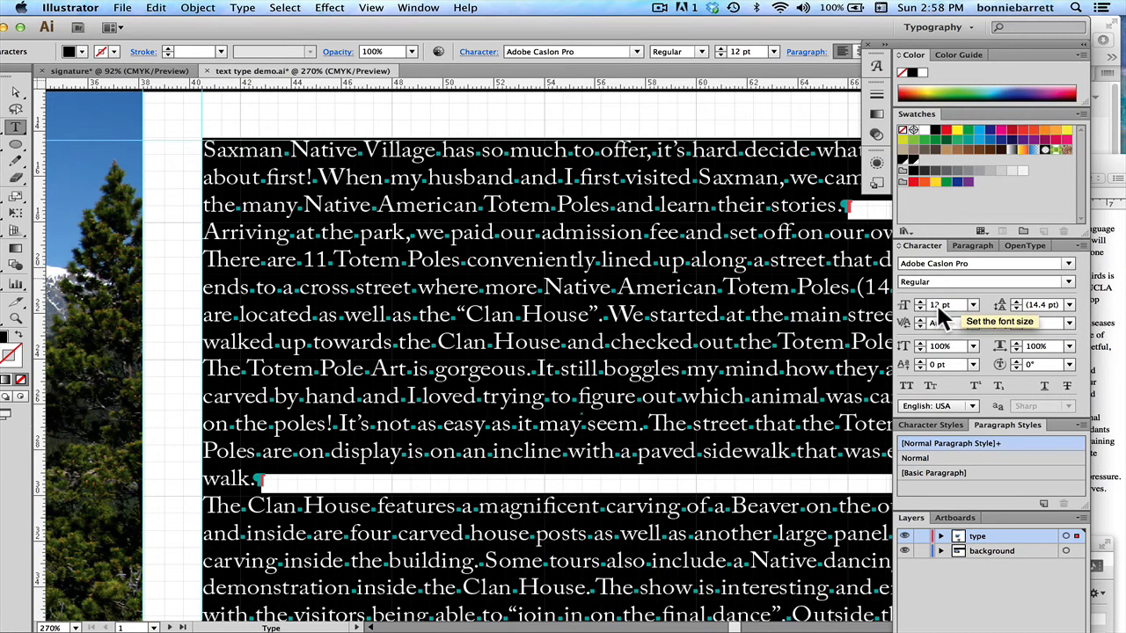
pyautogui.click(1013, 299)
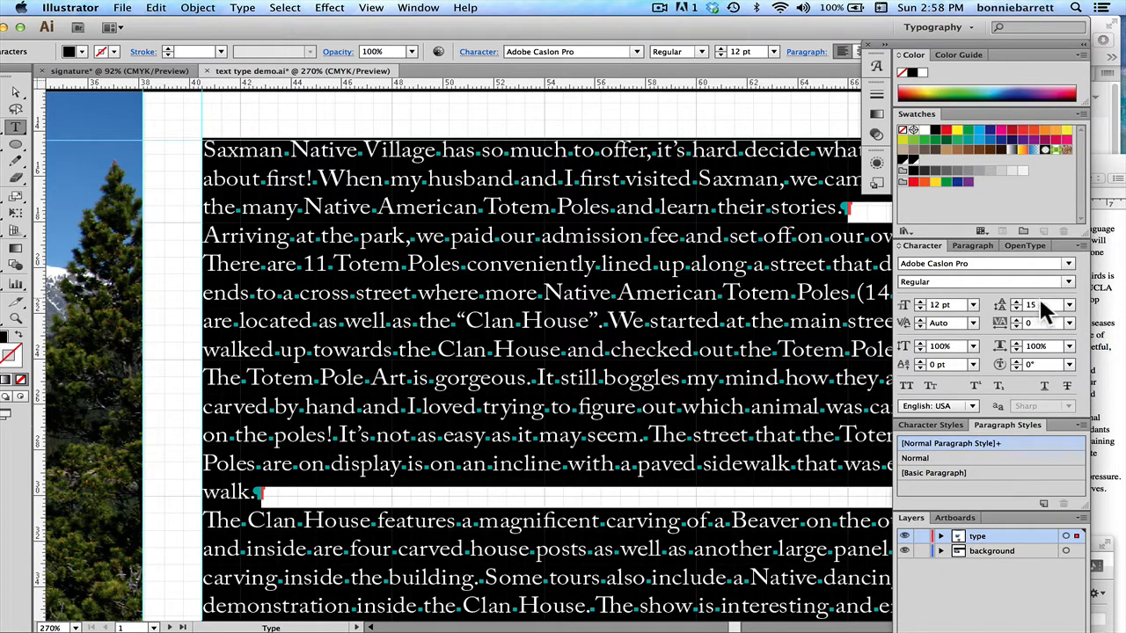
# Justify all of the body text with the last line of each paragraph aligned left
pyautogui.click(970, 248)
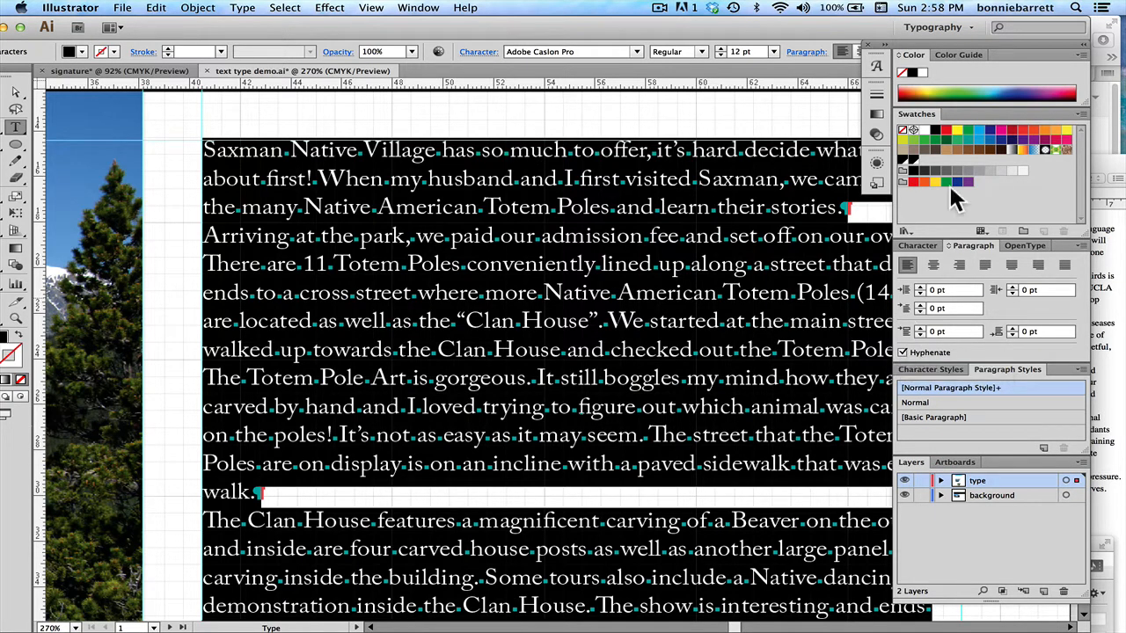
pyautogui.moveTo(737, 35); pyautogui.dragTo(601, 4)
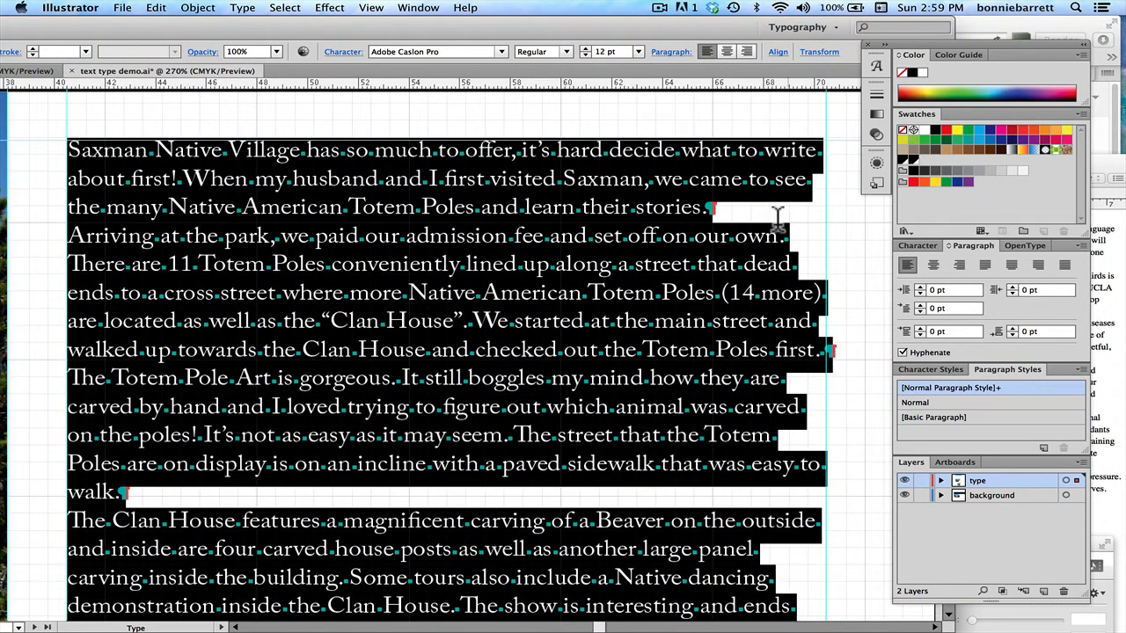
pyautogui.click(906, 264)
pyautogui.click(788, 226)
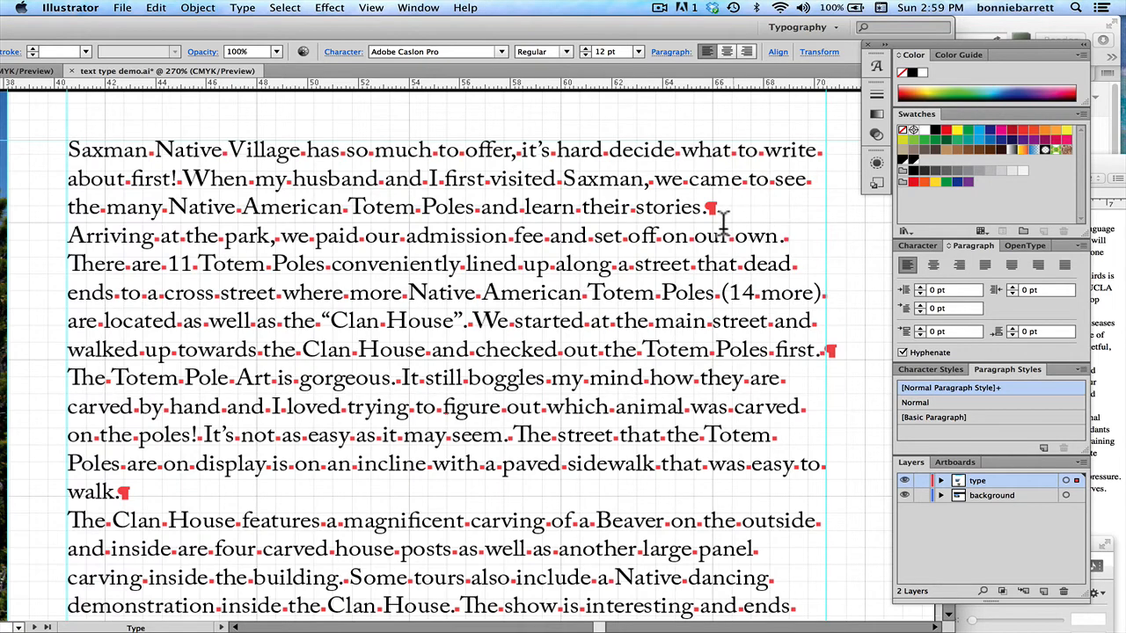
pyautogui.press('super+a')
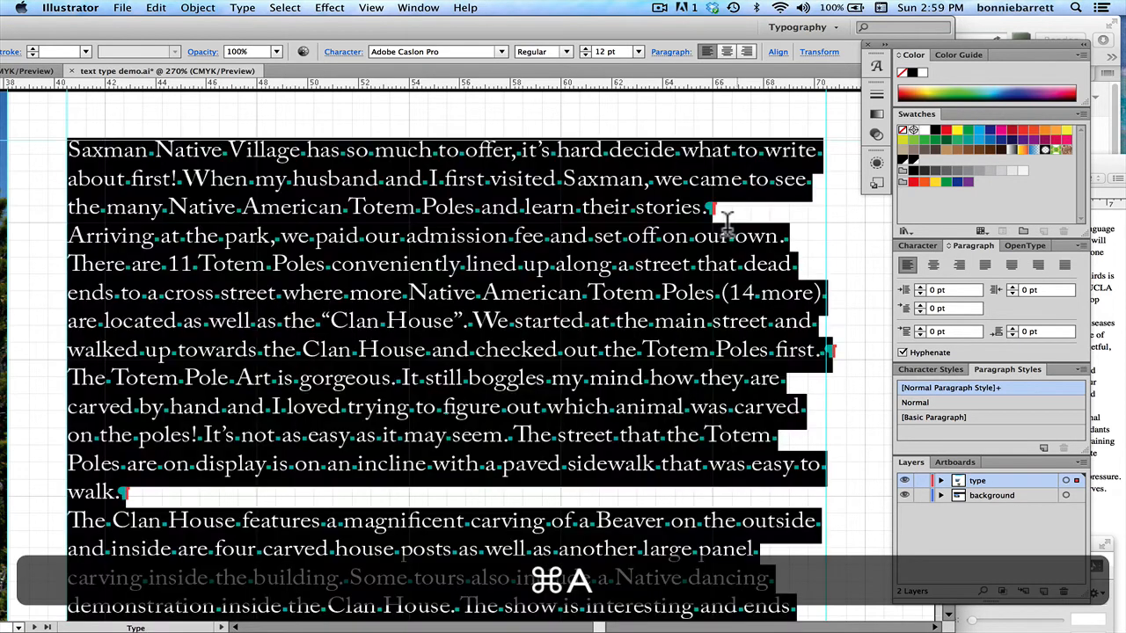
pyautogui.click(985, 266)
pyautogui.click(985, 266)
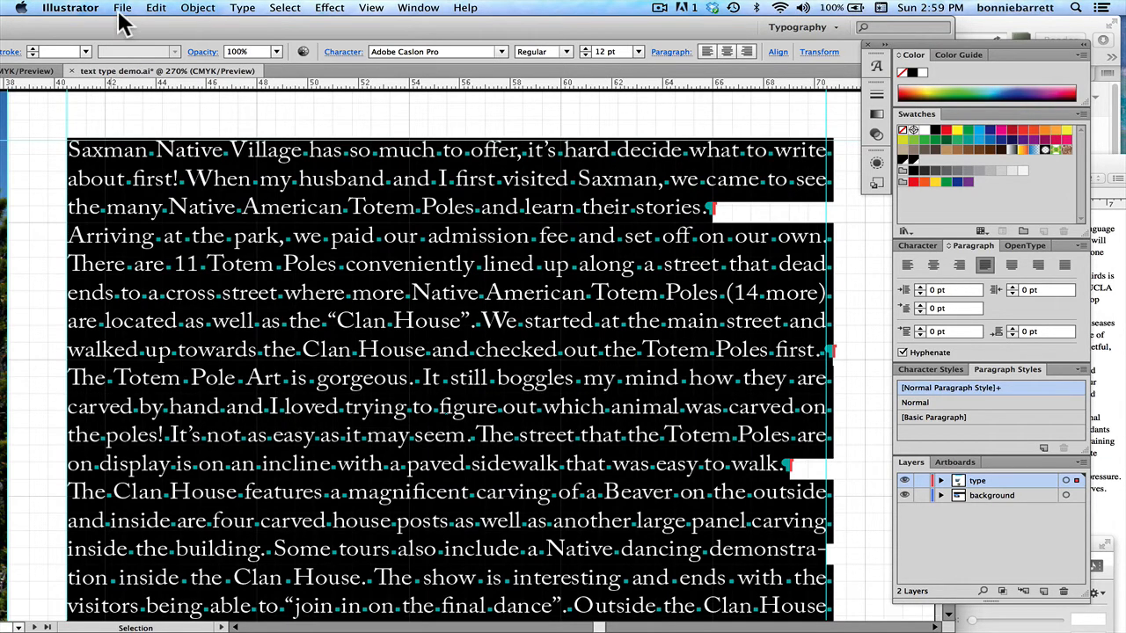
# Try splitting the body text frame into two columns with a 1p0 gutter using Area Type Options with preview on
pyautogui.moveTo(117, 24); pyautogui.dragTo(155, 22)
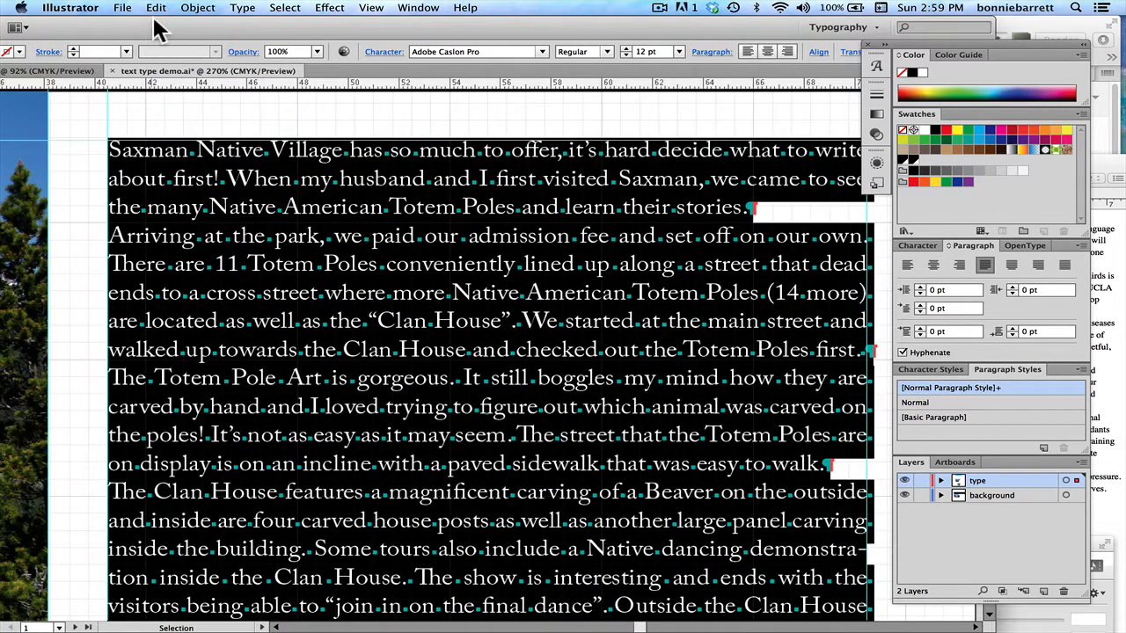
pyautogui.click(152, 106)
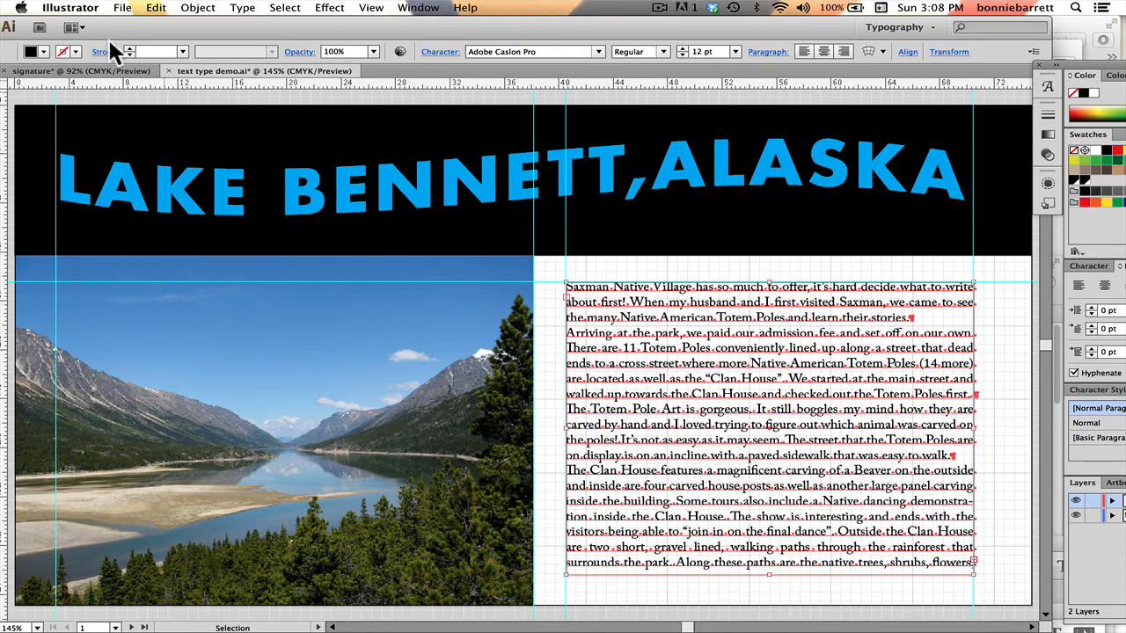
pyautogui.moveTo(125, 24); pyautogui.dragTo(173, 26)
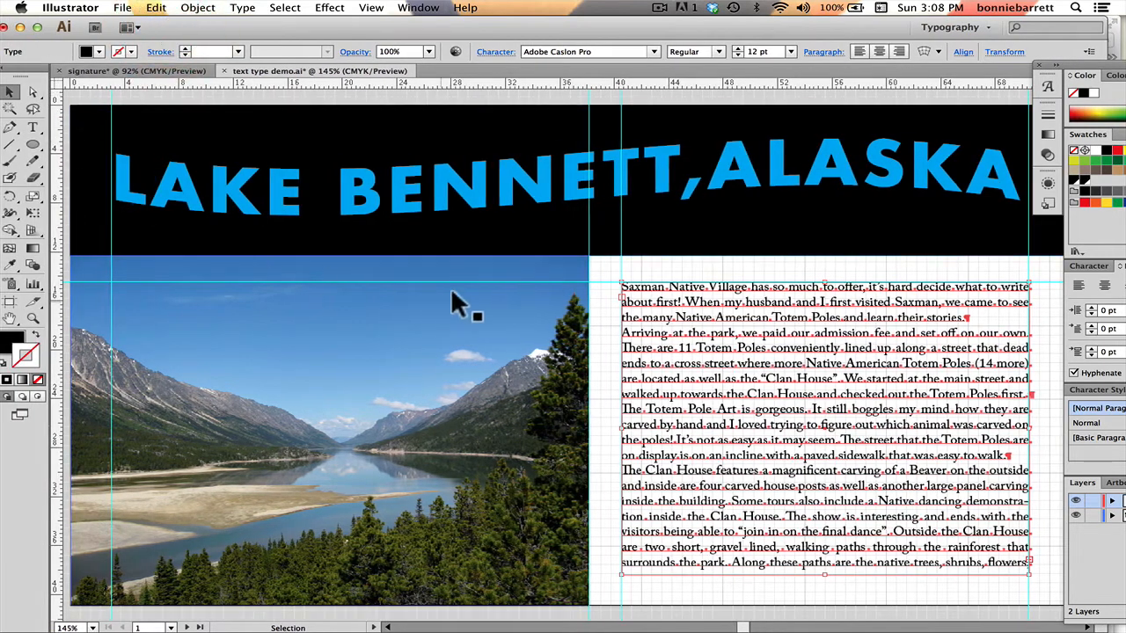
pyautogui.click(729, 318)
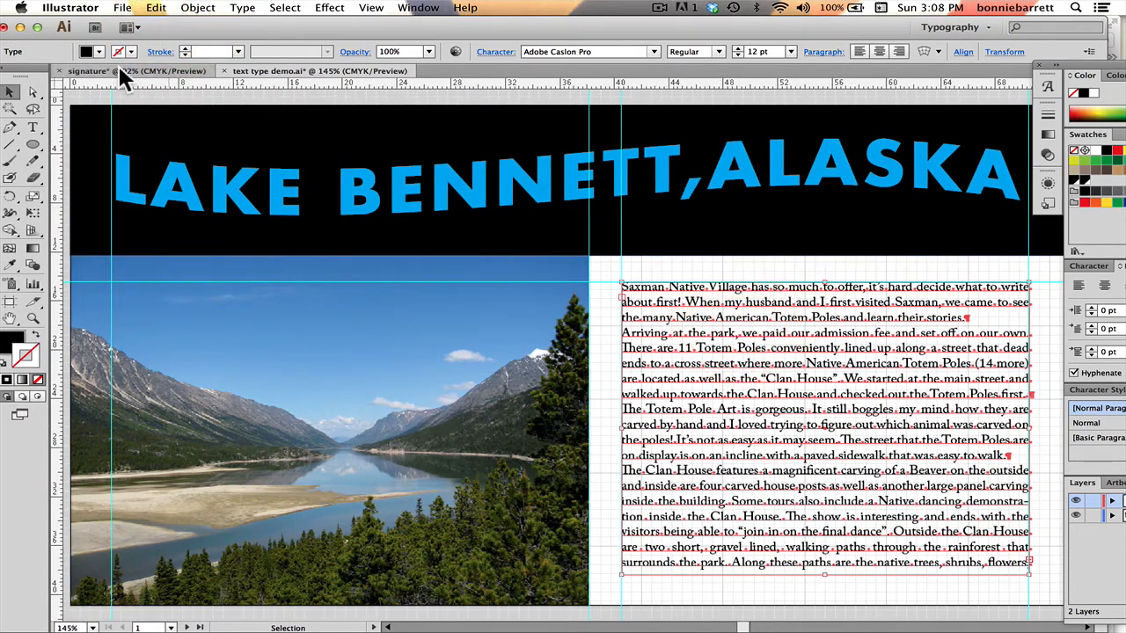
pyautogui.click(242, 8)
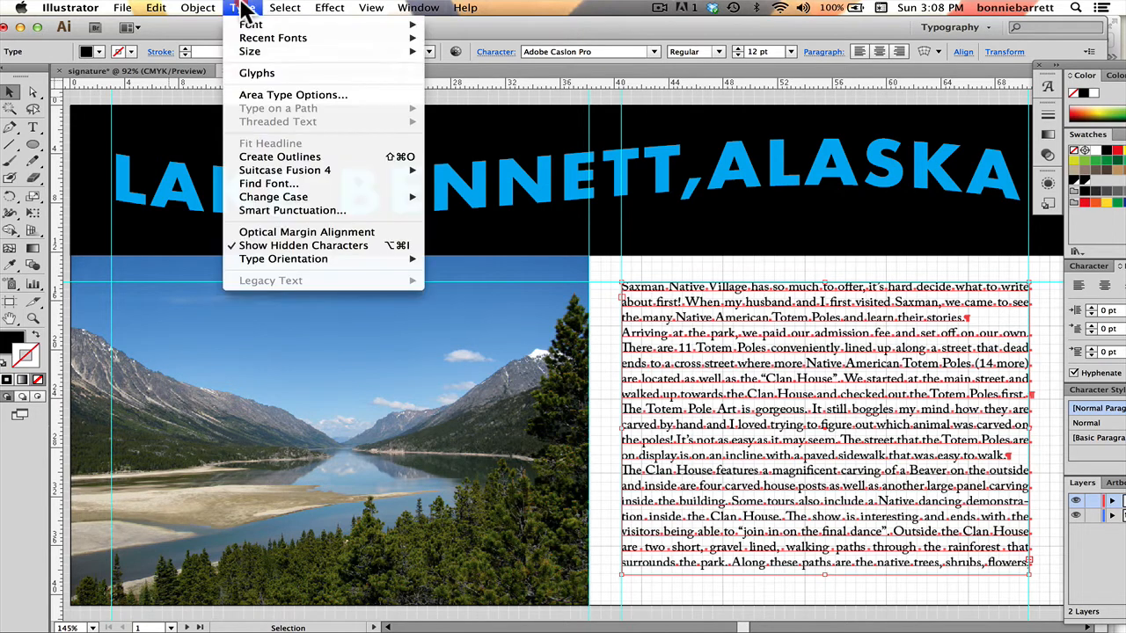
pyautogui.click(290, 88)
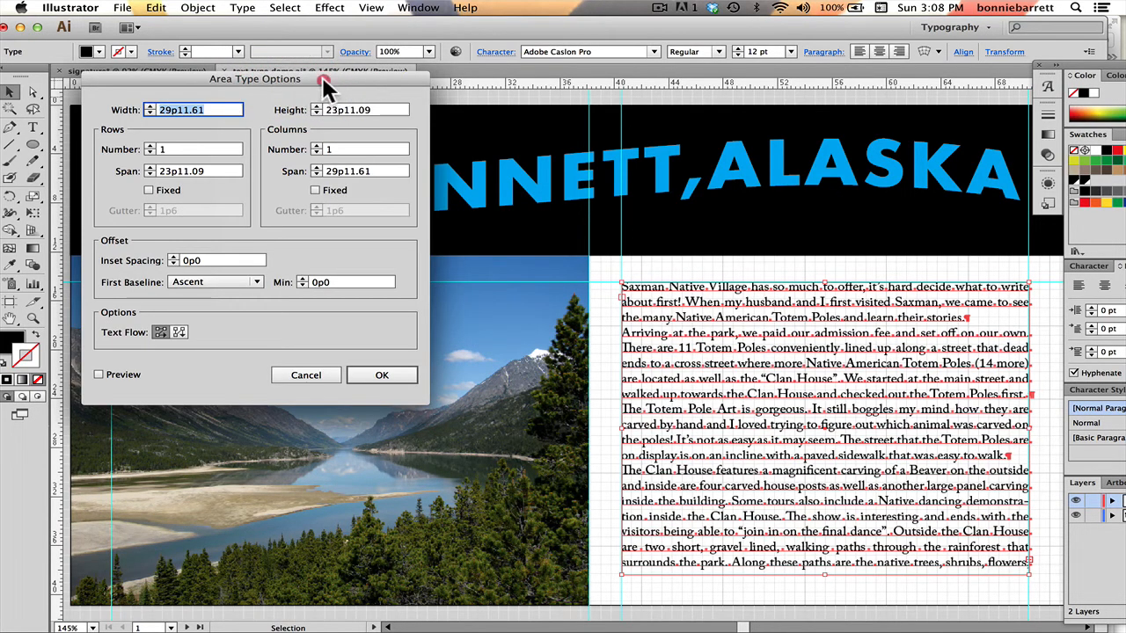
pyautogui.moveTo(322, 76); pyautogui.dragTo(433, 97)
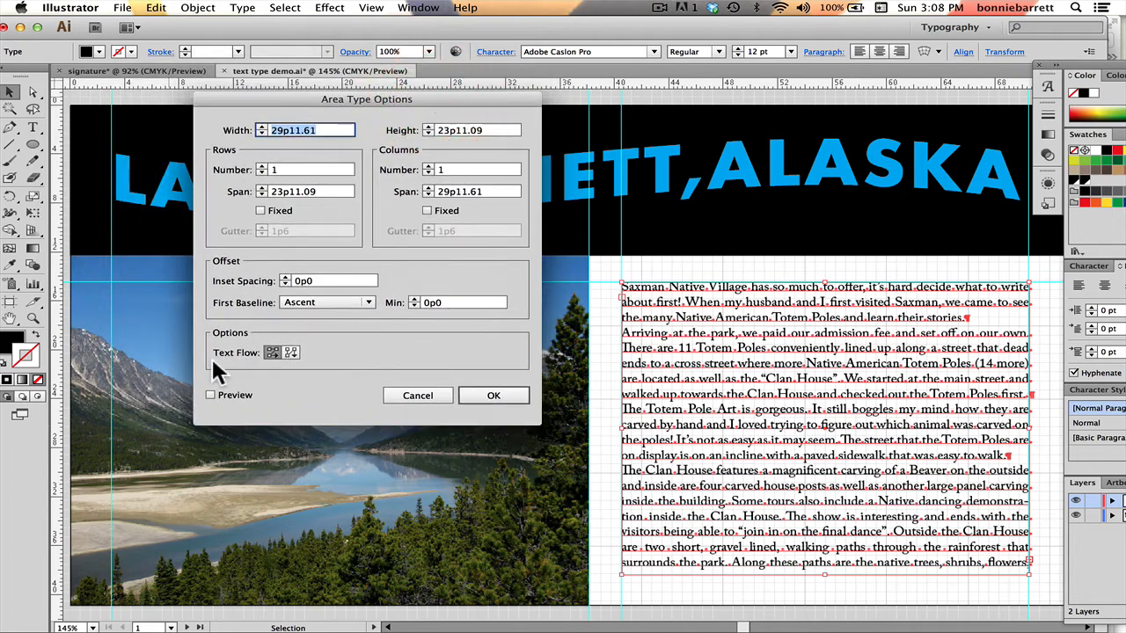
pyautogui.click(209, 396)
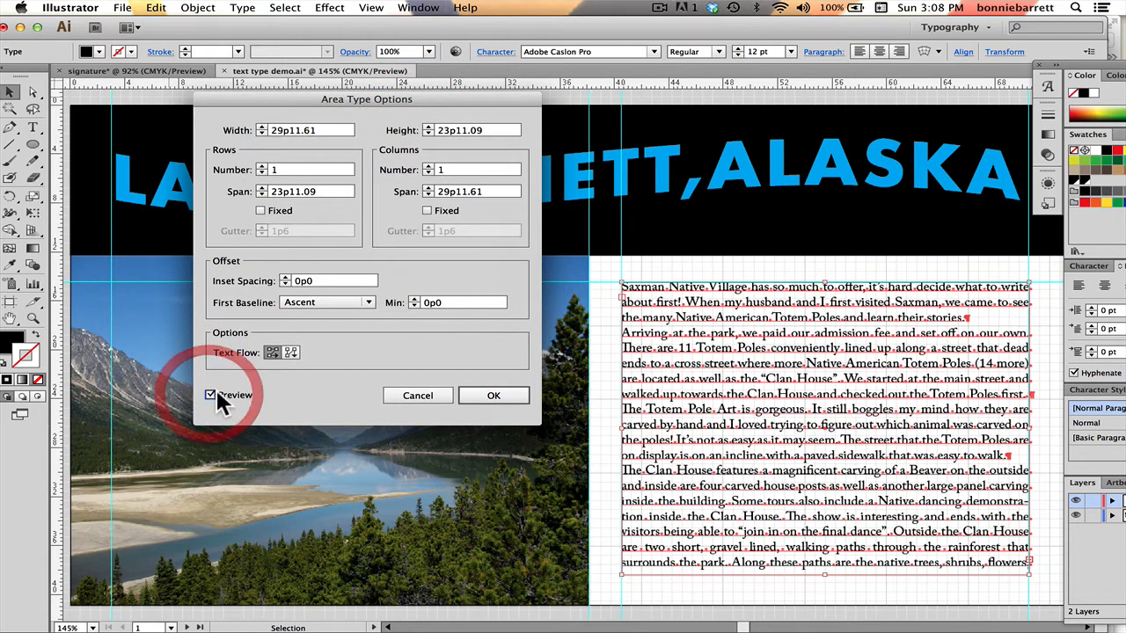
pyautogui.click(428, 167)
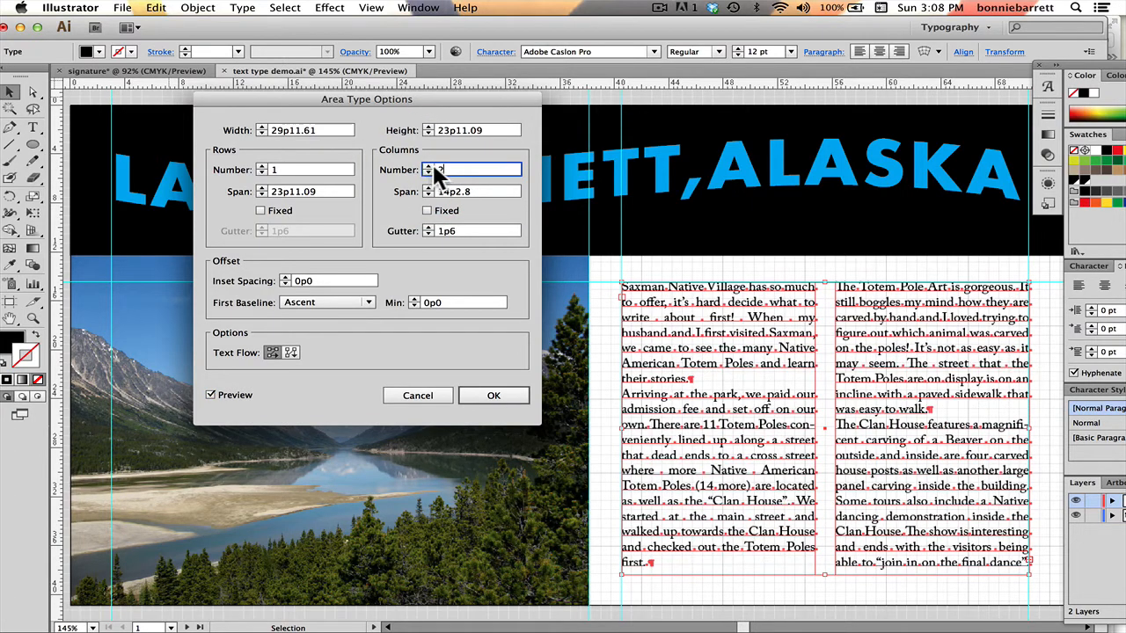
pyautogui.click(450, 228)
pyautogui.write('0')
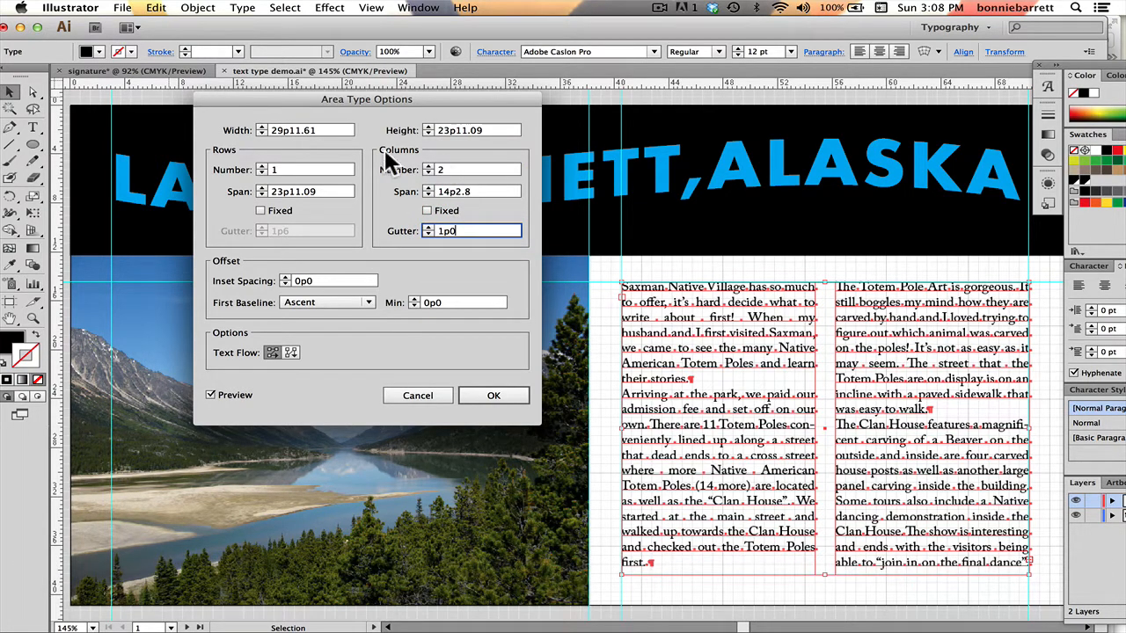
# Try two rows in the text frame, restore one row and one column, and accept the area type options
pyautogui.click(261, 166)
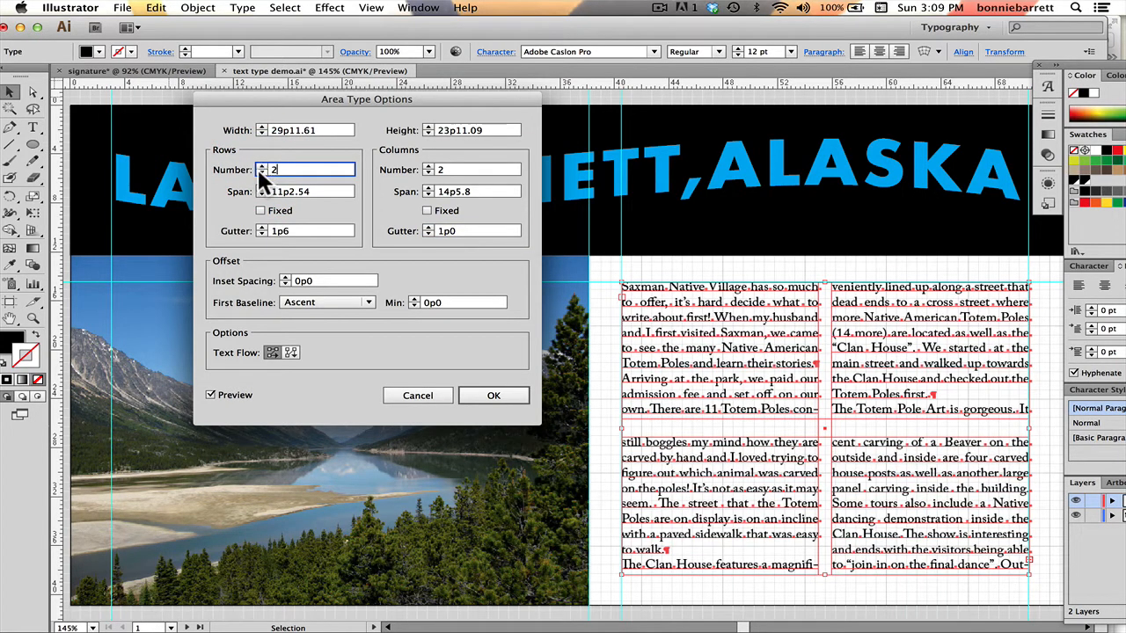
pyautogui.click(259, 172)
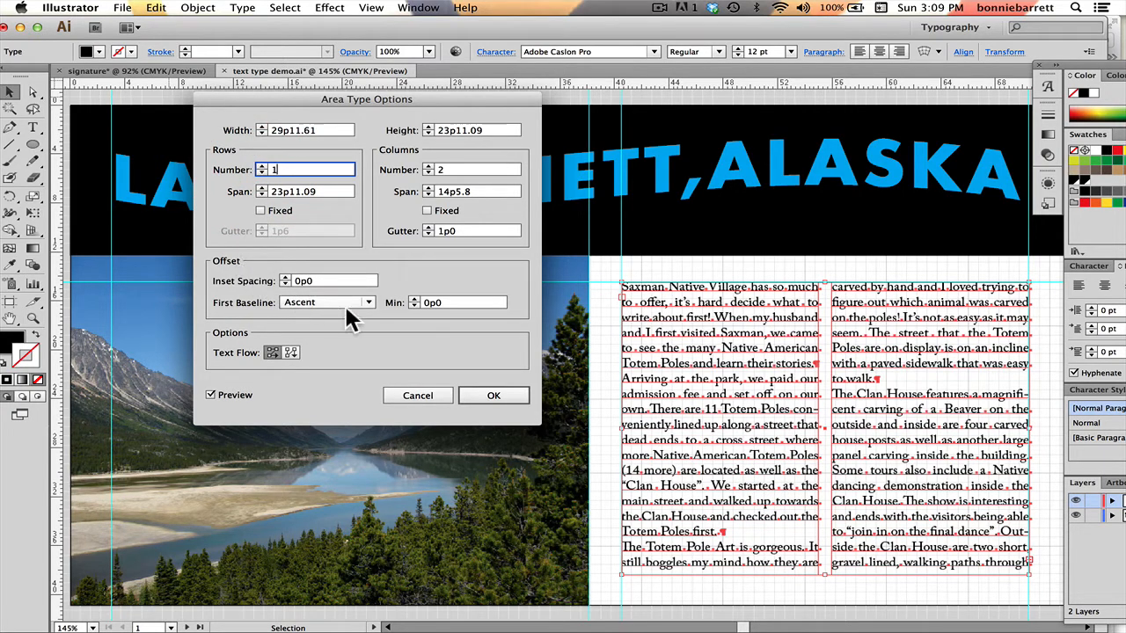
pyautogui.click(427, 173)
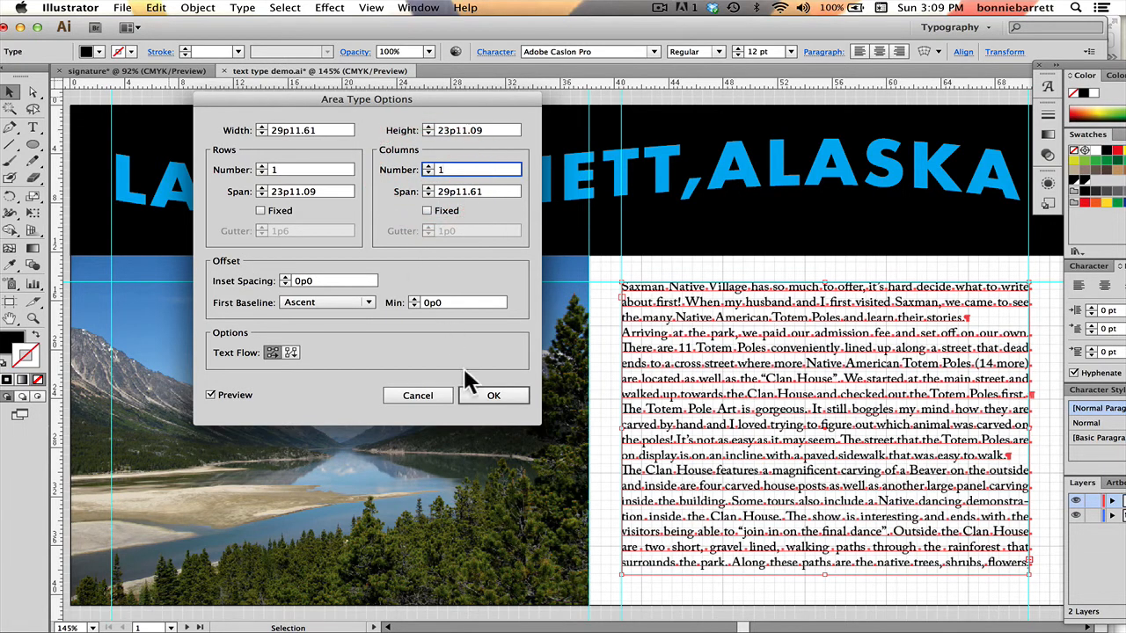
pyautogui.click(492, 397)
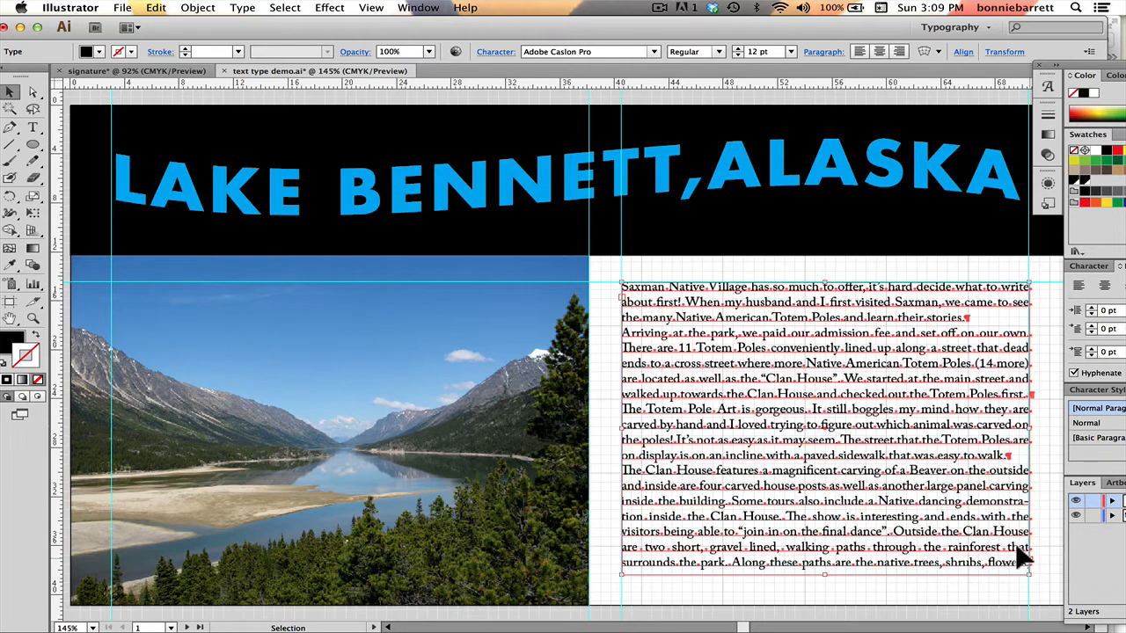
# Thread the overset body text into a new frame on the glacier artboard, with its upper-left corner at about X 31p8, Y 2p10.7
pyautogui.press('t')
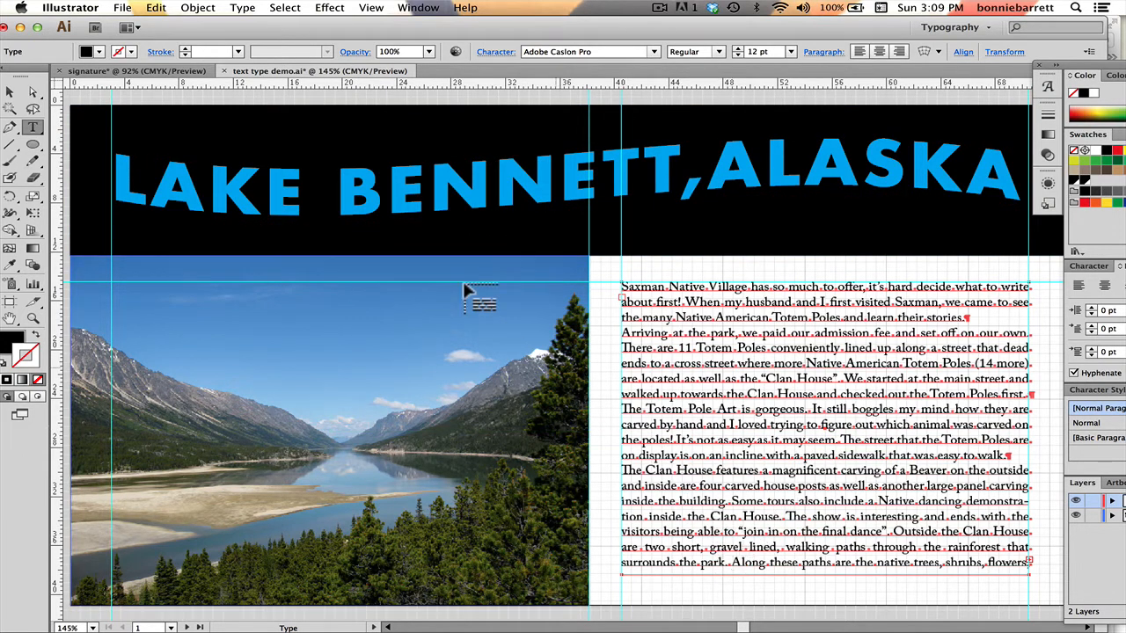
pyautogui.moveTo(607, 420); pyautogui.dragTo(527, 42)
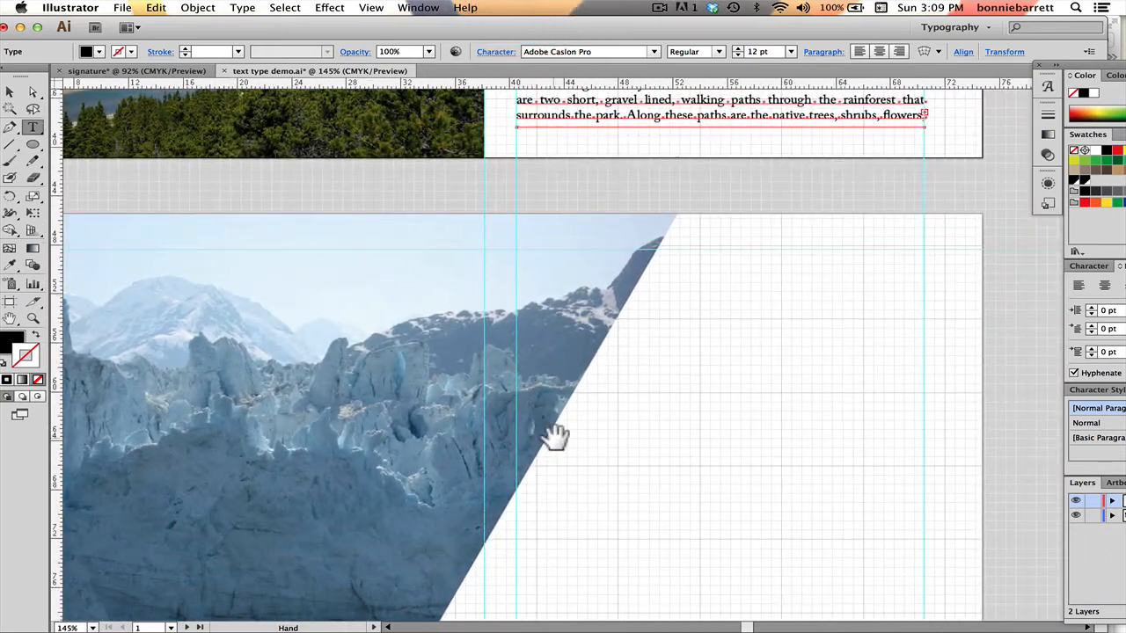
pyautogui.moveTo(579, 476)
pyautogui.mouseDown()
pyautogui.moveTo(561, 416)
pyautogui.moveTo(575, 359)
pyautogui.moveTo(572, 390)
pyautogui.mouseUp()
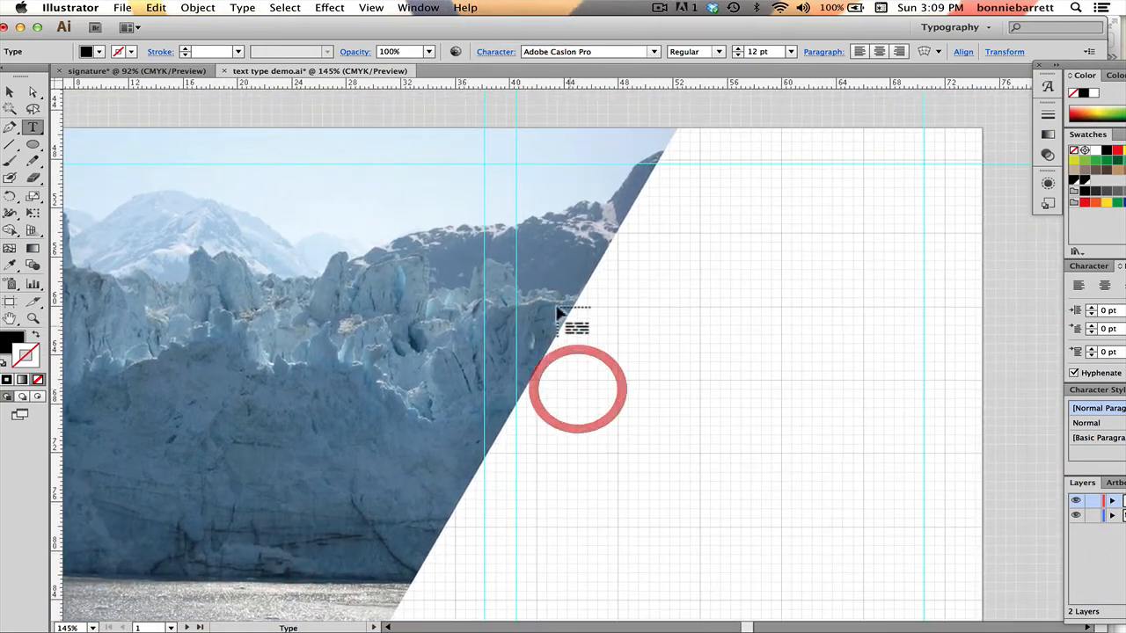
pyautogui.click(396, 163)
pyautogui.moveTo(396, 163); pyautogui.dragTo(909, 596)
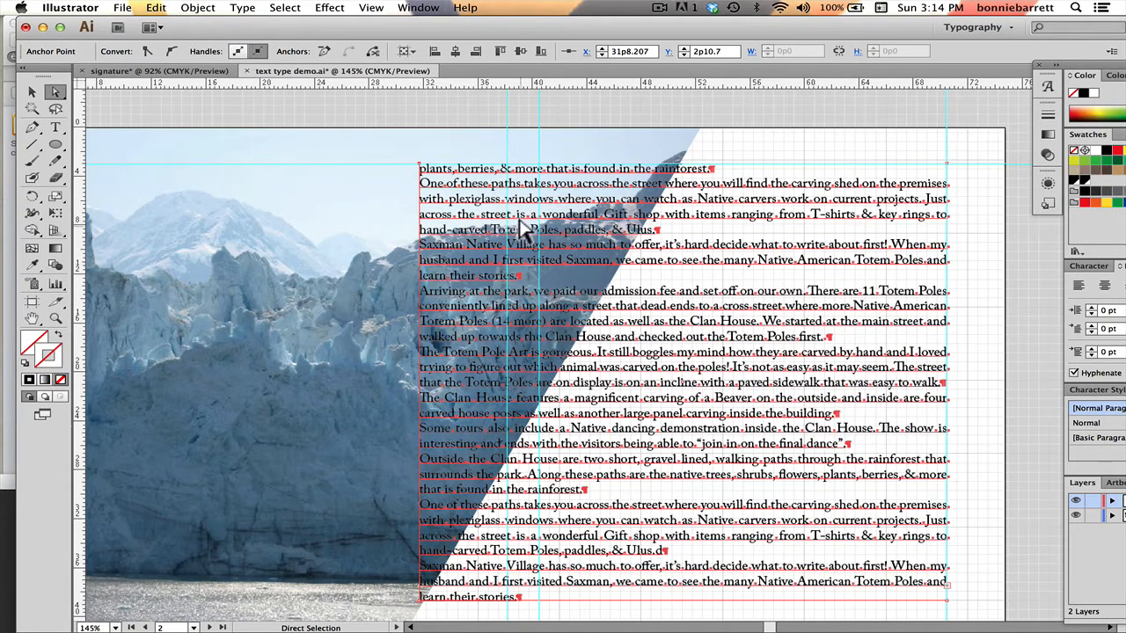
# Slant the threaded frame along the glacier photo's diagonal by moving its upper-left anchor to about X 53p0 and nudging the lower-left anchor inward
pyautogui.click(779, 144)
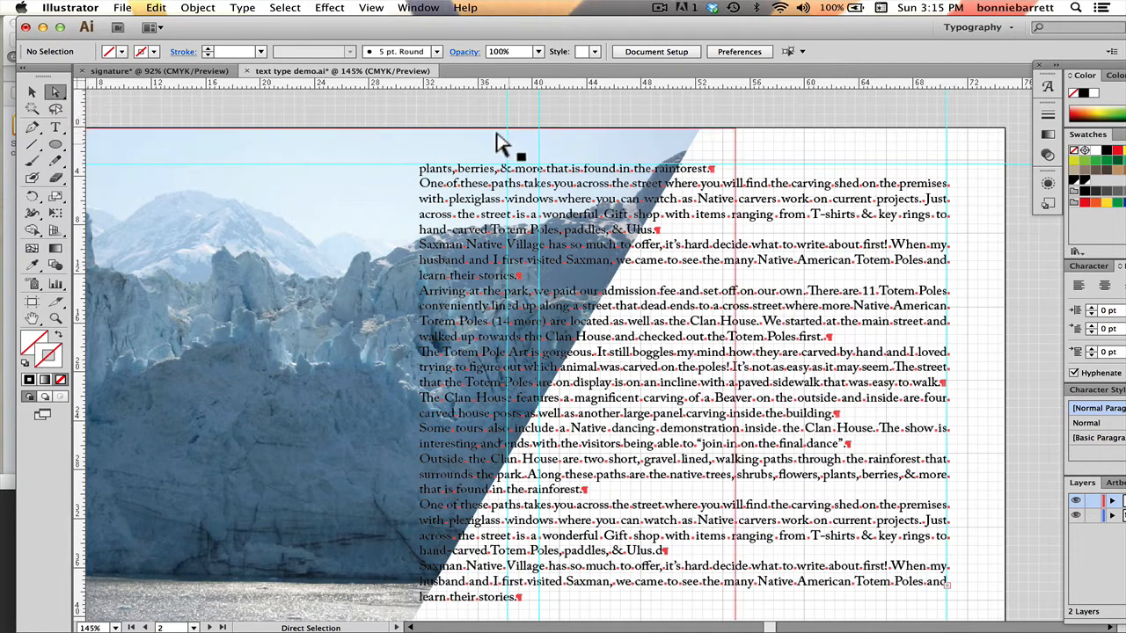
pyautogui.click(794, 148)
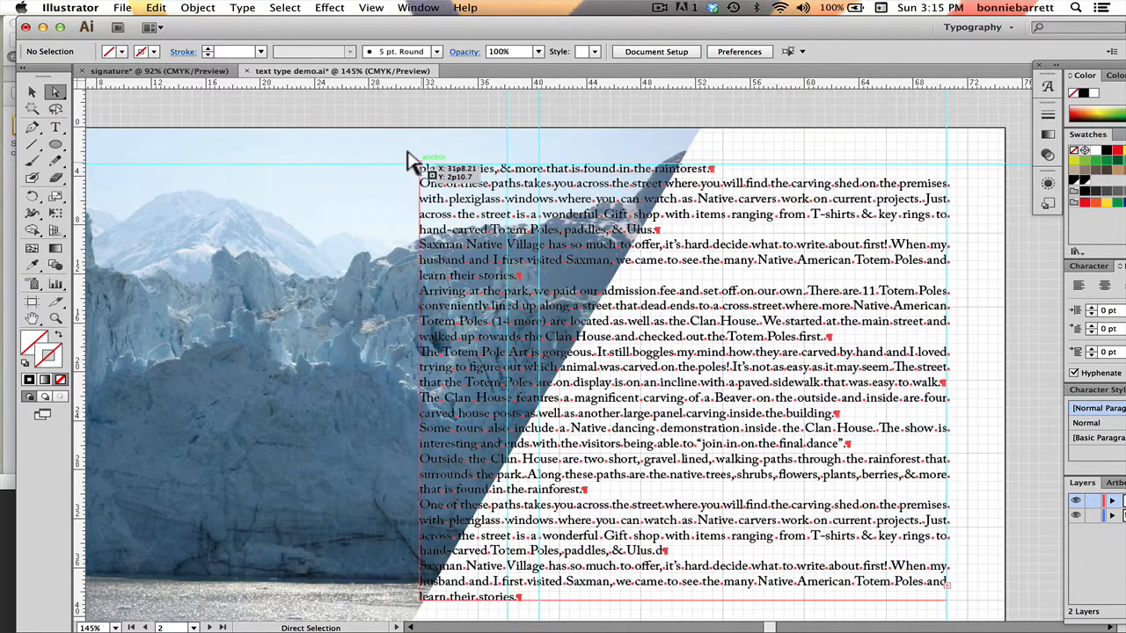
pyautogui.moveTo(406, 153); pyautogui.dragTo(698, 157)
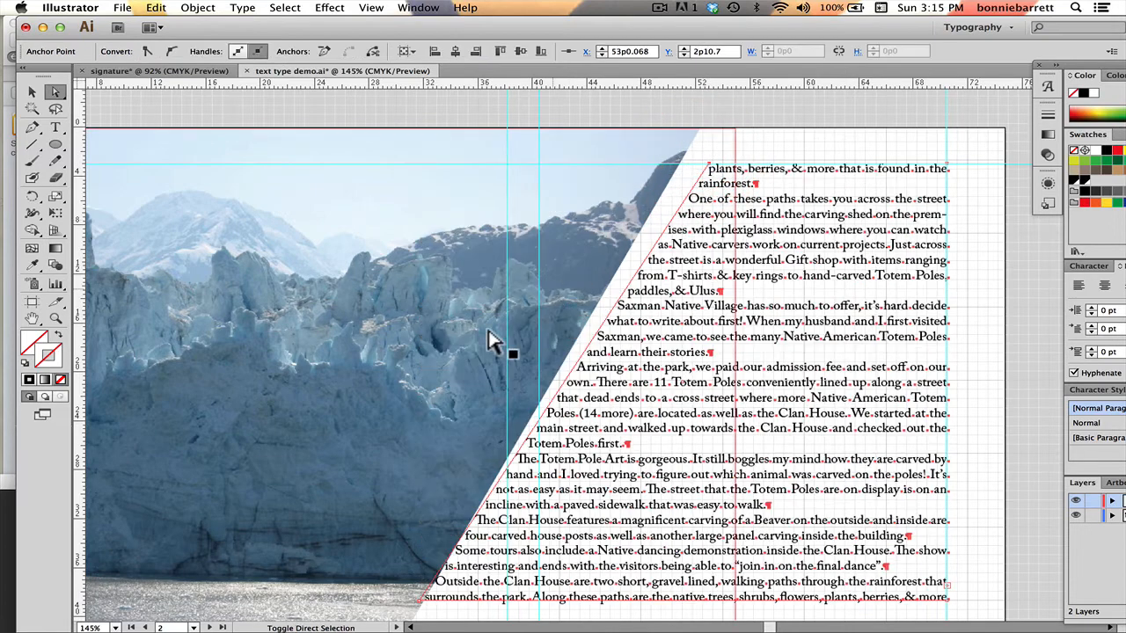
pyautogui.moveTo(409, 590); pyautogui.dragTo(442, 595)
pyautogui.press('super+shift+a')
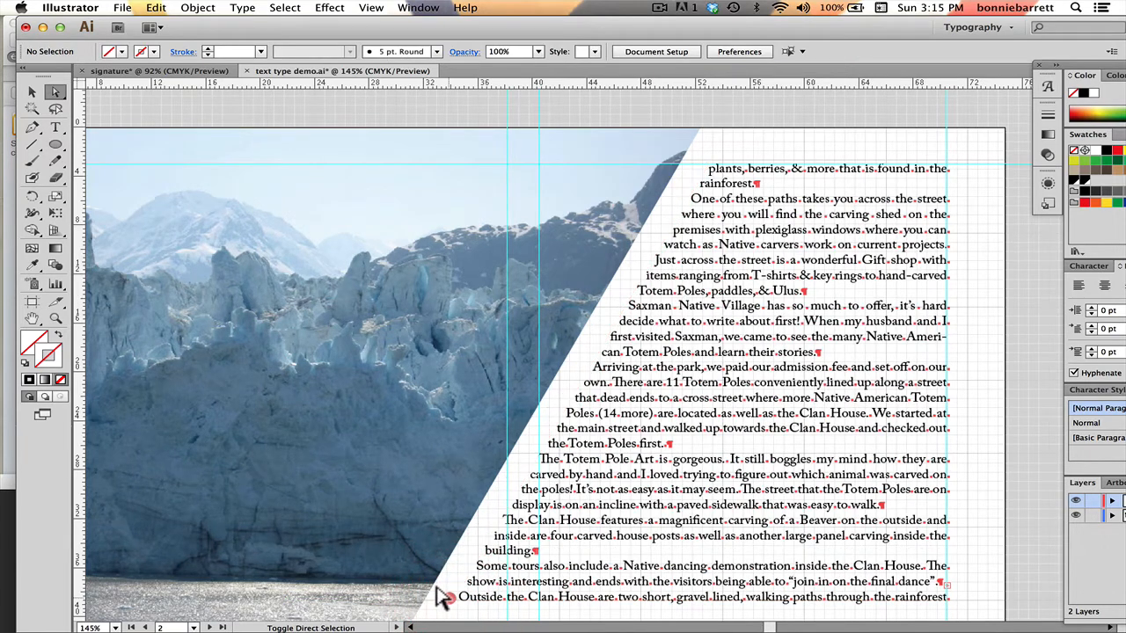
pyautogui.click(445, 597)
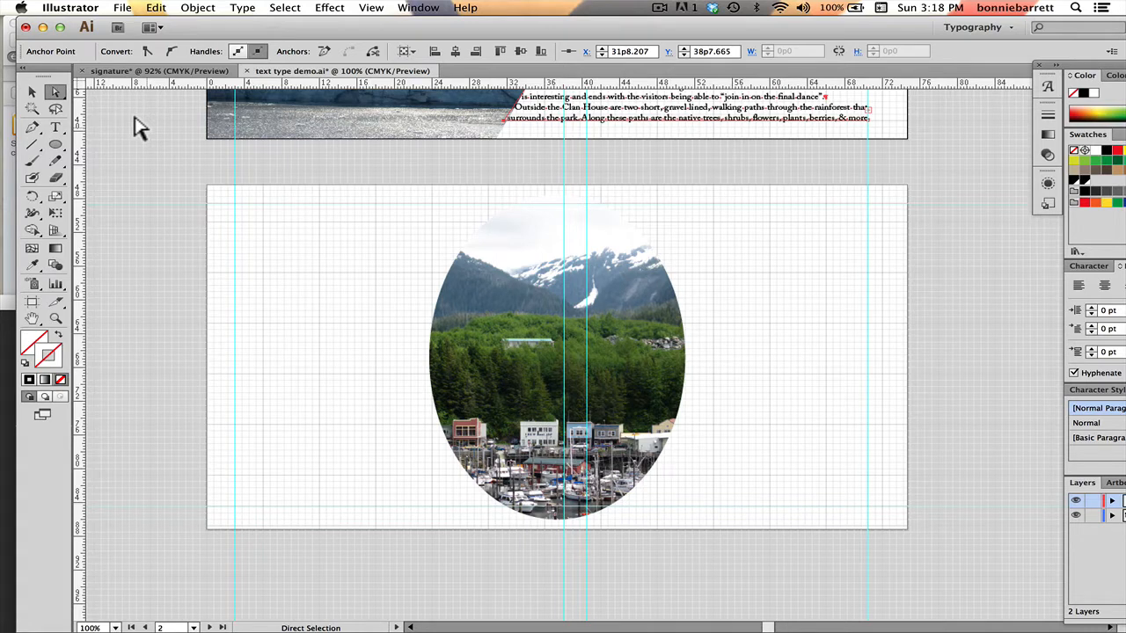
# Thread the glacier frame's overset text into two new frames within the guides, one on each half of the oval harbor photo's artboard
pyautogui.click(33, 92)
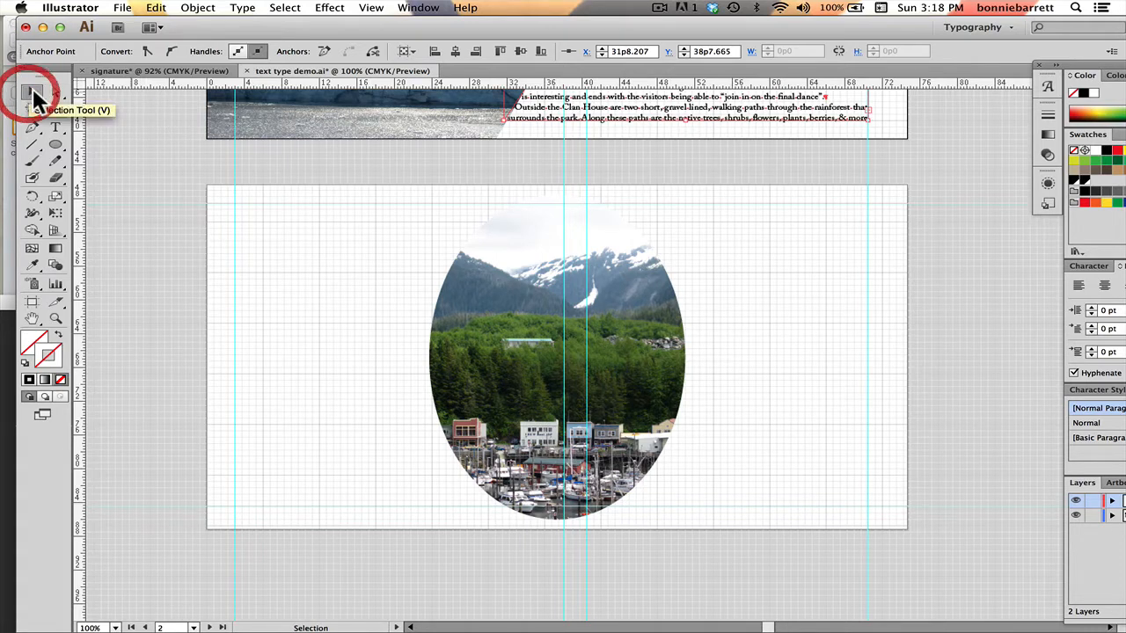
pyautogui.click(860, 102)
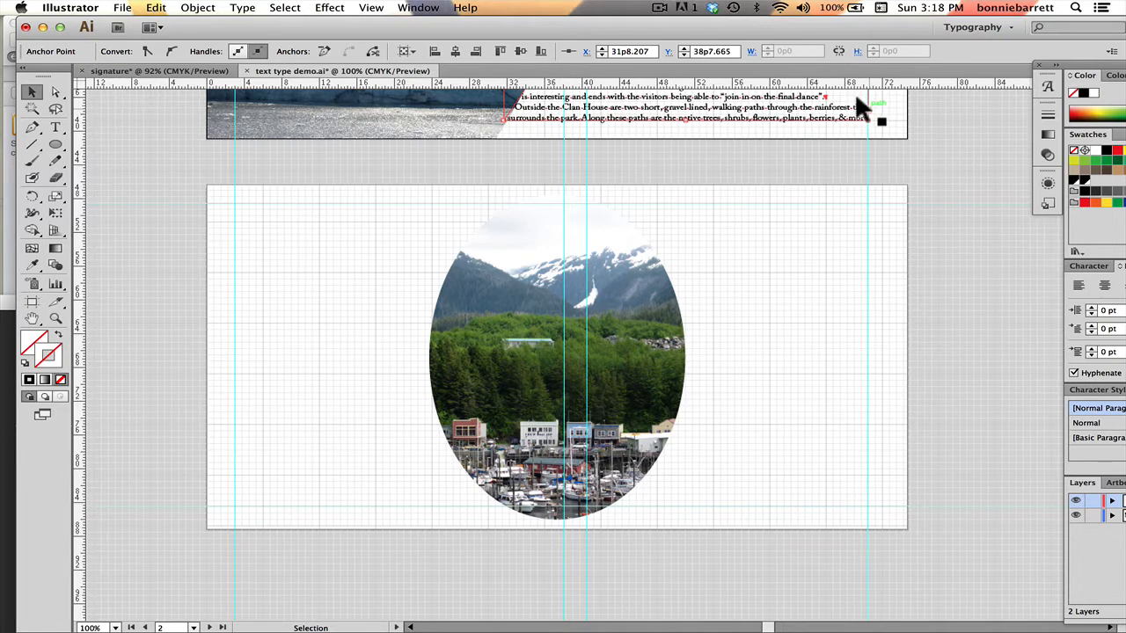
pyautogui.click(858, 104)
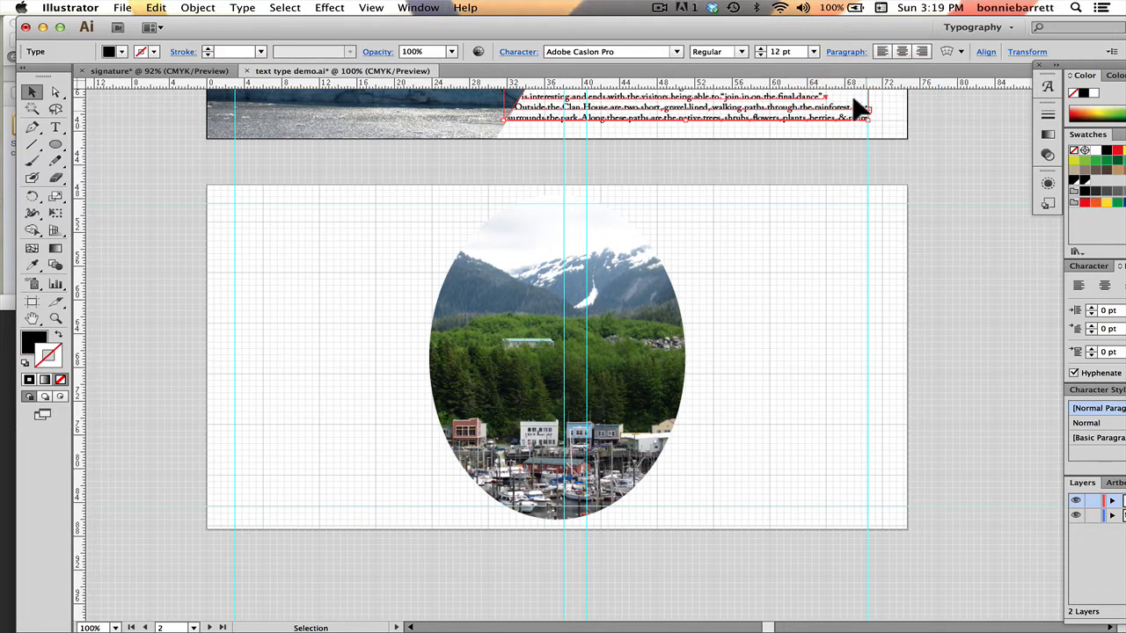
pyautogui.doubleClick(860, 104)
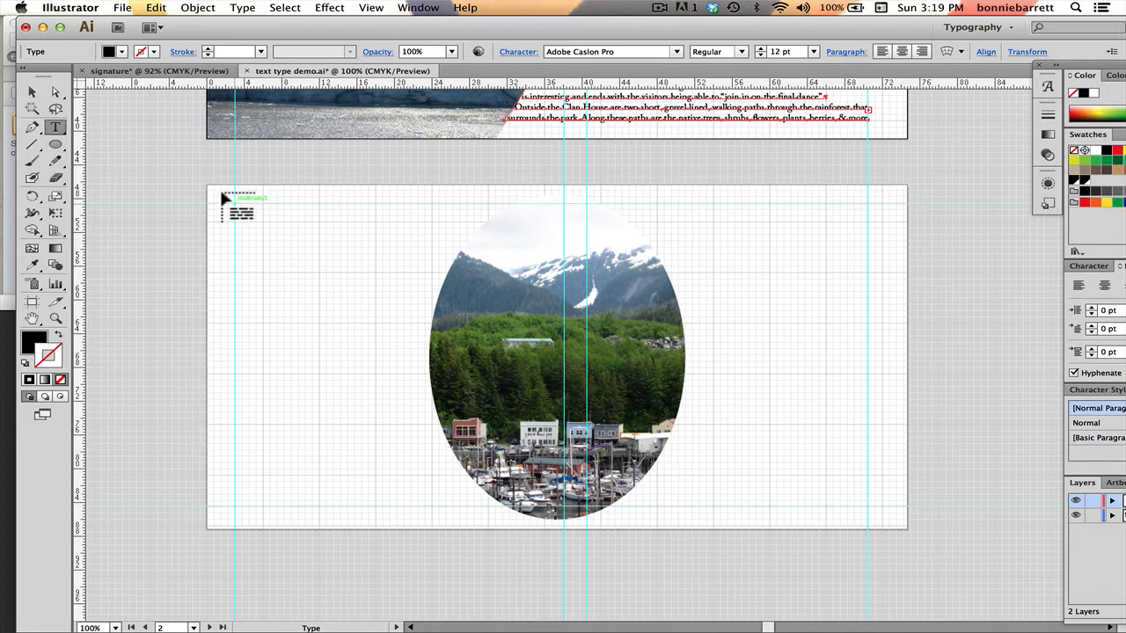
pyautogui.moveTo(233, 204); pyautogui.dragTo(547, 512)
pyautogui.press('Escape')
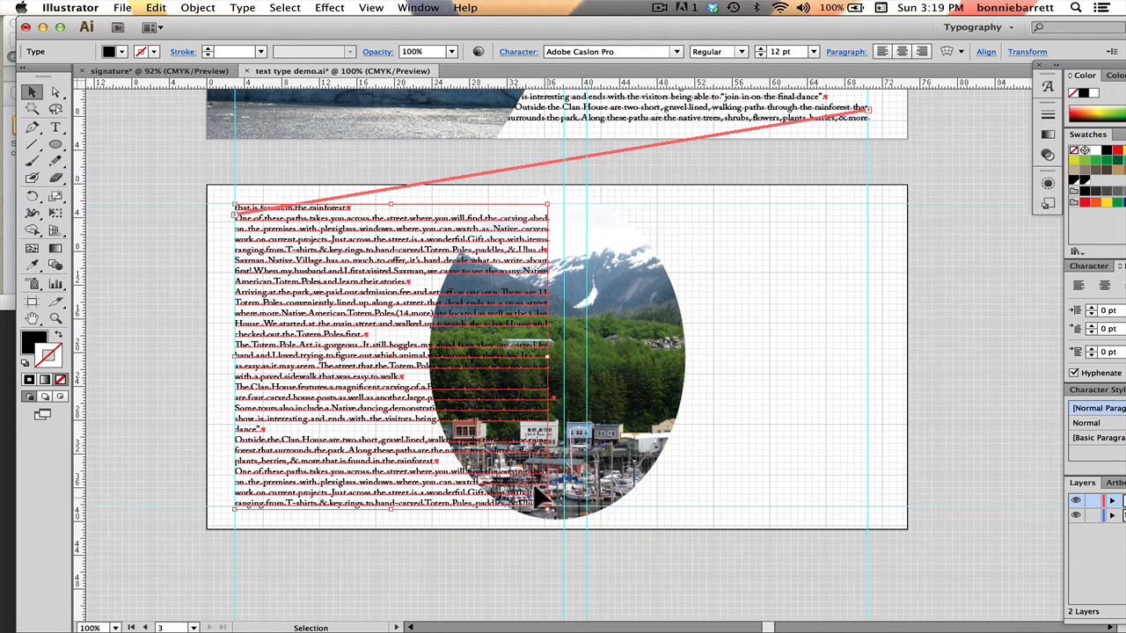
pyautogui.click(545, 500)
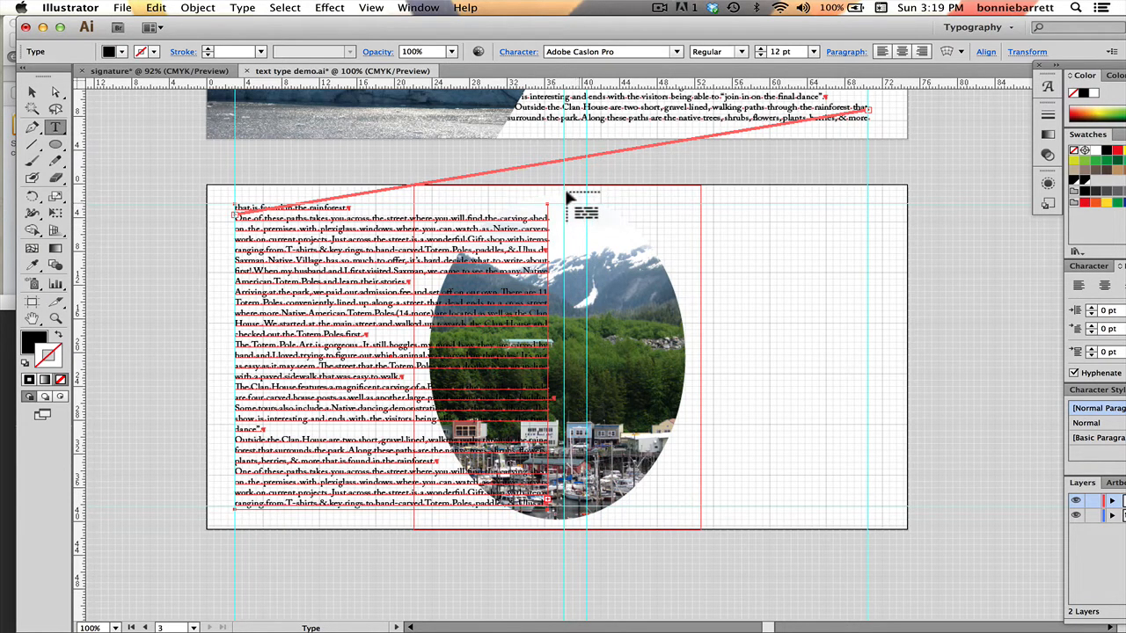
pyautogui.moveTo(579, 204); pyautogui.dragTo(854, 502)
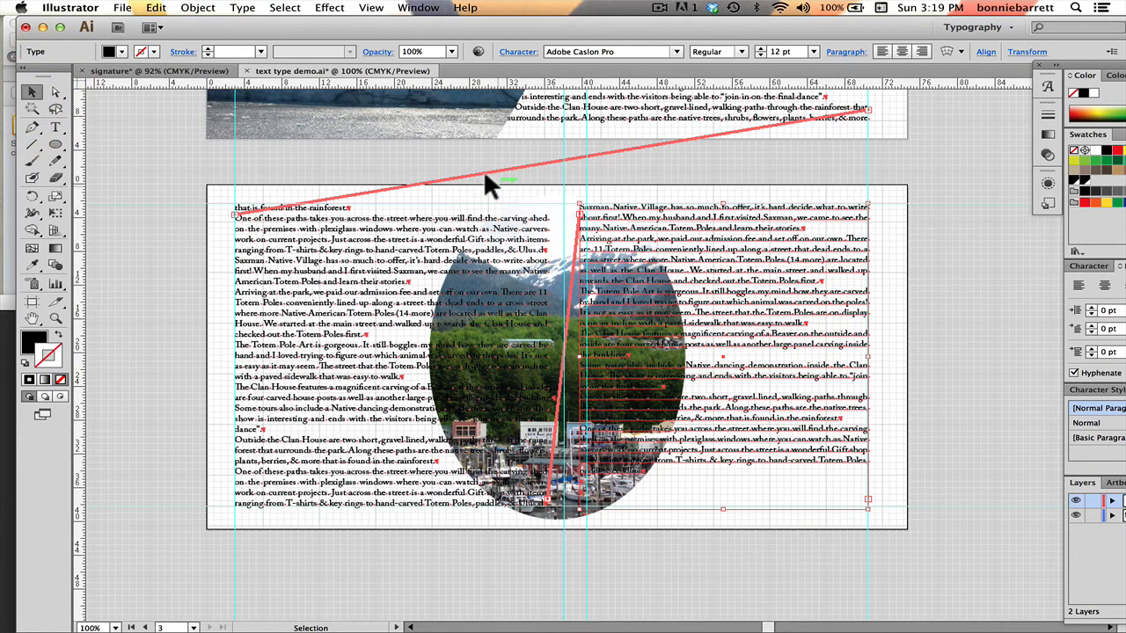
# Bring the oval harbor photo to the front of the two text frames on its artboard
pyautogui.click(547, 206)
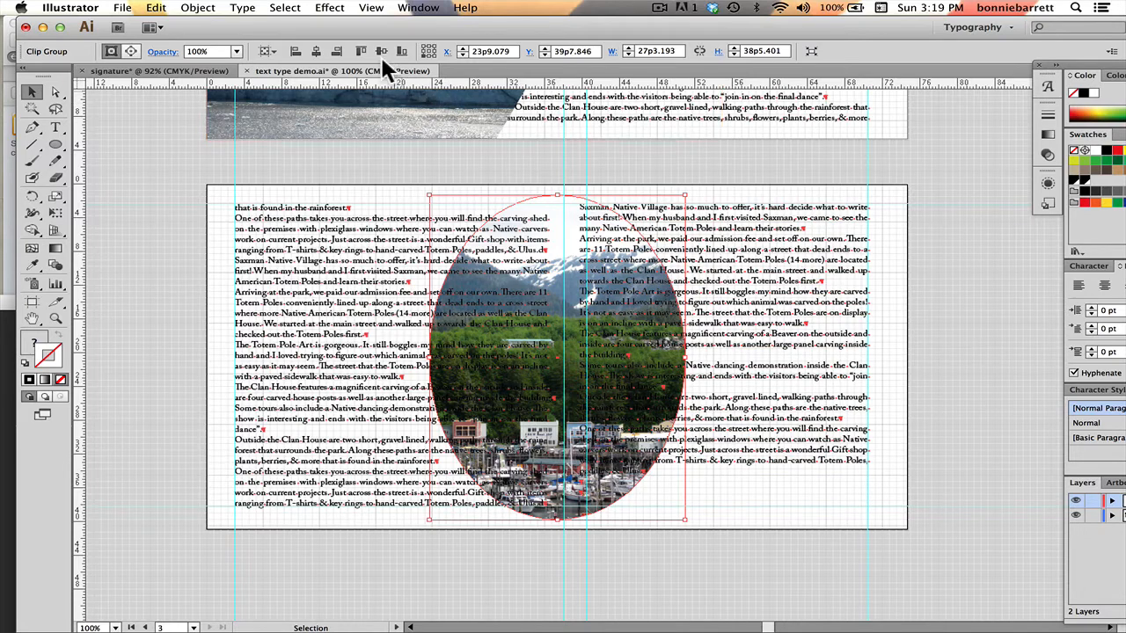
pyautogui.click(201, 12)
pyautogui.moveTo(209, 37)
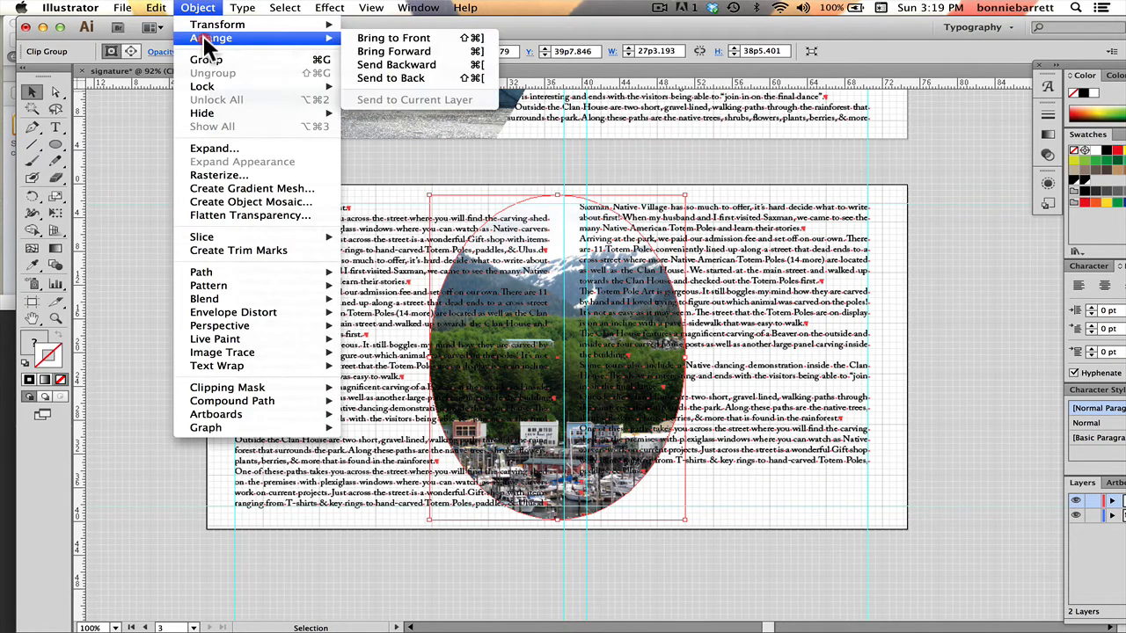
pyautogui.click(369, 40)
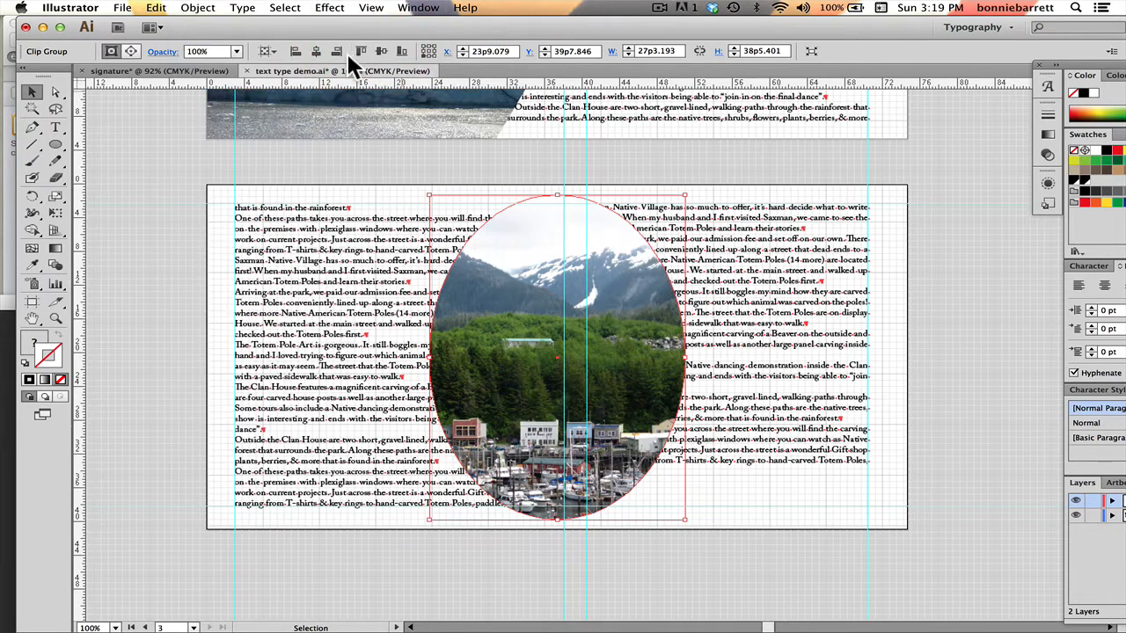
# Make a text wrap from the oval harbor photo and both of its text frames, accepting the wrap for all selected objects
pyautogui.click(377, 176)
pyautogui.moveTo(395, 190); pyautogui.dragTo(771, 385)
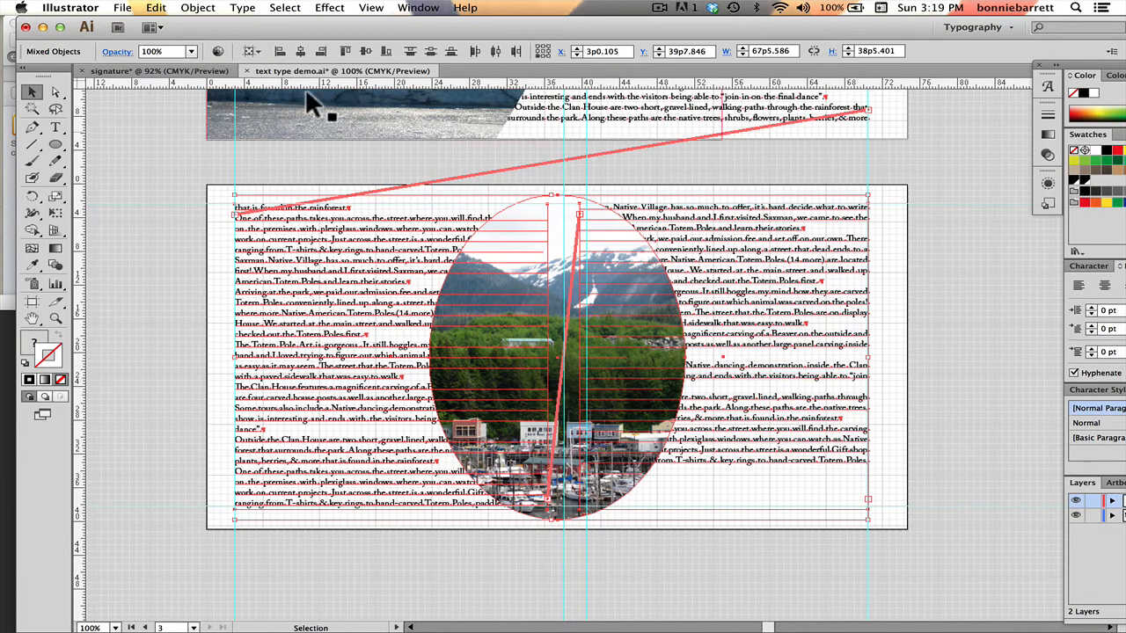
pyautogui.click(195, 9)
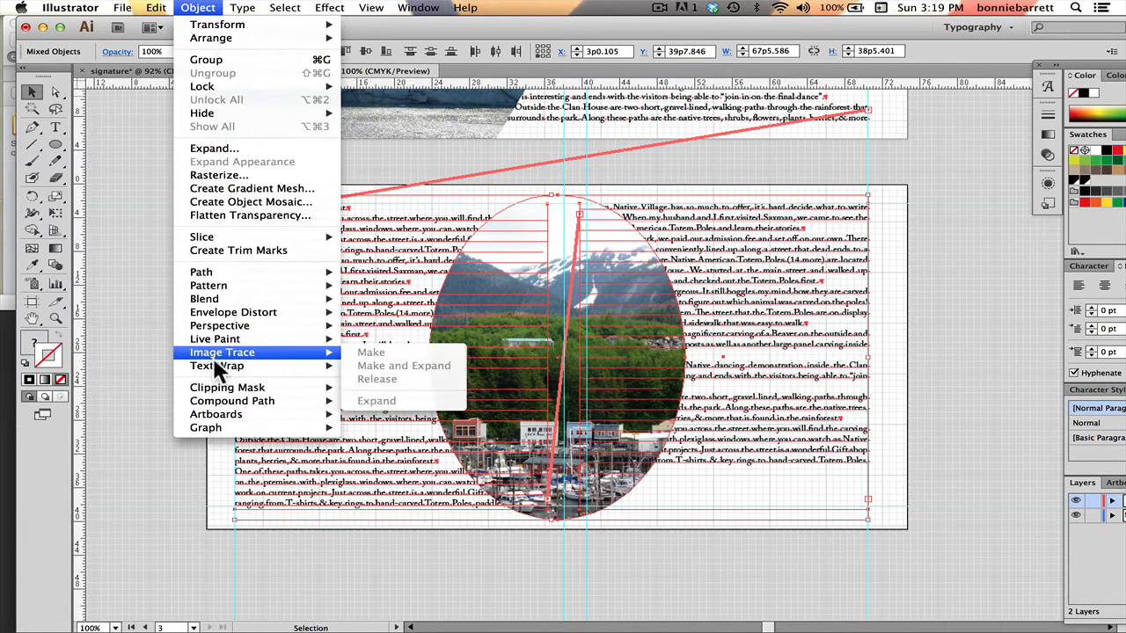
pyautogui.moveTo(214, 368)
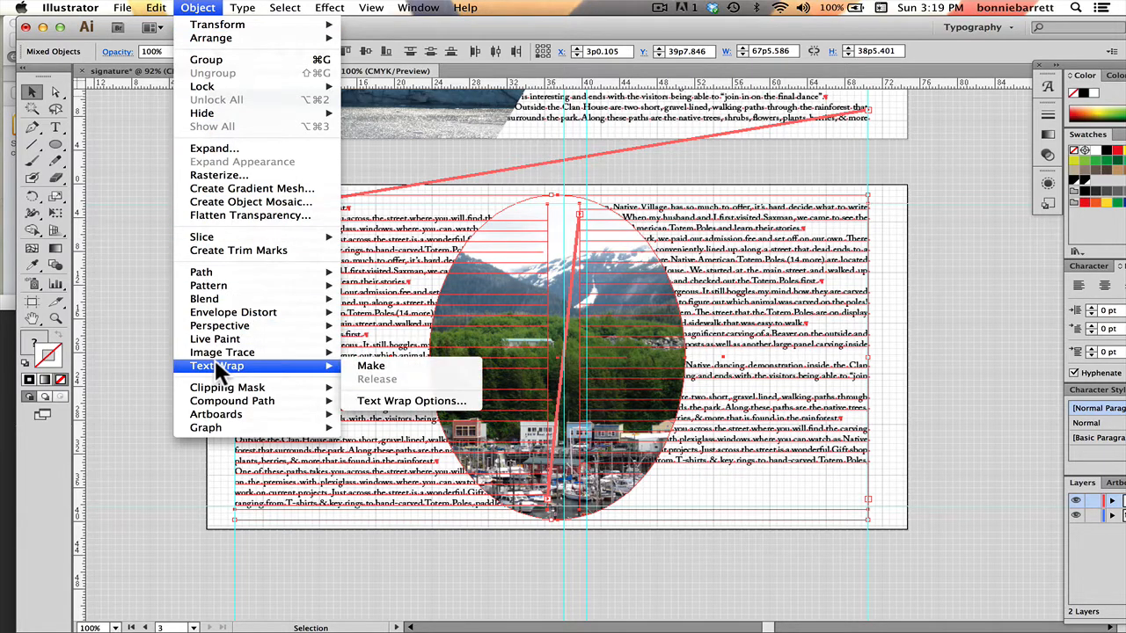
pyautogui.click(380, 367)
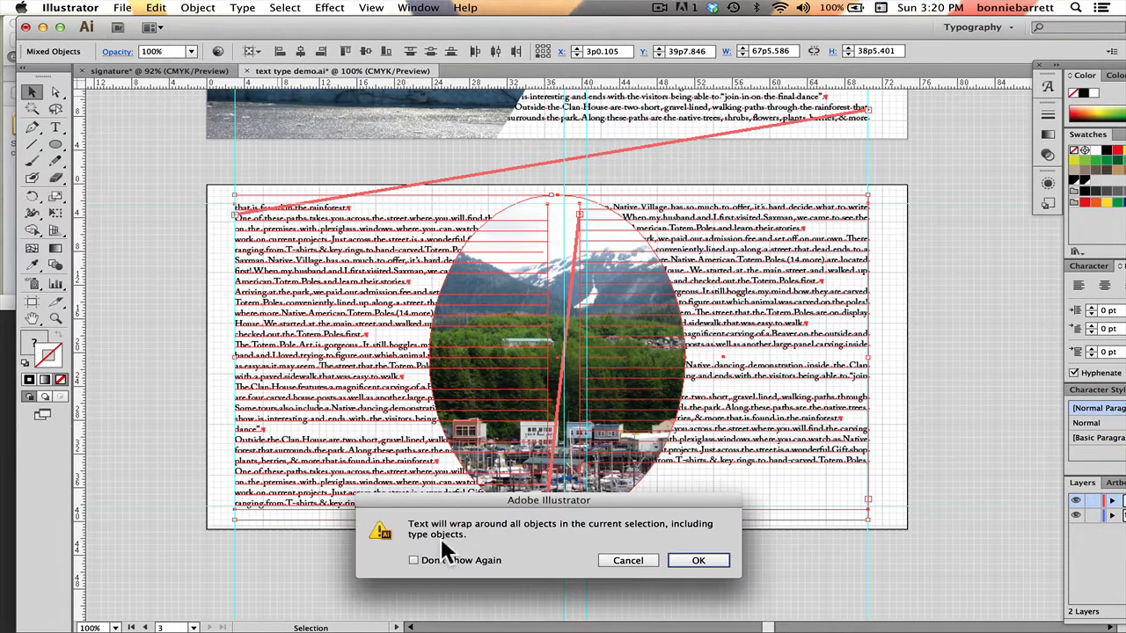
pyautogui.moveTo(452, 500); pyautogui.dragTo(194, 81)
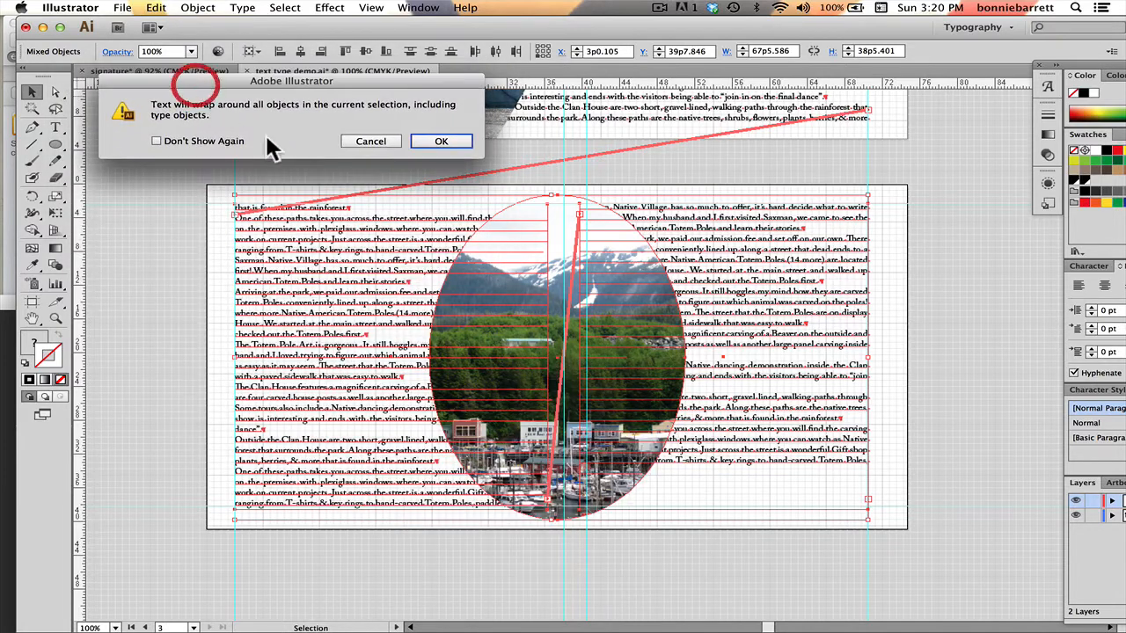
pyautogui.click(437, 141)
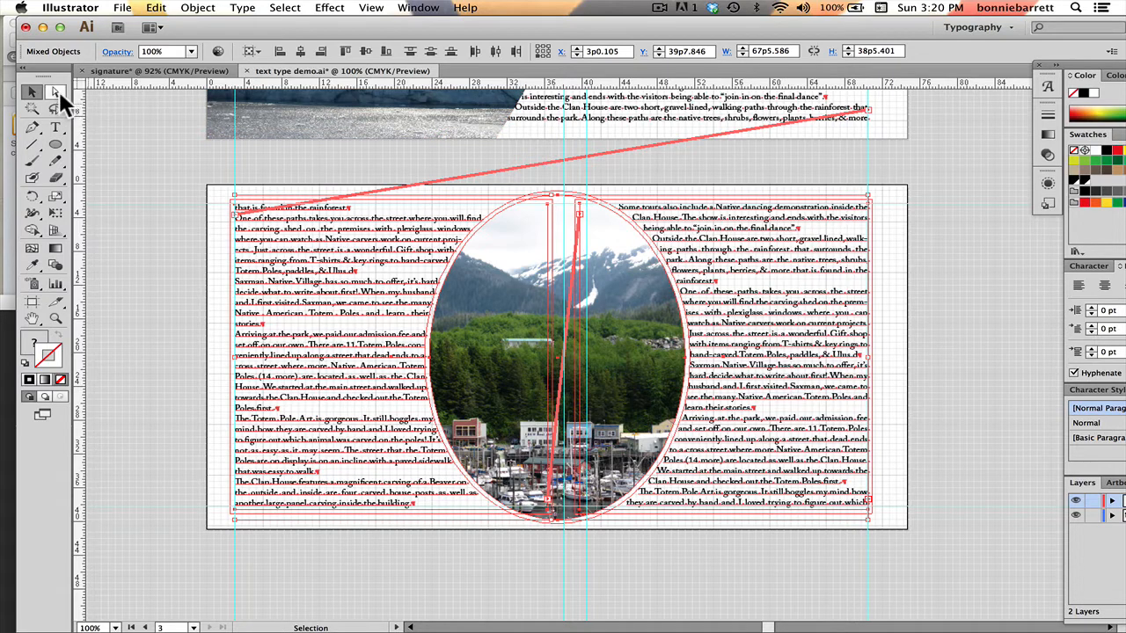
pyautogui.click(56, 127)
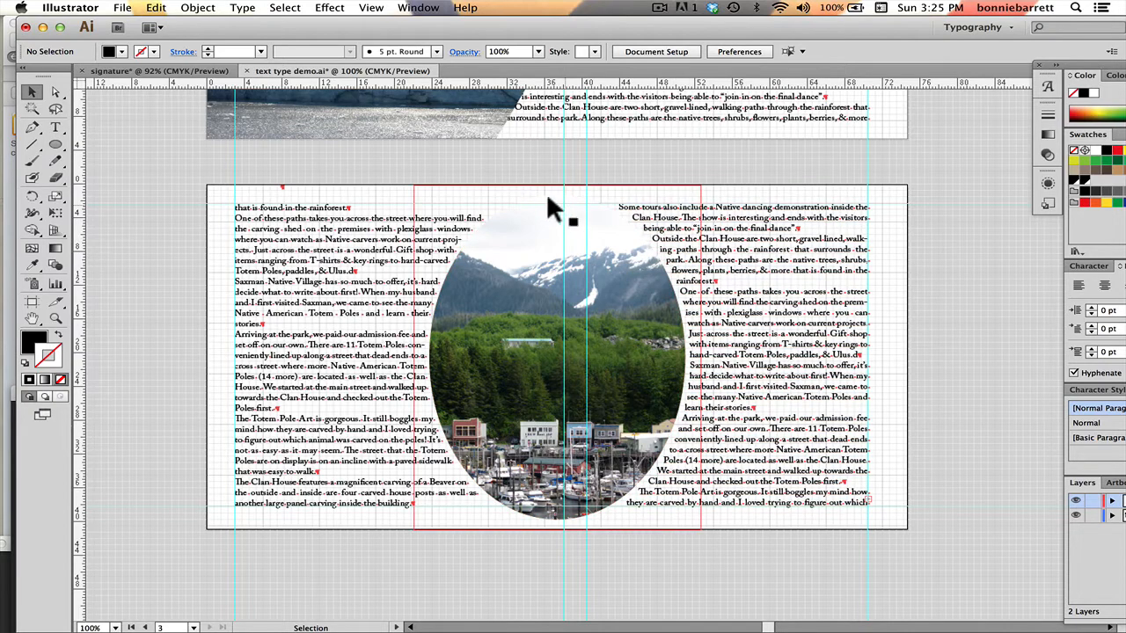
# Set the oval harbor photo's text wrap offset to 13 pt with the preview on
pyautogui.click(526, 209)
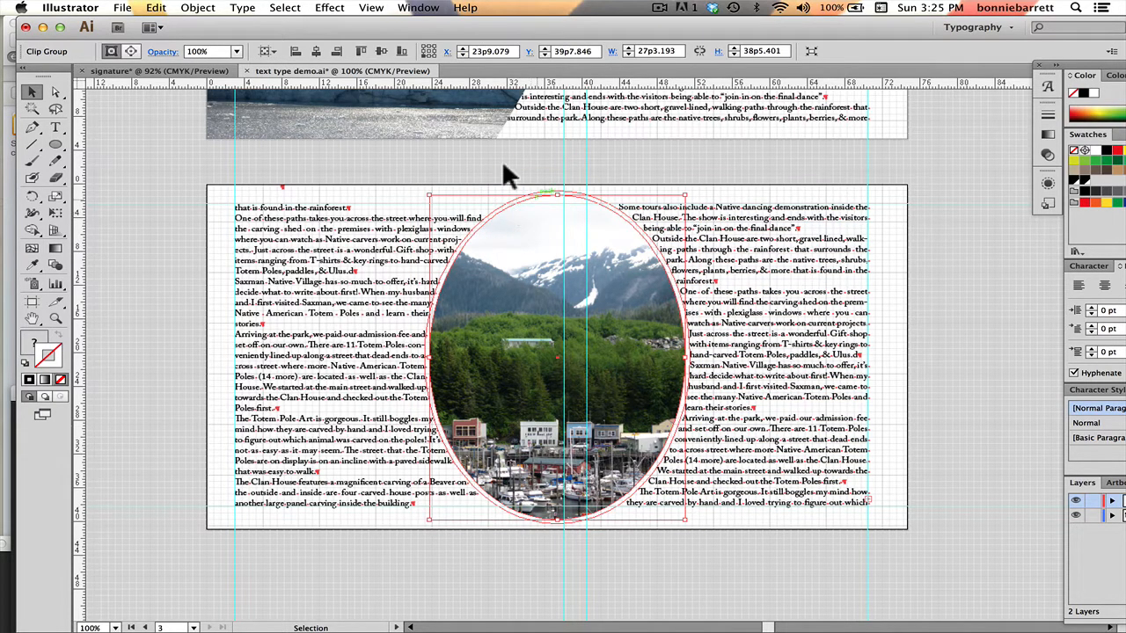
pyautogui.click(198, 7)
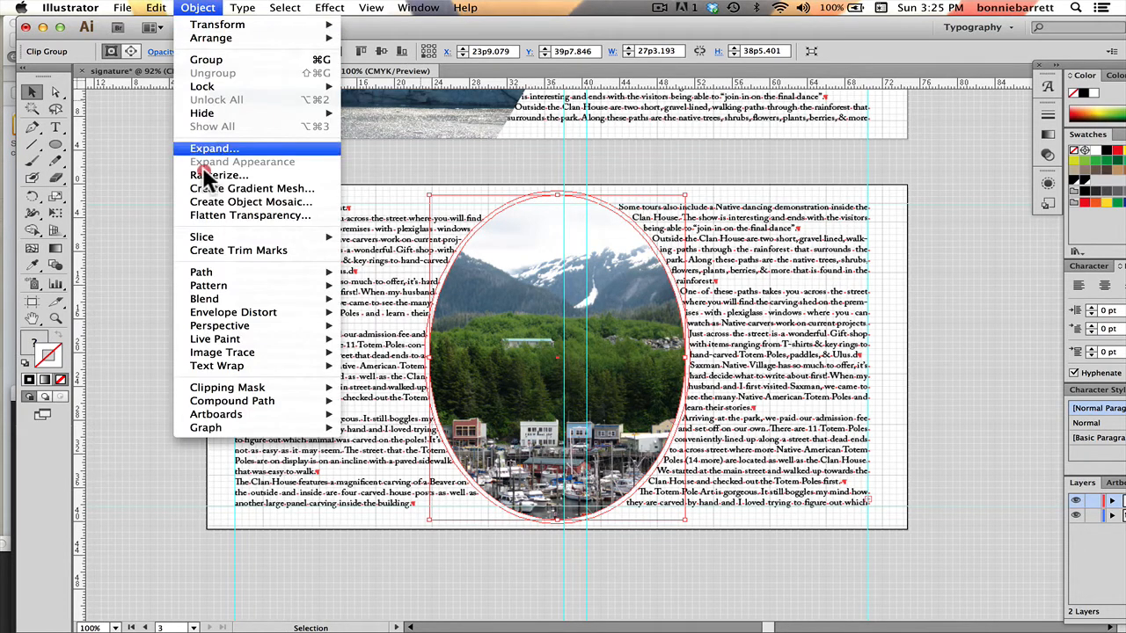
pyautogui.moveTo(297, 365)
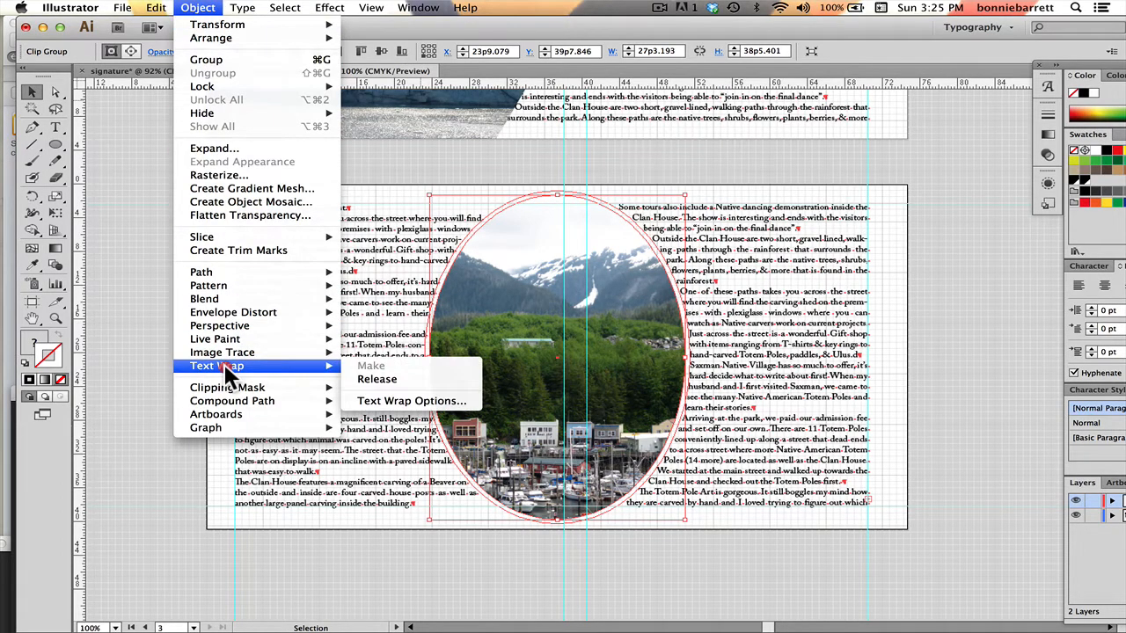
pyautogui.click(395, 403)
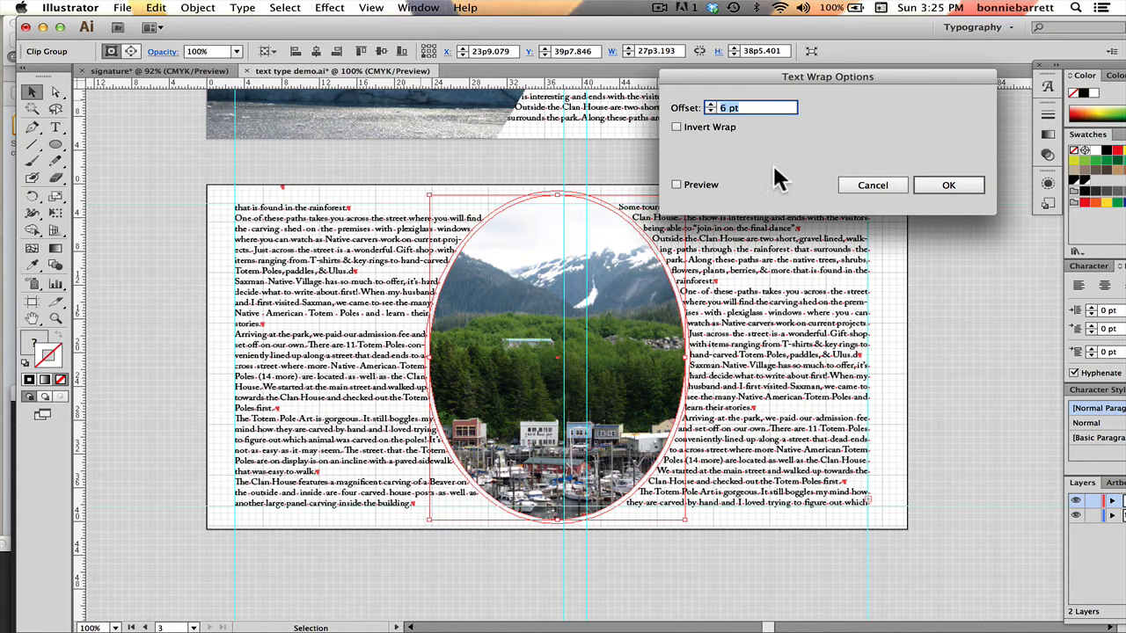
pyautogui.click(675, 185)
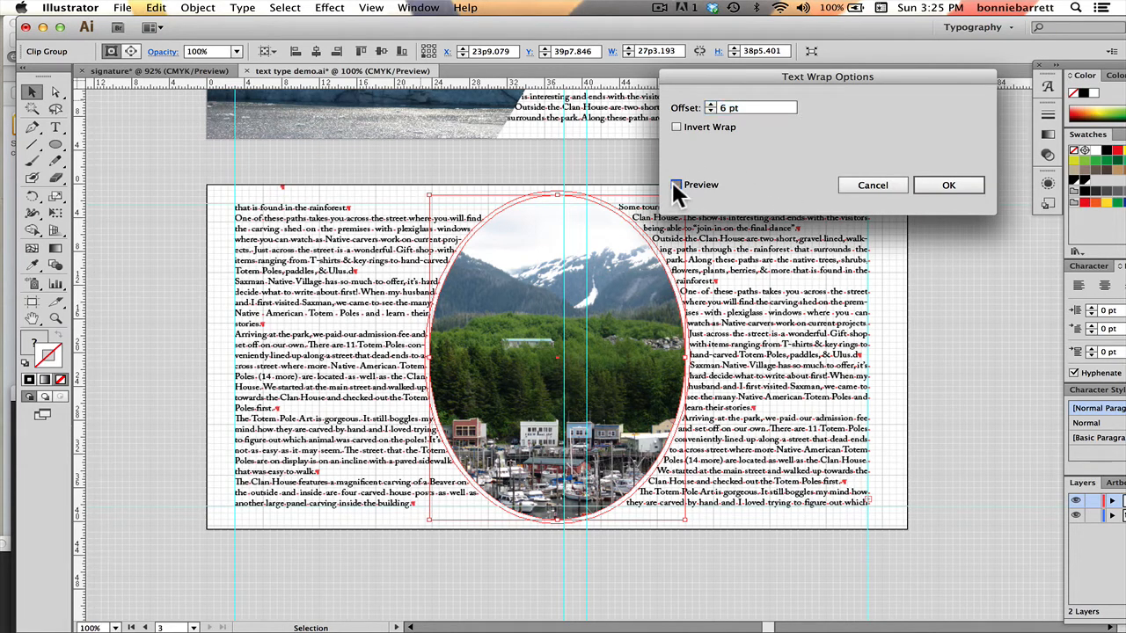
pyautogui.click(708, 102)
pyautogui.click(708, 103)
pyautogui.click(709, 102)
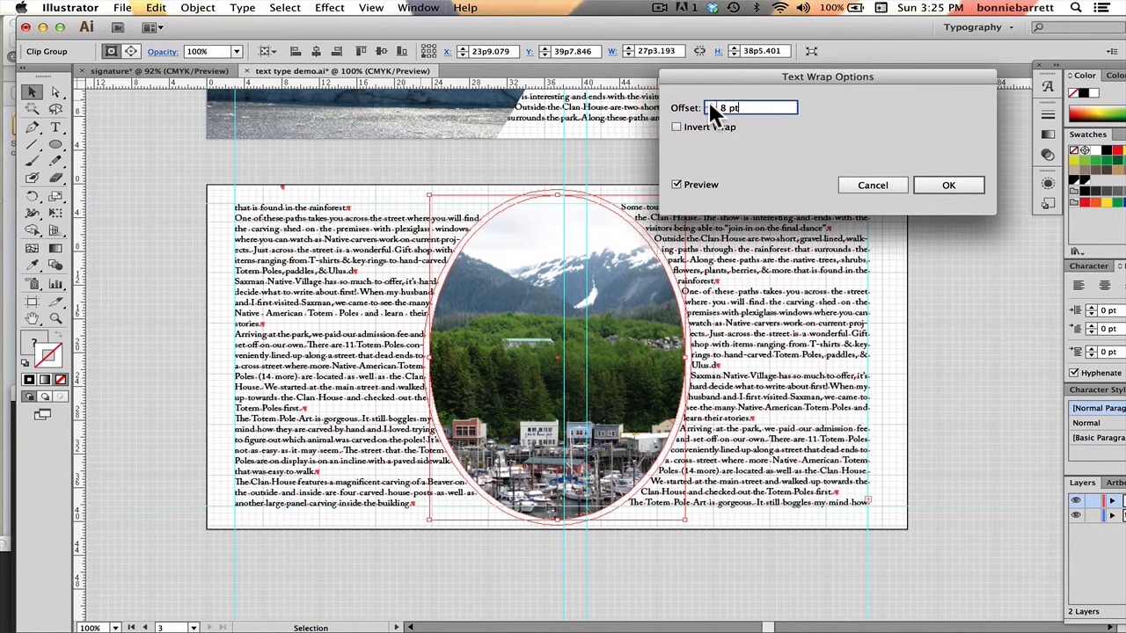
pyautogui.click(709, 103)
pyautogui.click(709, 103)
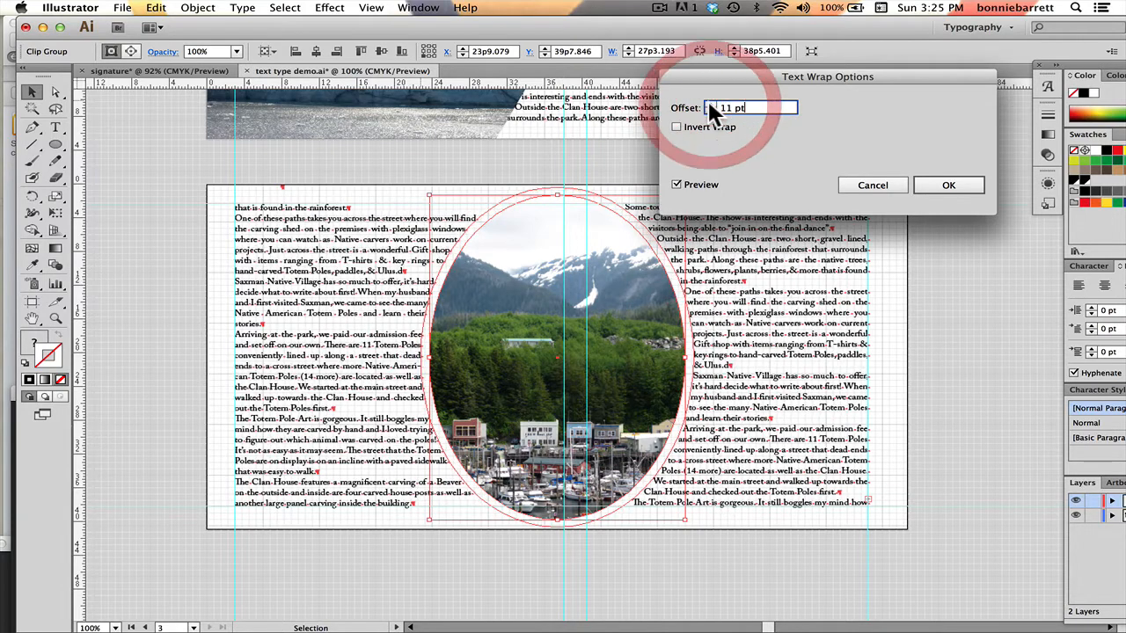
pyautogui.click(709, 103)
pyautogui.click(709, 103)
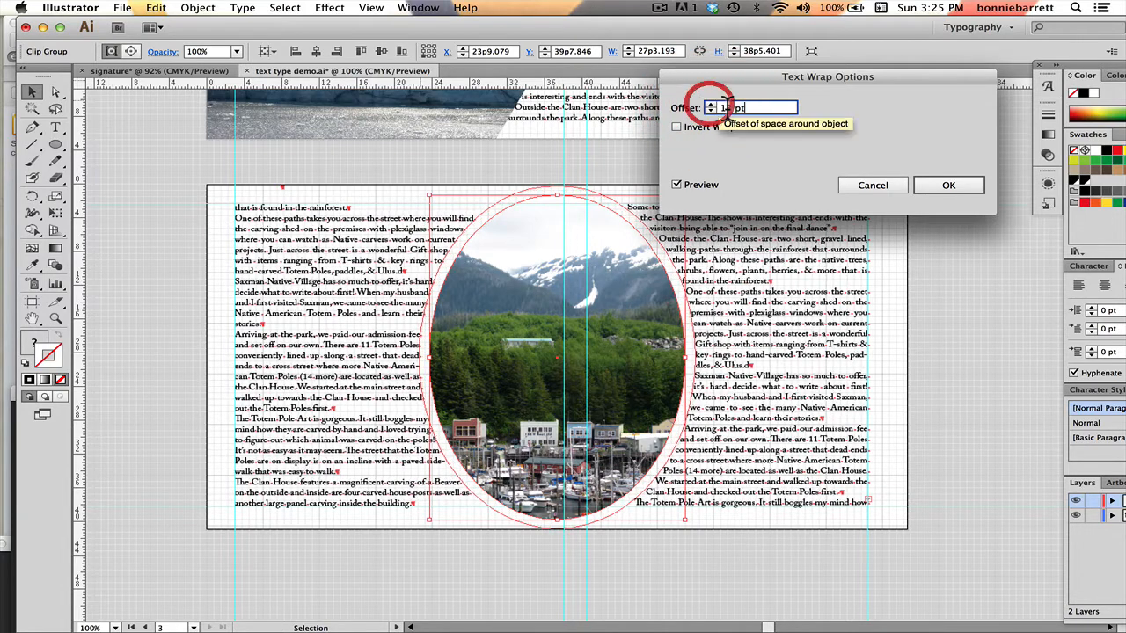
pyautogui.click(950, 190)
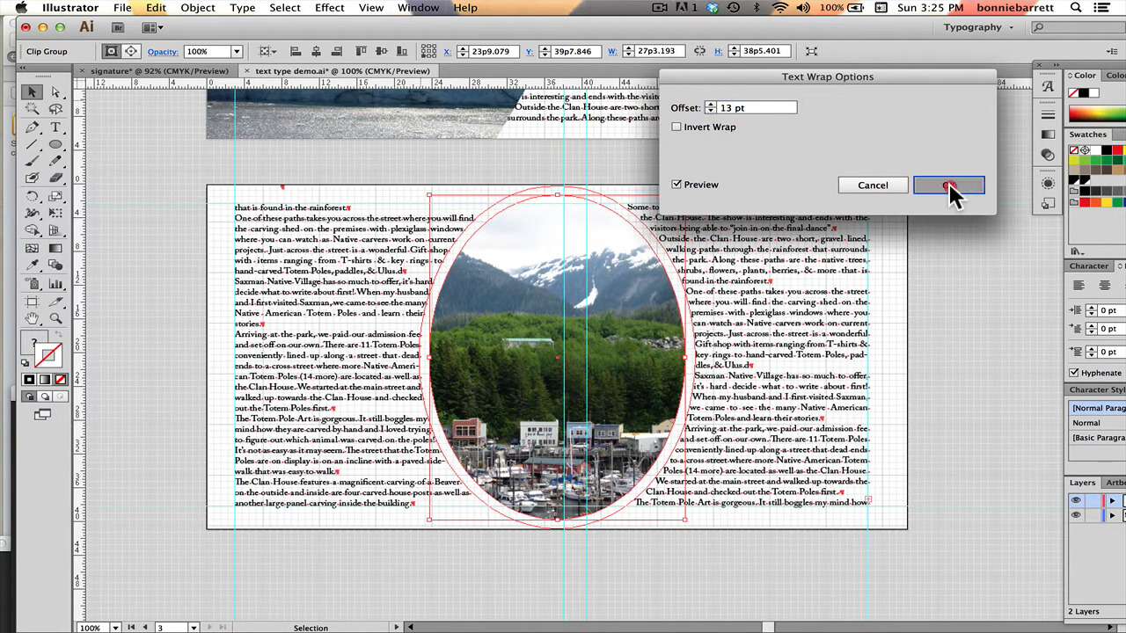
pyautogui.click(461, 183)
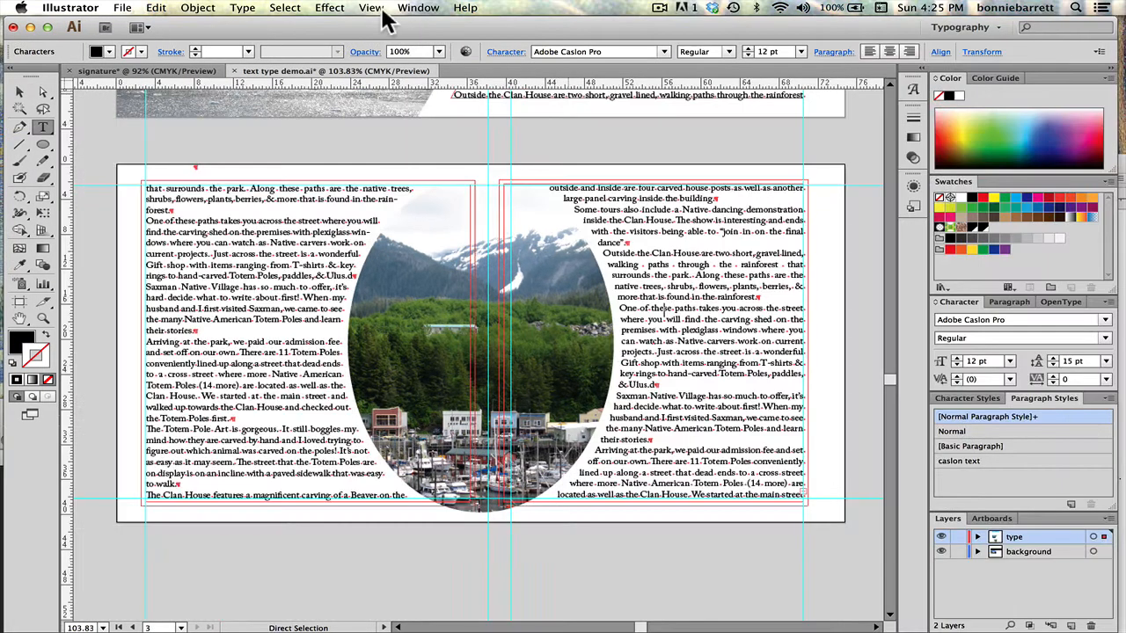
# Turn off the display of hidden characters, with the Lake Bennett artboard's body text in close view
pyautogui.click(372, 8)
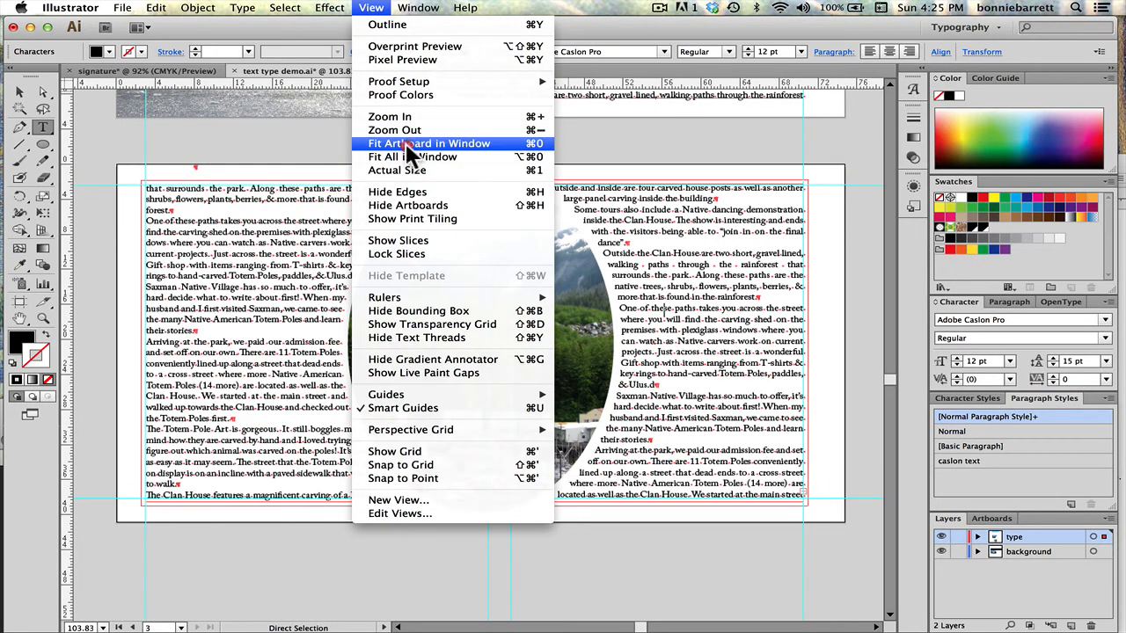
pyautogui.click(407, 159)
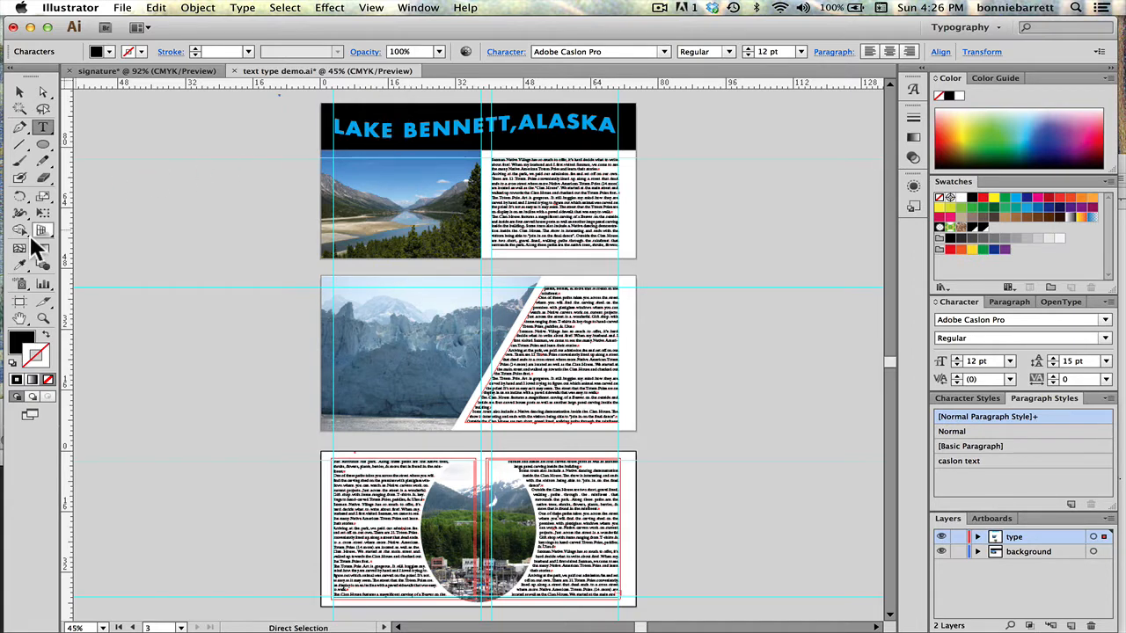
pyautogui.click(43, 319)
pyautogui.moveTo(446, 126); pyautogui.dragTo(662, 278)
pyautogui.press('a')
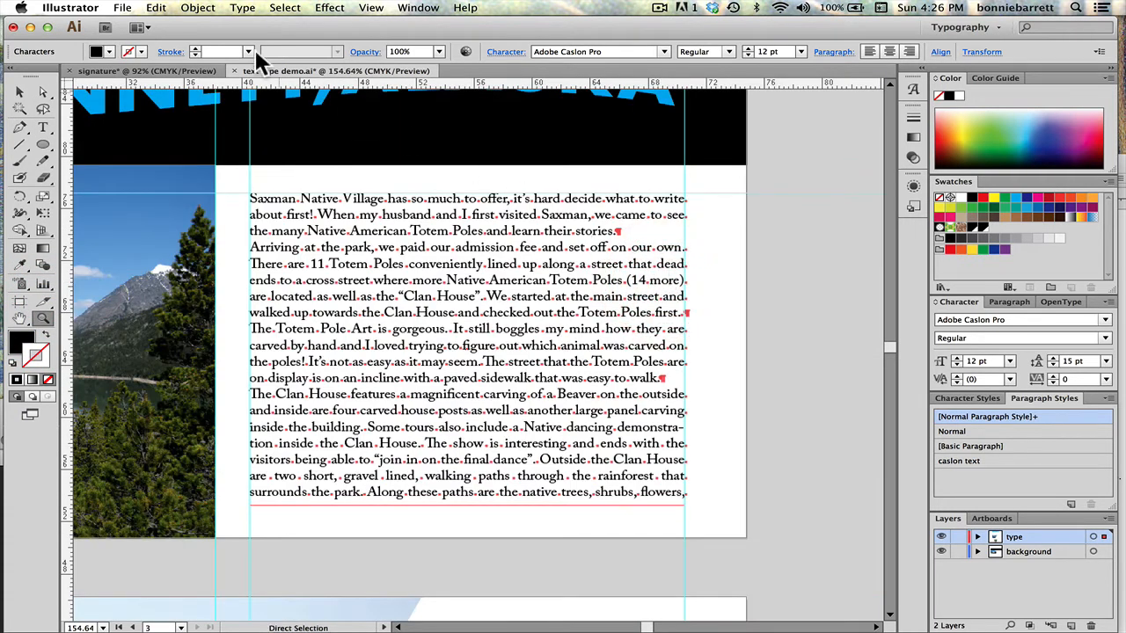
pyautogui.click(242, 7)
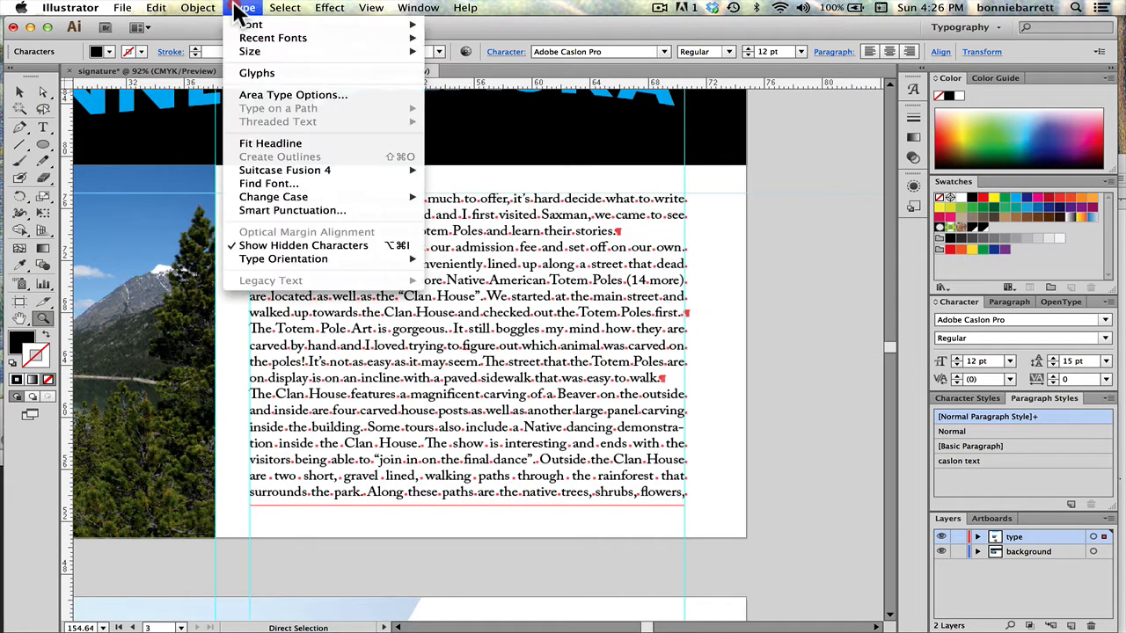
pyautogui.click(291, 232)
pyautogui.click(296, 245)
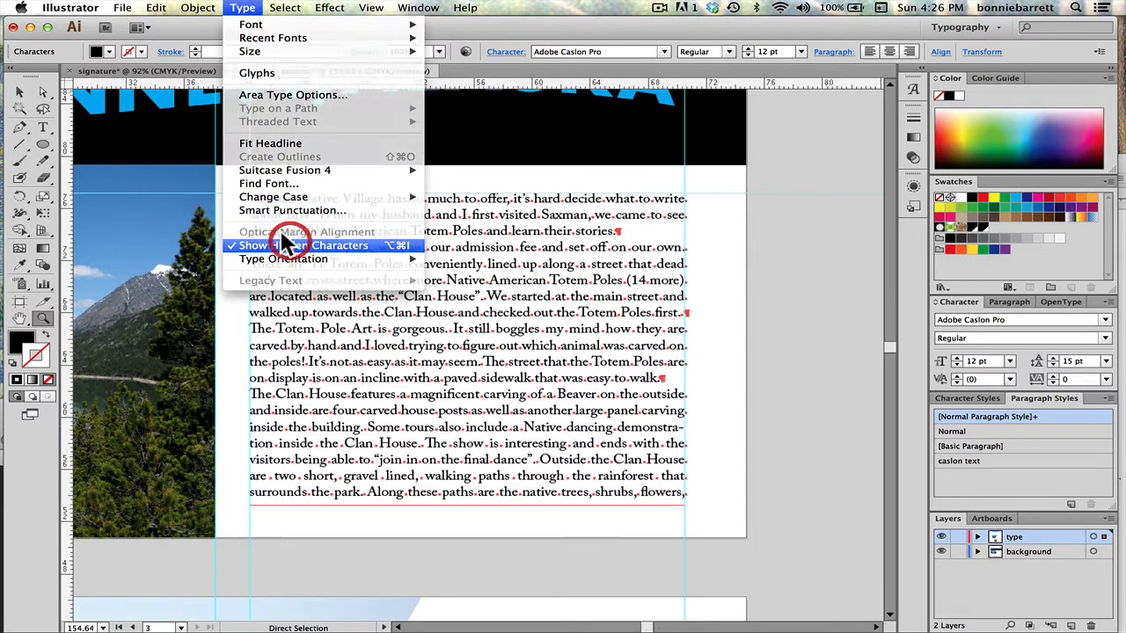
pyautogui.press('z')
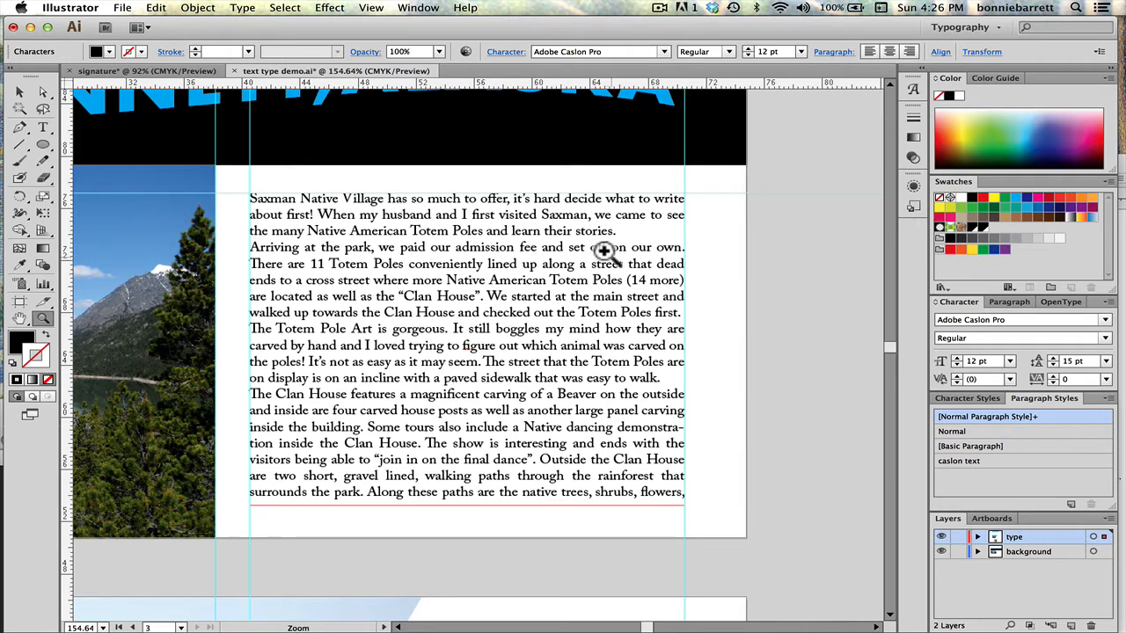
# Set the space after paragraph to 15 pt for all of the threaded body text
pyautogui.click(46, 128)
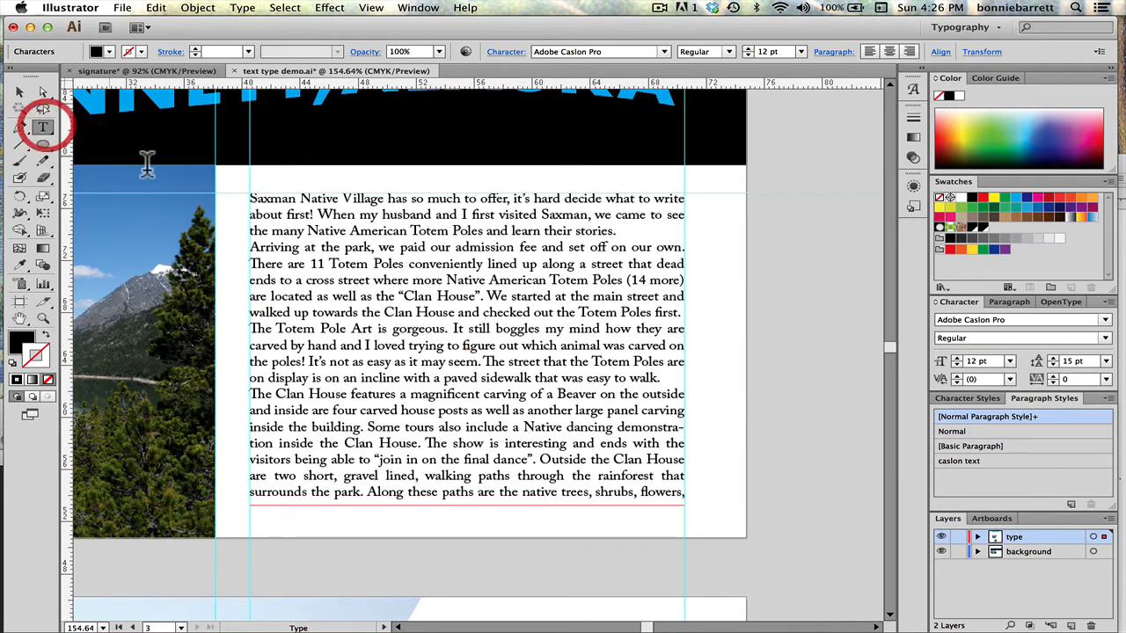
pyautogui.click(264, 215)
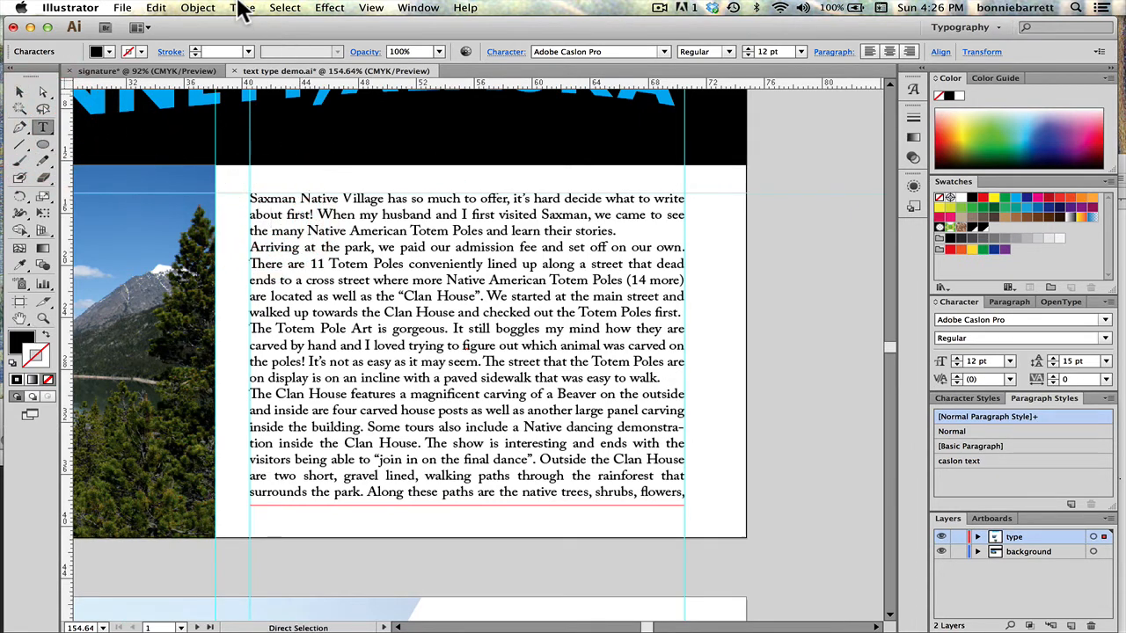
pyautogui.click(284, 8)
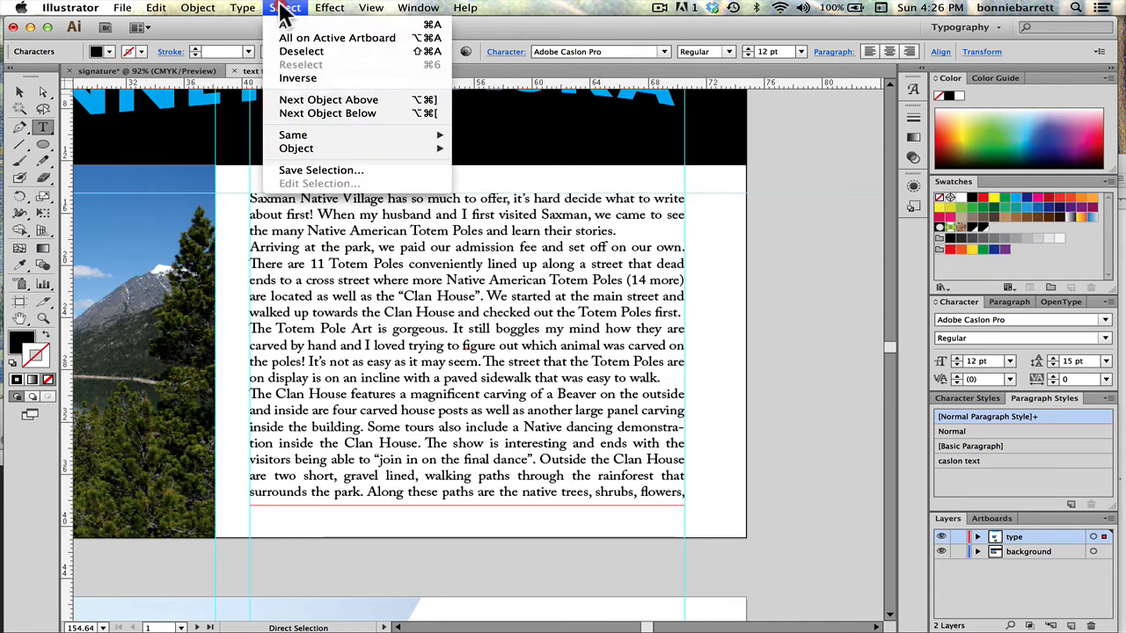
pyautogui.click(287, 25)
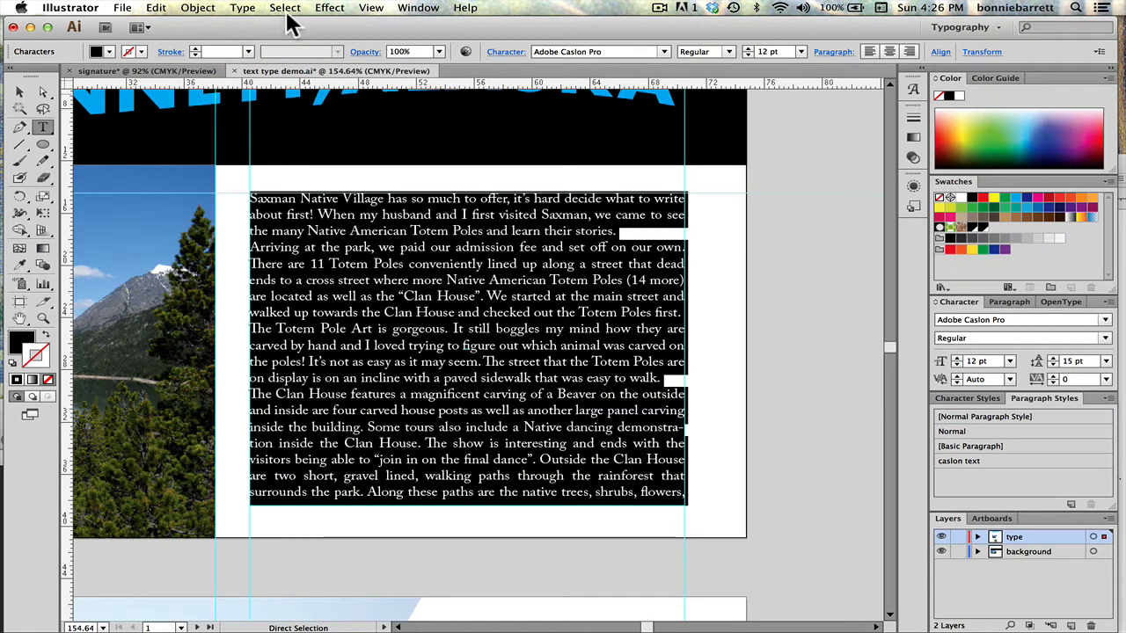
pyautogui.click(1012, 302)
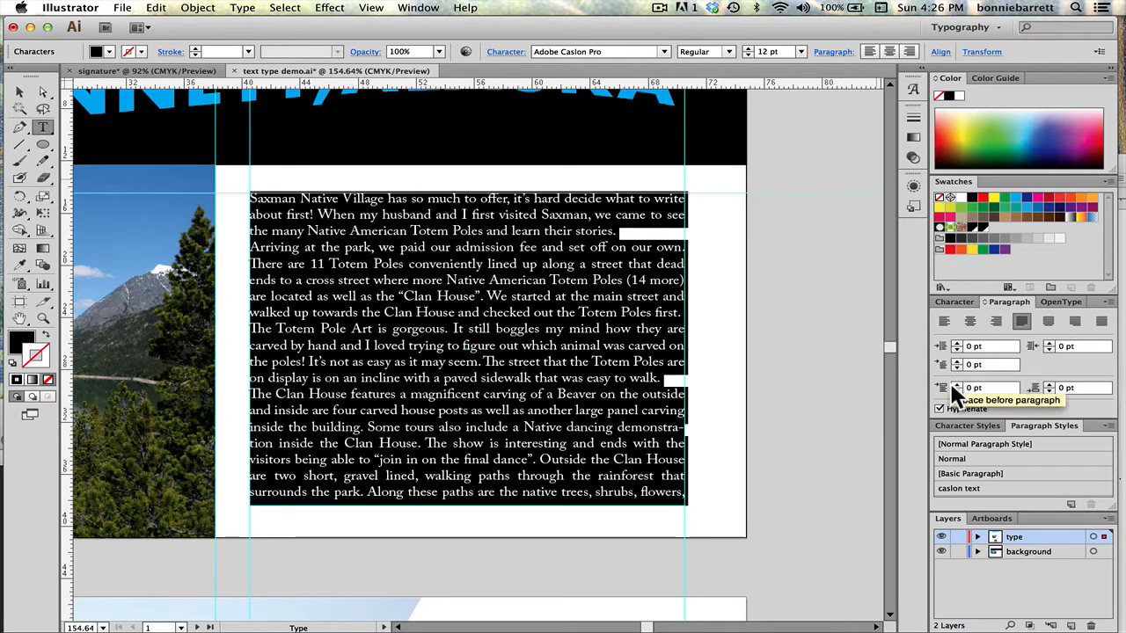
pyautogui.click(1059, 388)
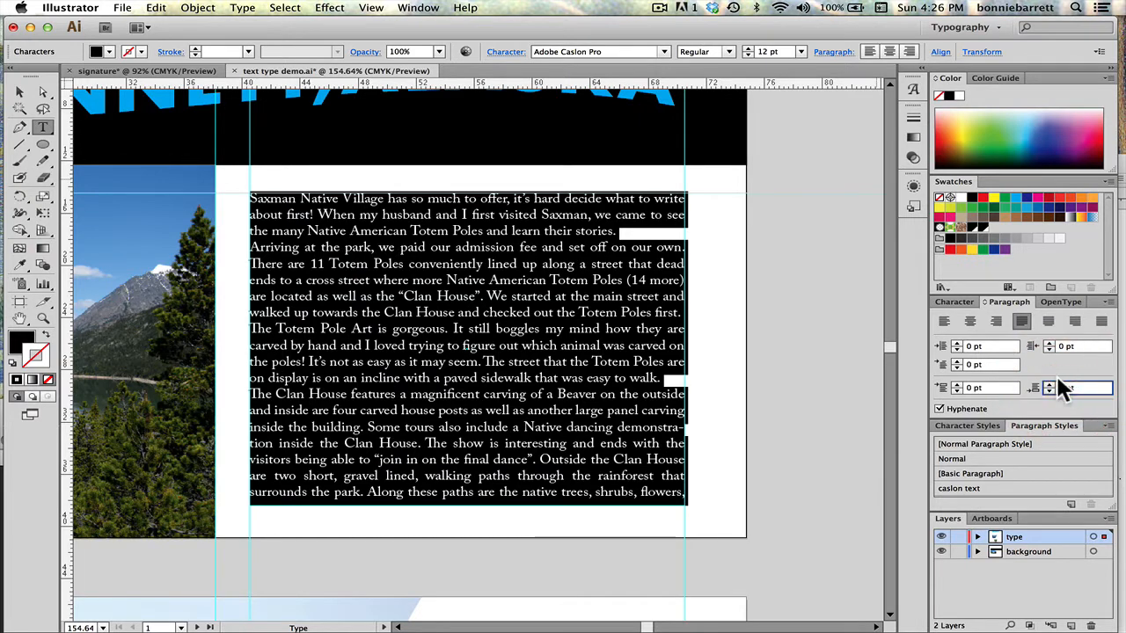
pyautogui.write('15')
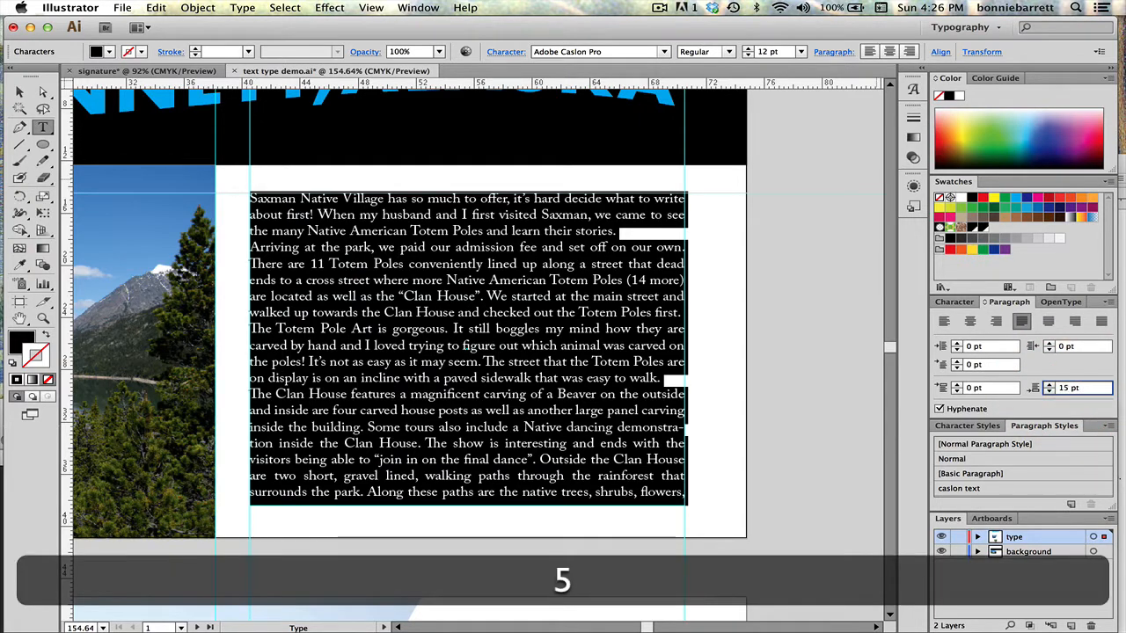
pyautogui.press('Return')
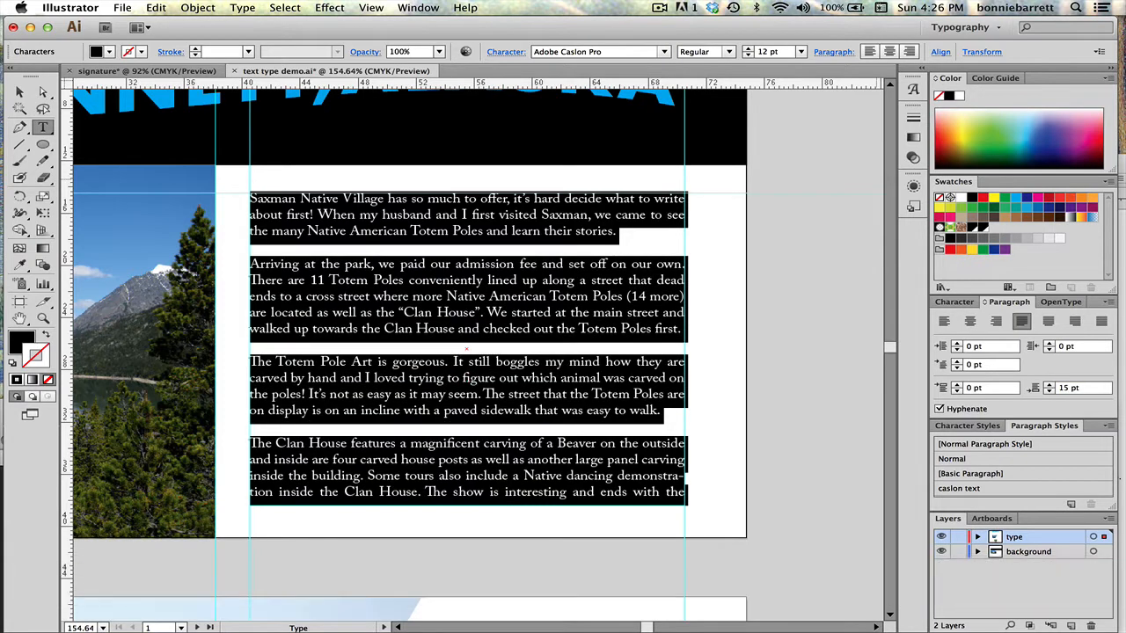
pyautogui.keyDown('shift'); pyautogui.click(556, 361); pyautogui.keyUp('shift')
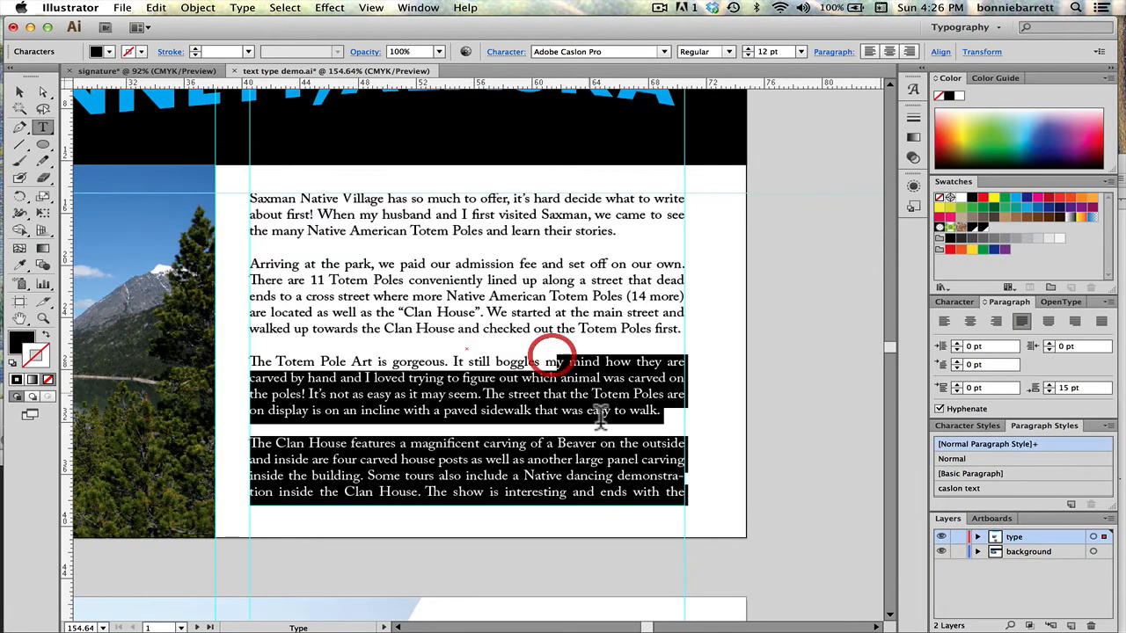
# Create a new paragraph style named "caslon text type" from the selected body text on the Lake Bennett artboard
pyautogui.click(524, 313)
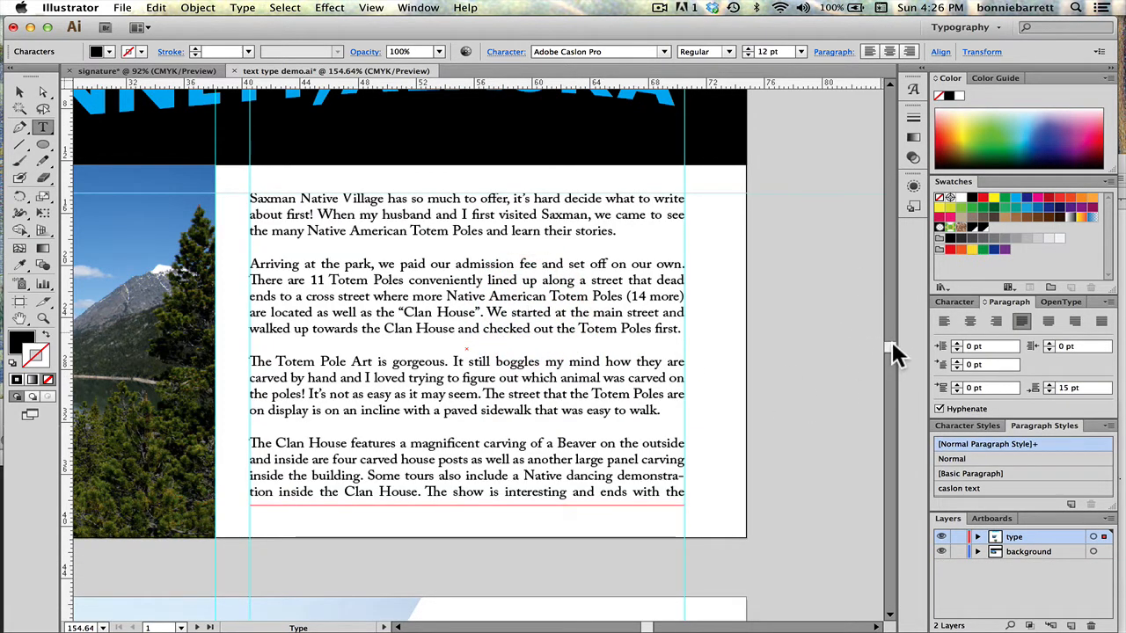
pyautogui.moveTo(893, 354)
pyautogui.mouseDown()
pyautogui.moveTo(893, 380)
pyautogui.moveTo(892, 352)
pyautogui.mouseUp()
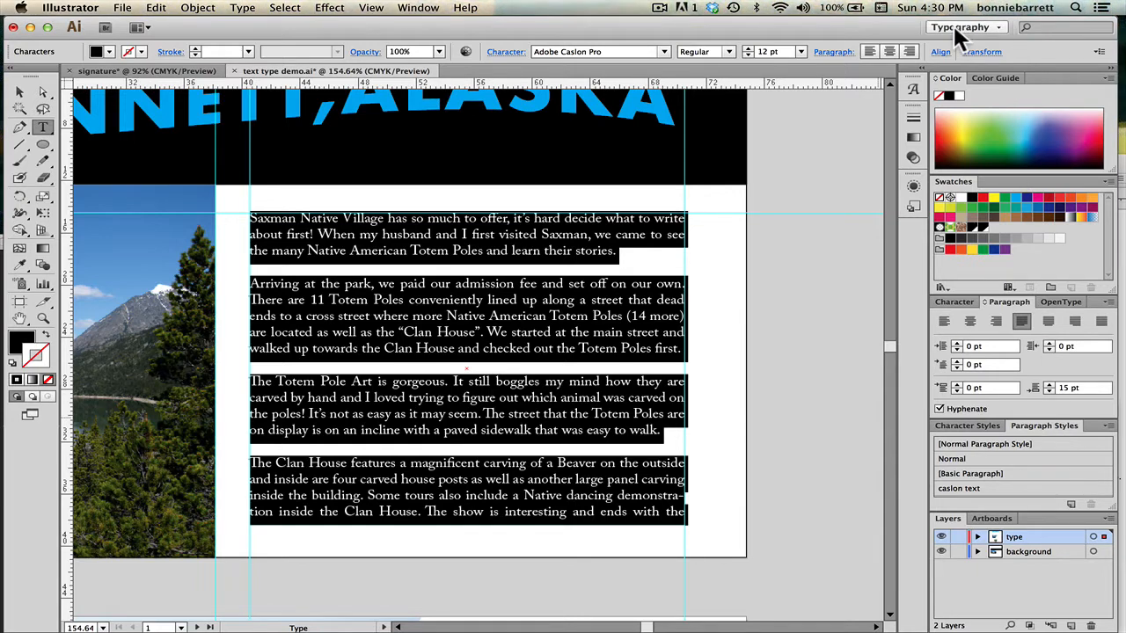
pyautogui.click(418, 8)
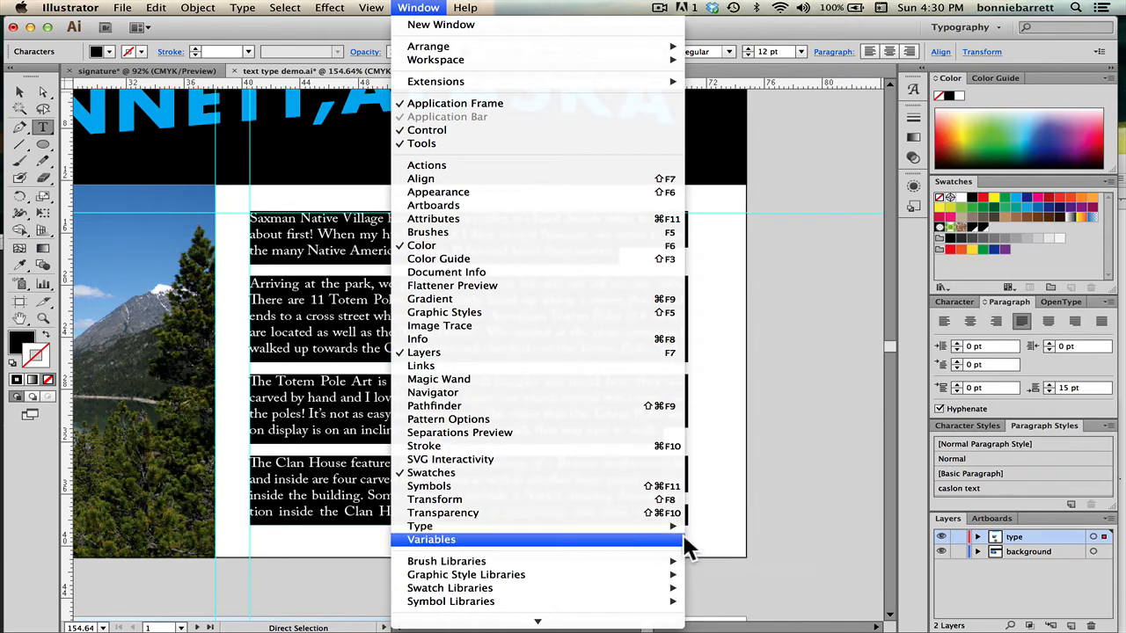
pyautogui.moveTo(679, 528)
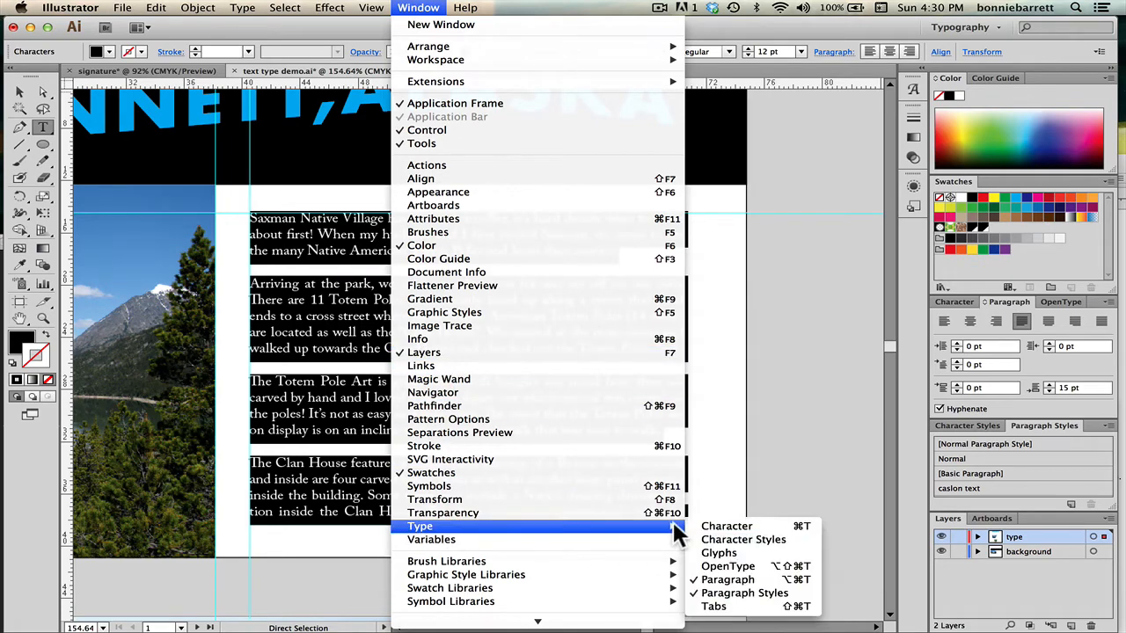
pyautogui.click(866, 540)
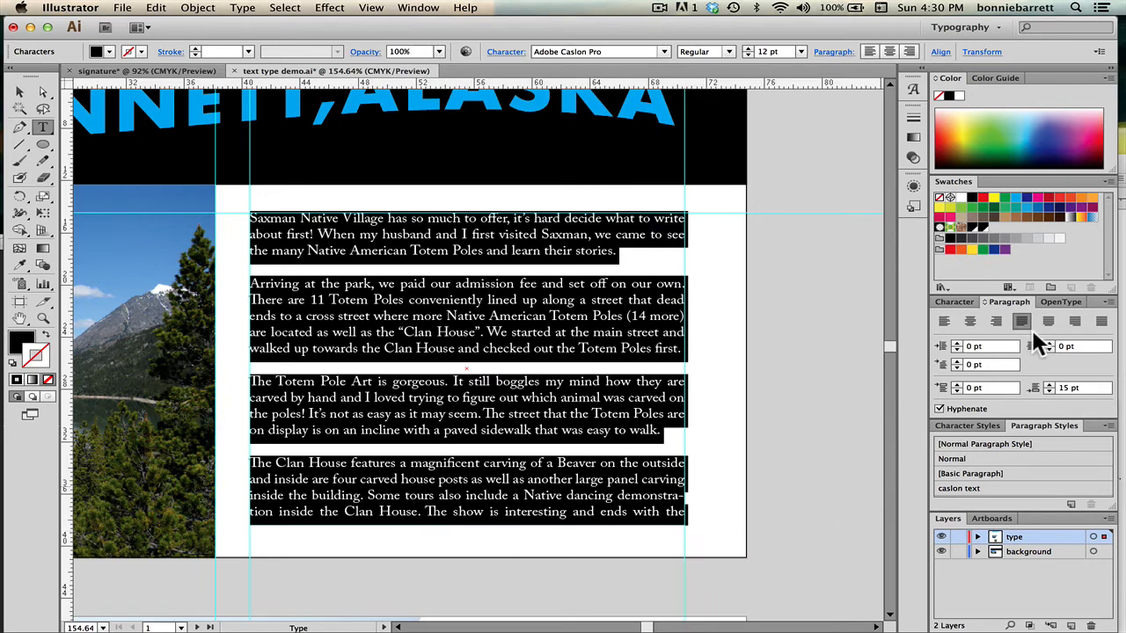
pyautogui.click(1108, 426)
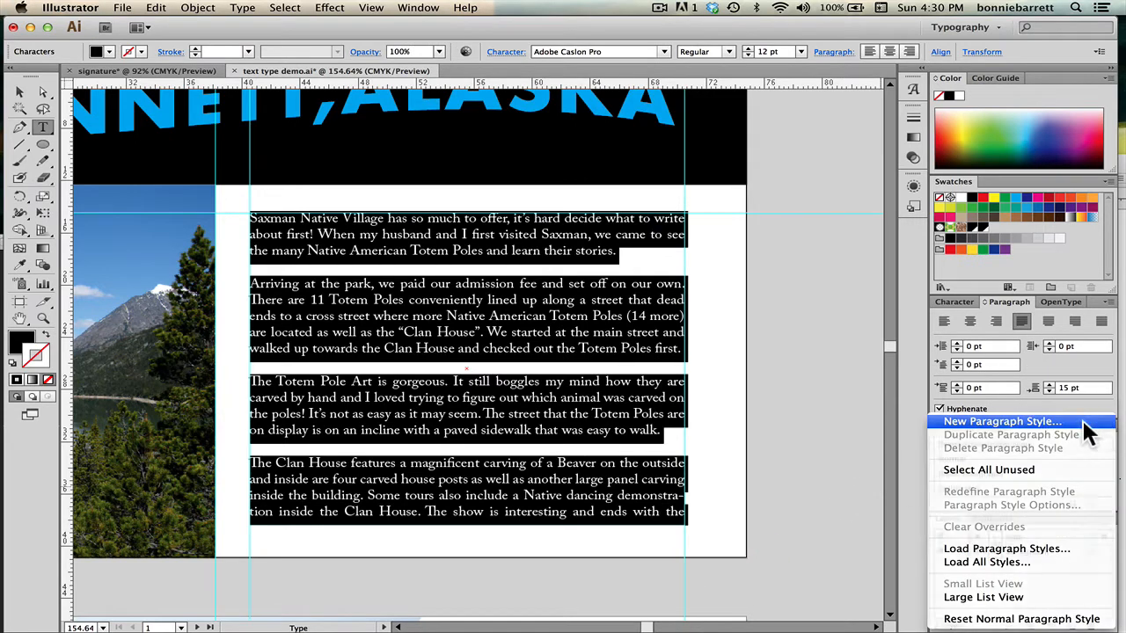
pyautogui.click(1083, 421)
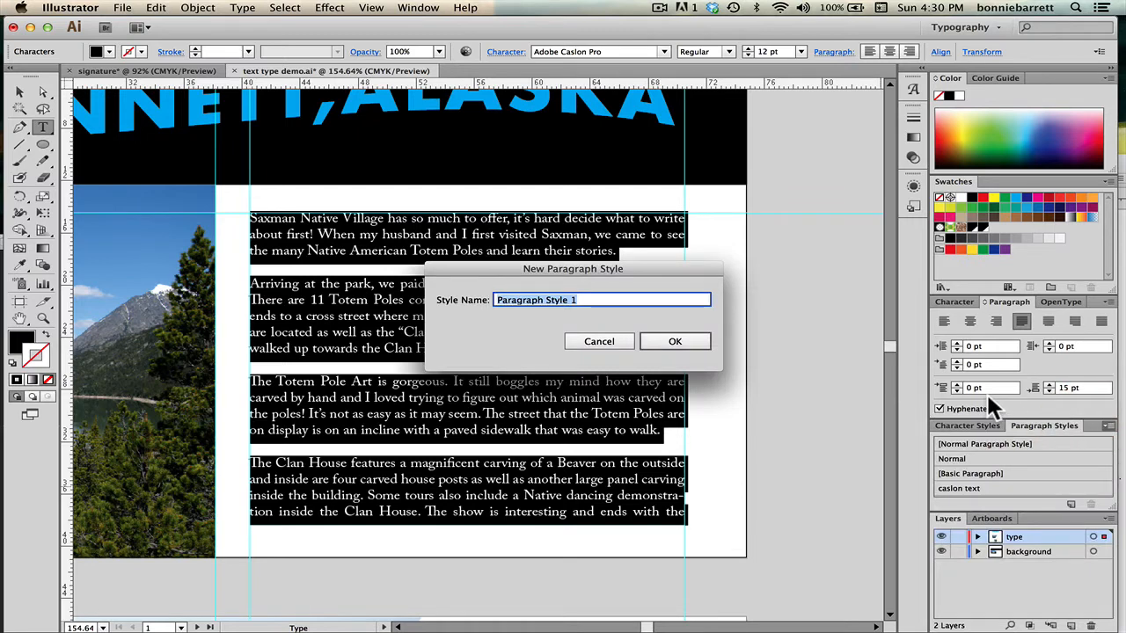
pyautogui.write('casl')
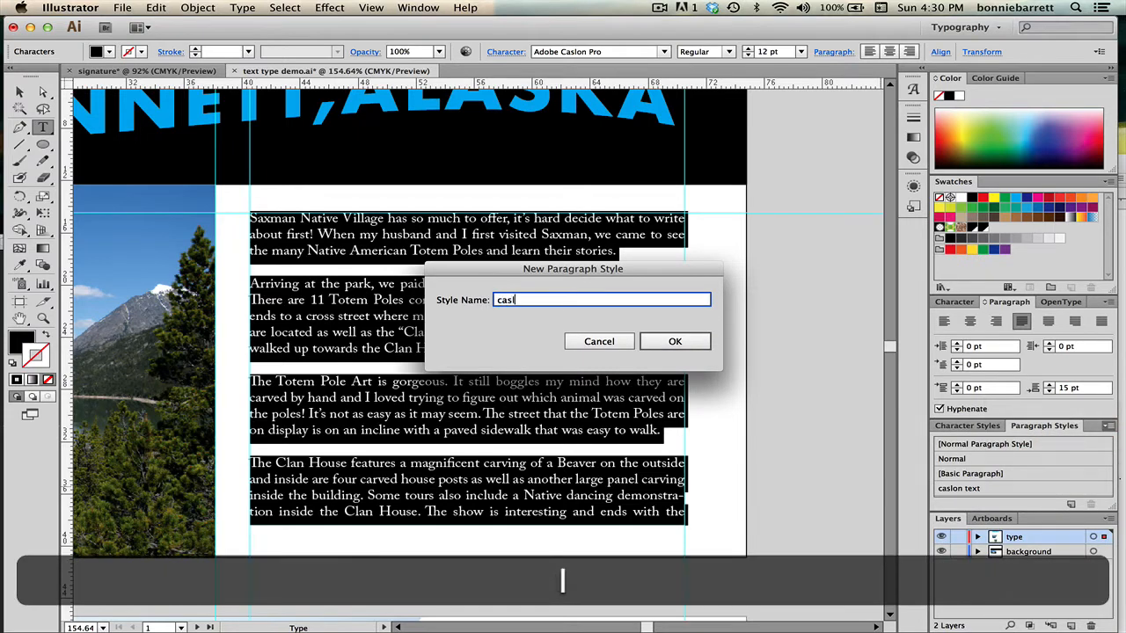
pyautogui.write('ontext type')
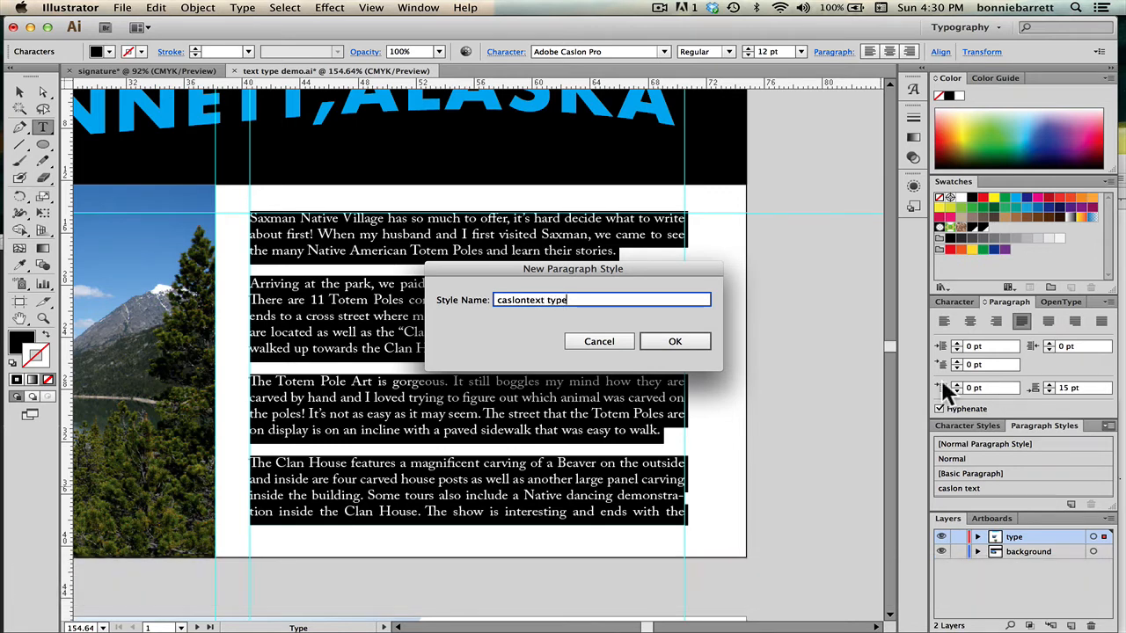
pyautogui.click(528, 300)
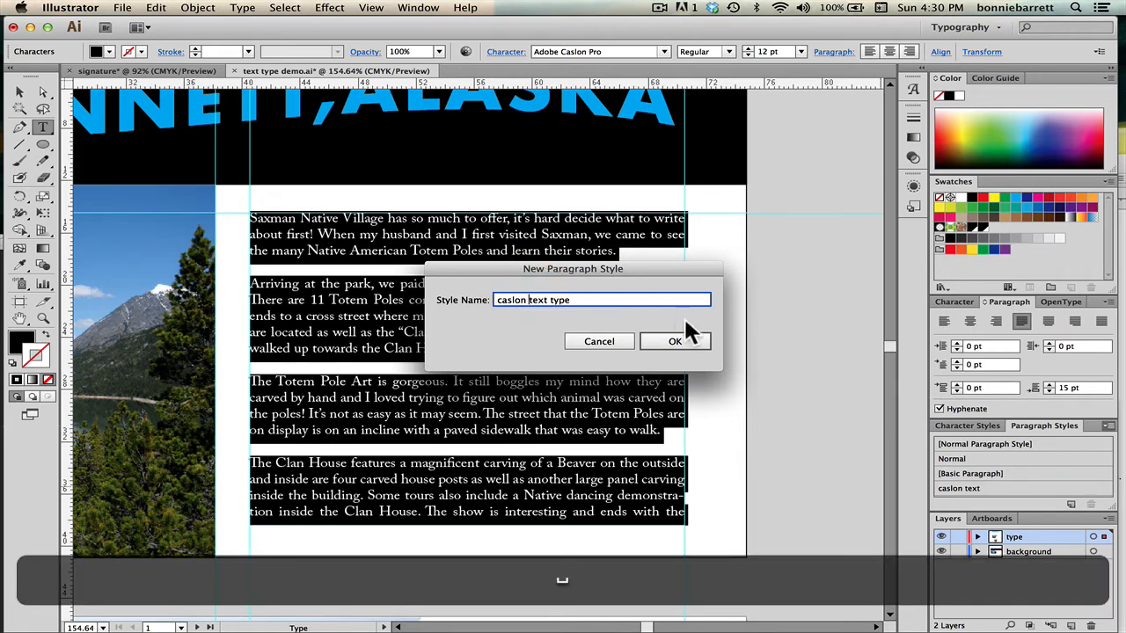
pyautogui.click(676, 341)
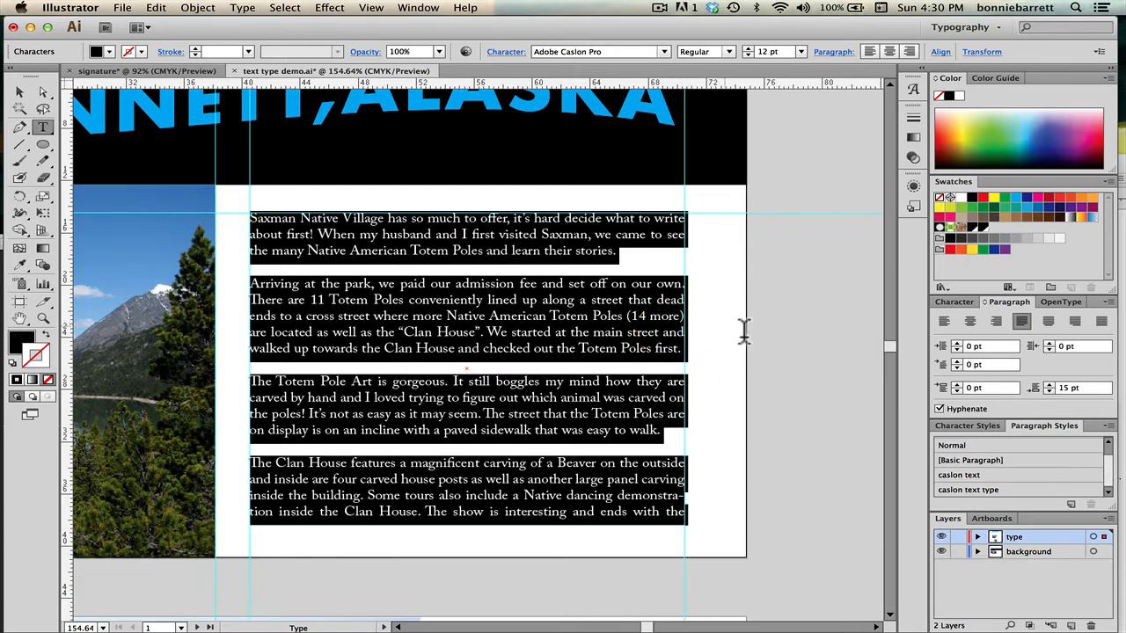
# Set the caslon text type style's font size to 11 pt and reapply the style to the selected body text
pyautogui.doubleClick(1013, 490)
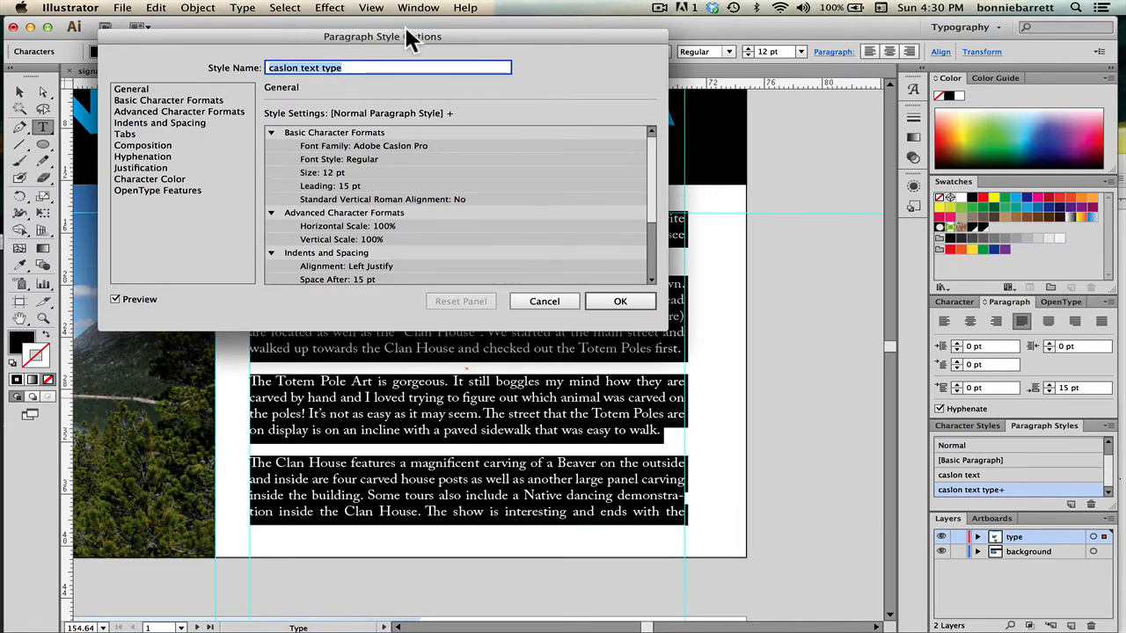
pyautogui.moveTo(404, 37); pyautogui.dragTo(819, 33)
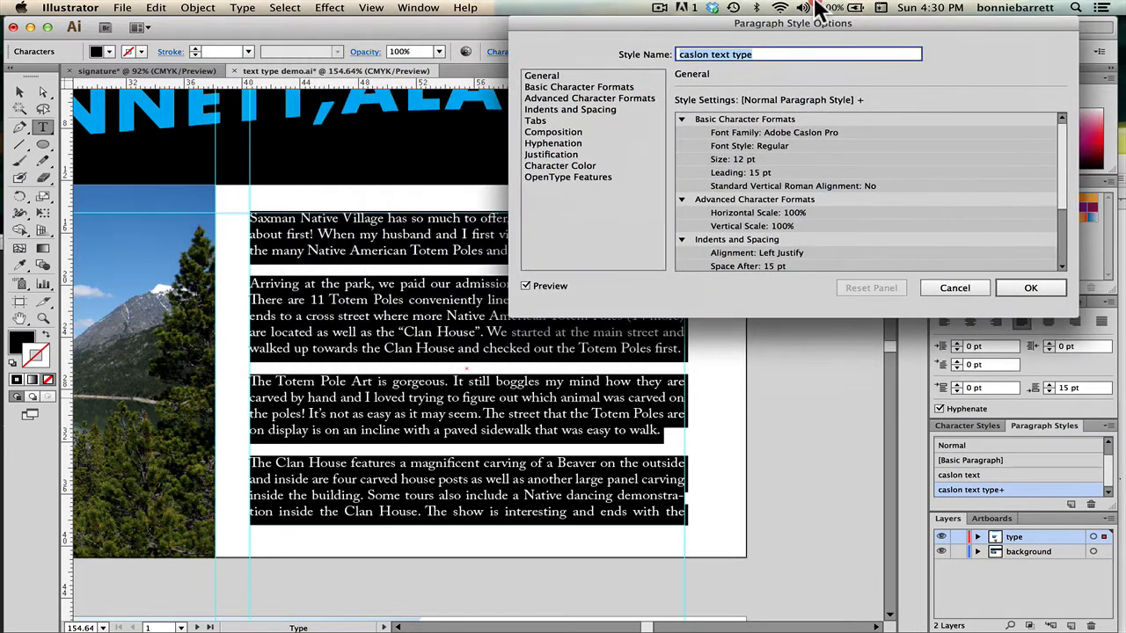
pyautogui.click(623, 85)
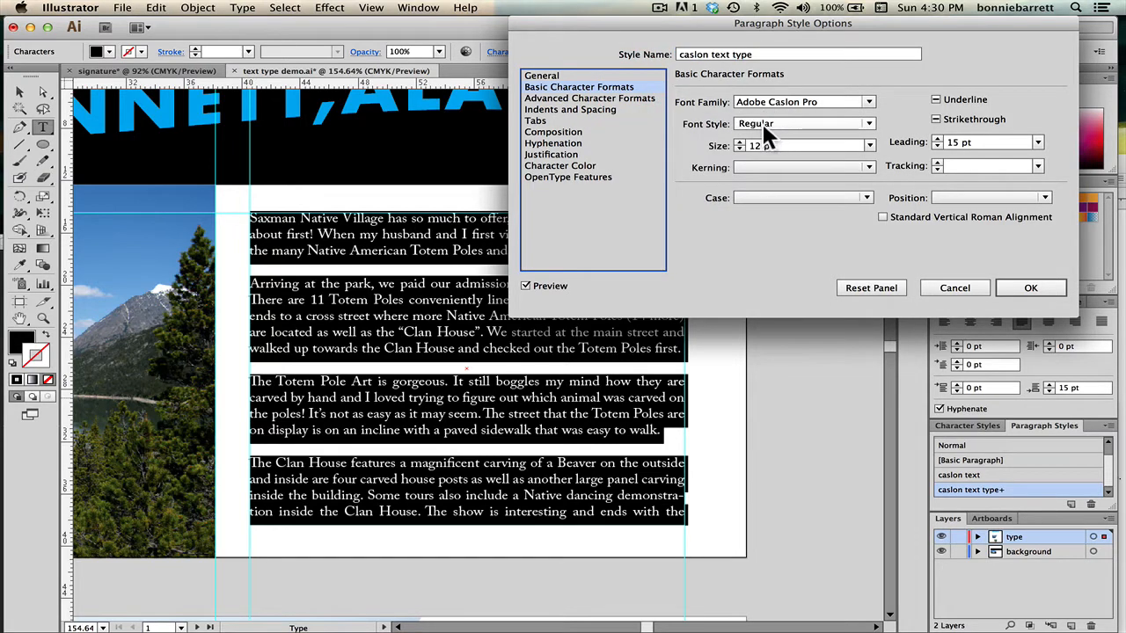
pyautogui.click(584, 112)
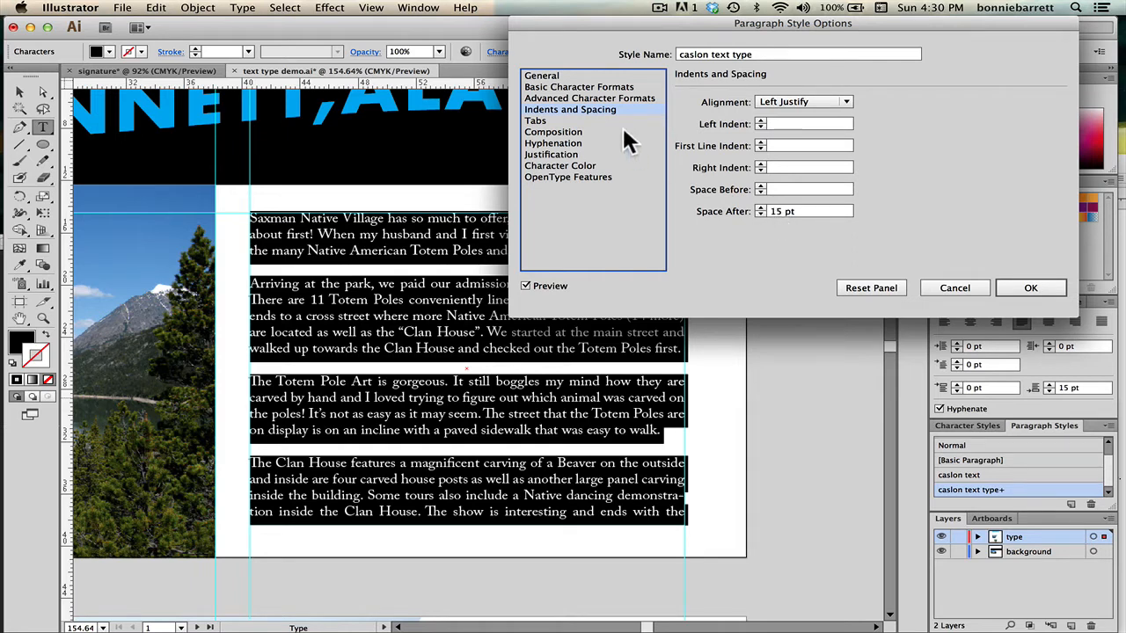
pyautogui.click(586, 85)
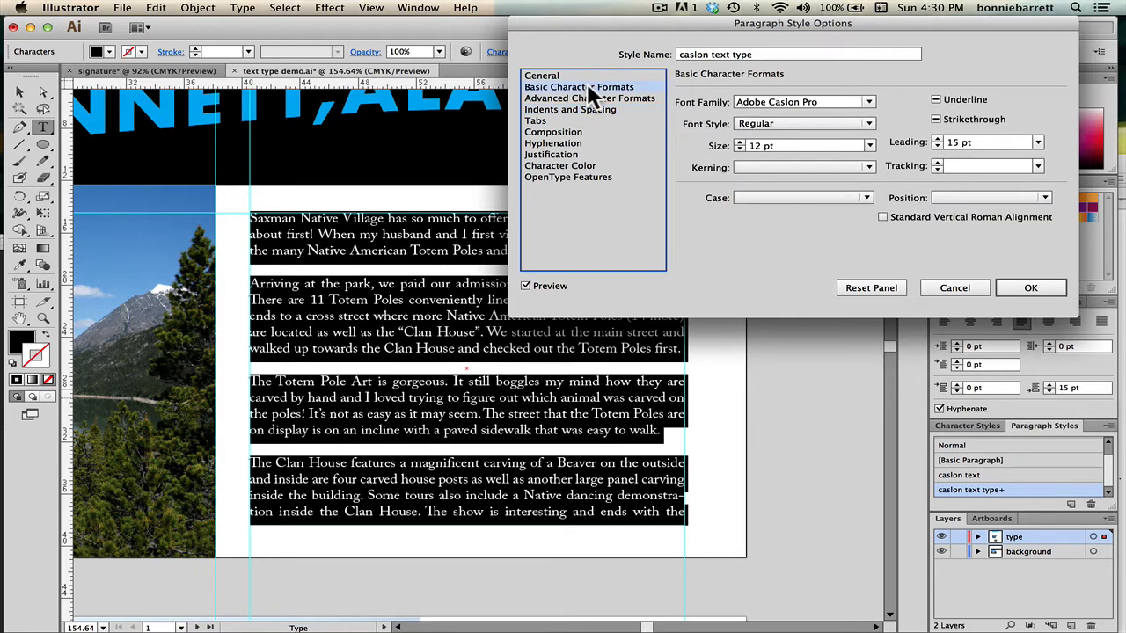
pyautogui.click(739, 141)
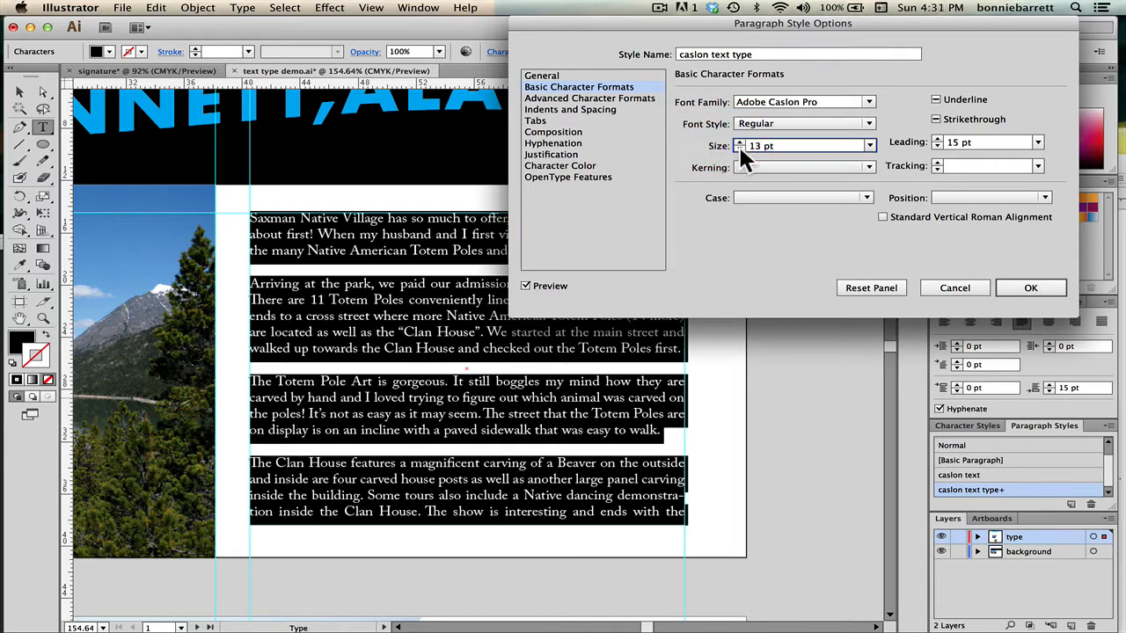
pyautogui.click(737, 144)
pyautogui.click(737, 143)
pyautogui.click(1027, 282)
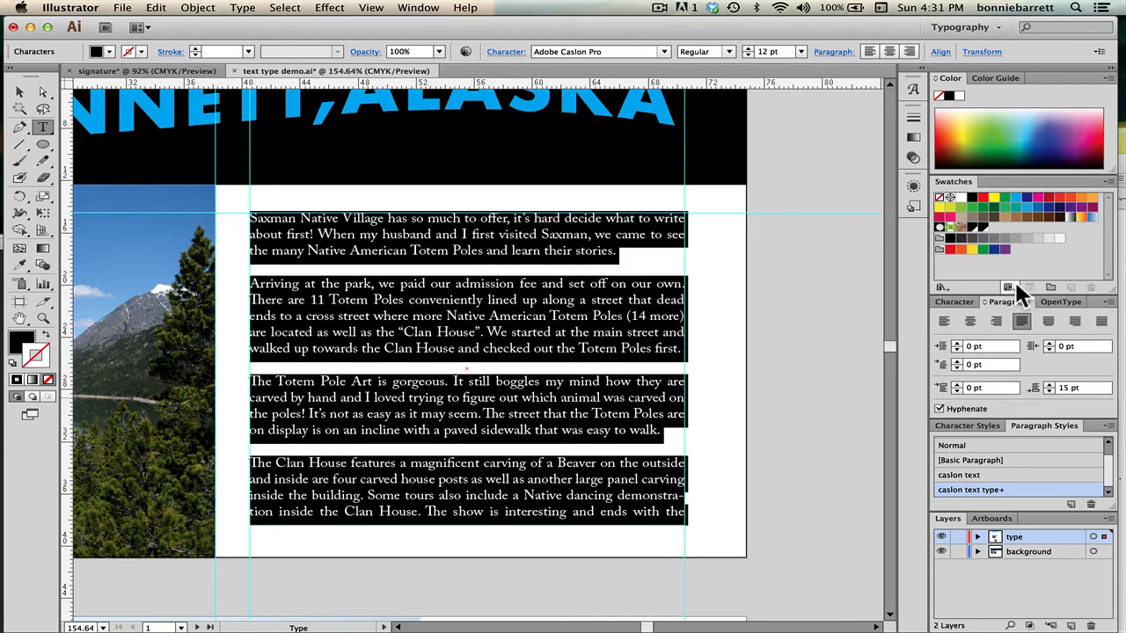
pyautogui.click(1021, 488)
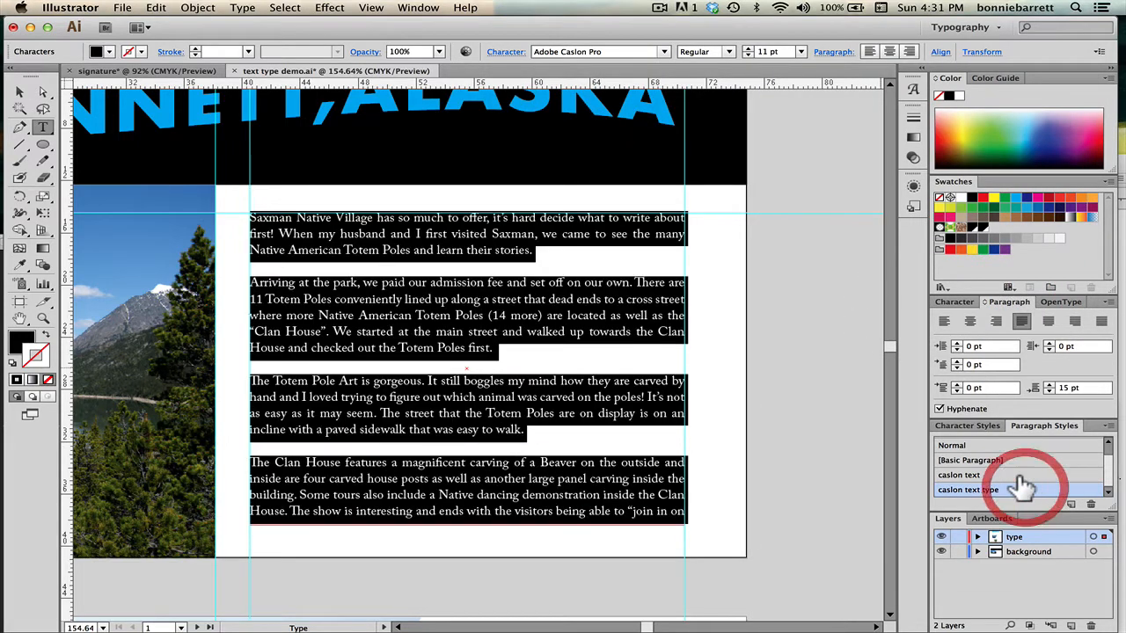
pyautogui.click(483, 234)
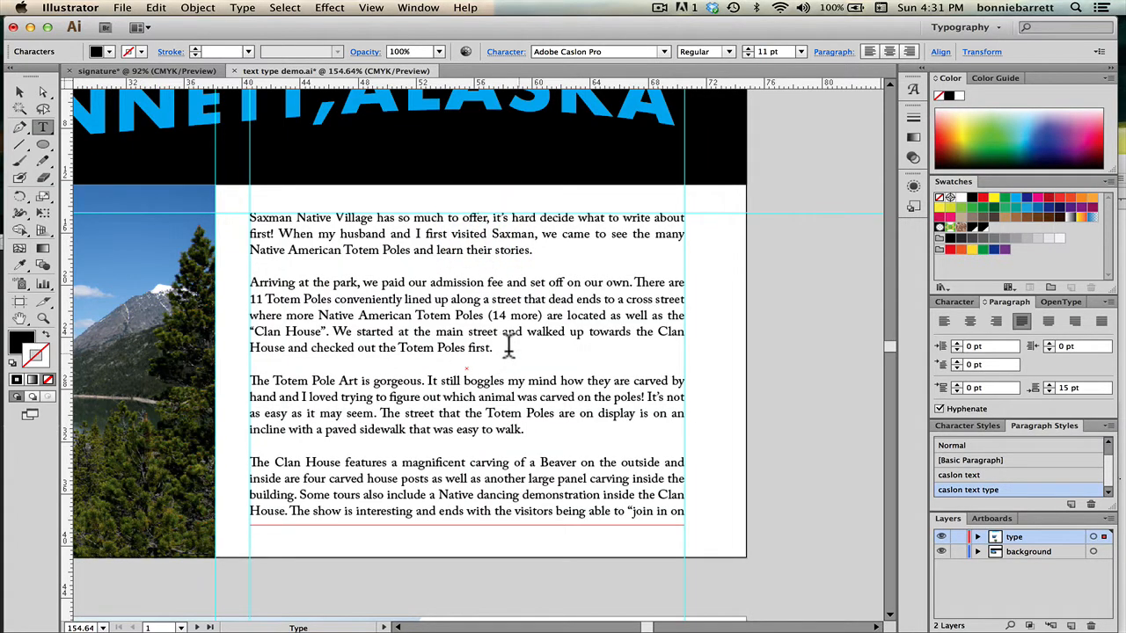
# Show the hidden characters in the Lake Bennett artboard's body text
pyautogui.click(43, 319)
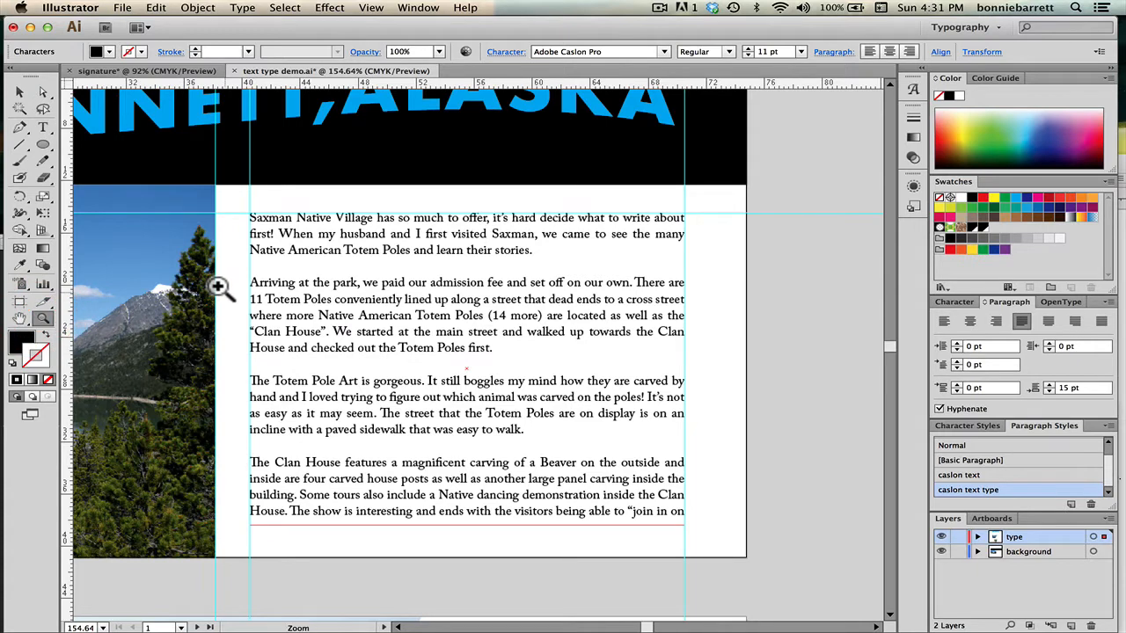
pyautogui.moveTo(226, 293); pyautogui.dragTo(404, 368)
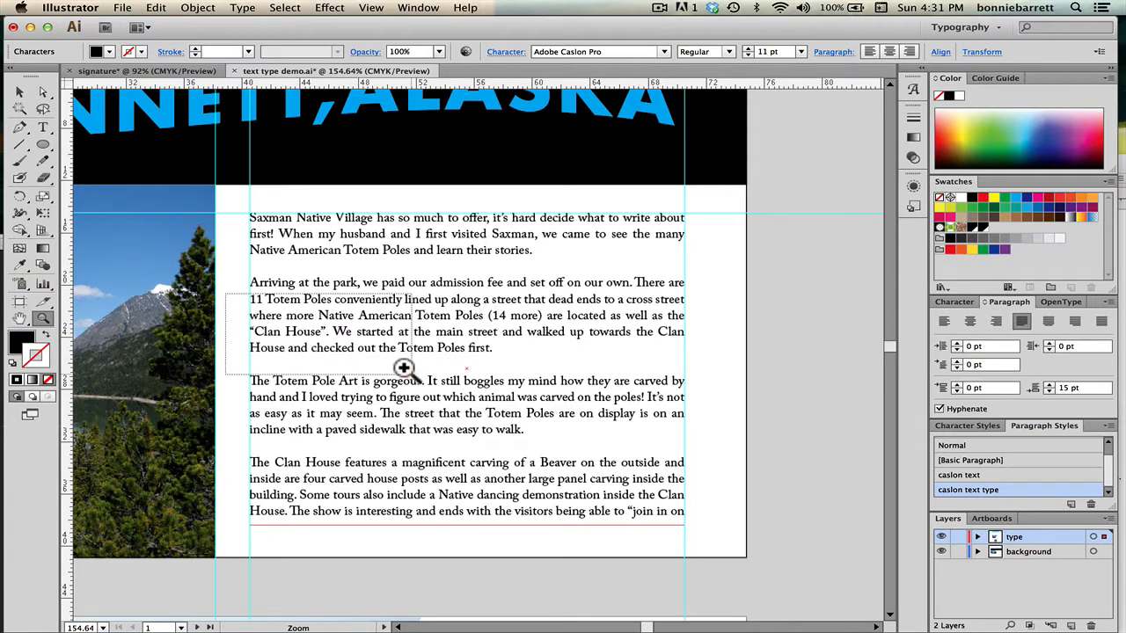
pyautogui.moveTo(403, 368); pyautogui.dragTo(403, 368)
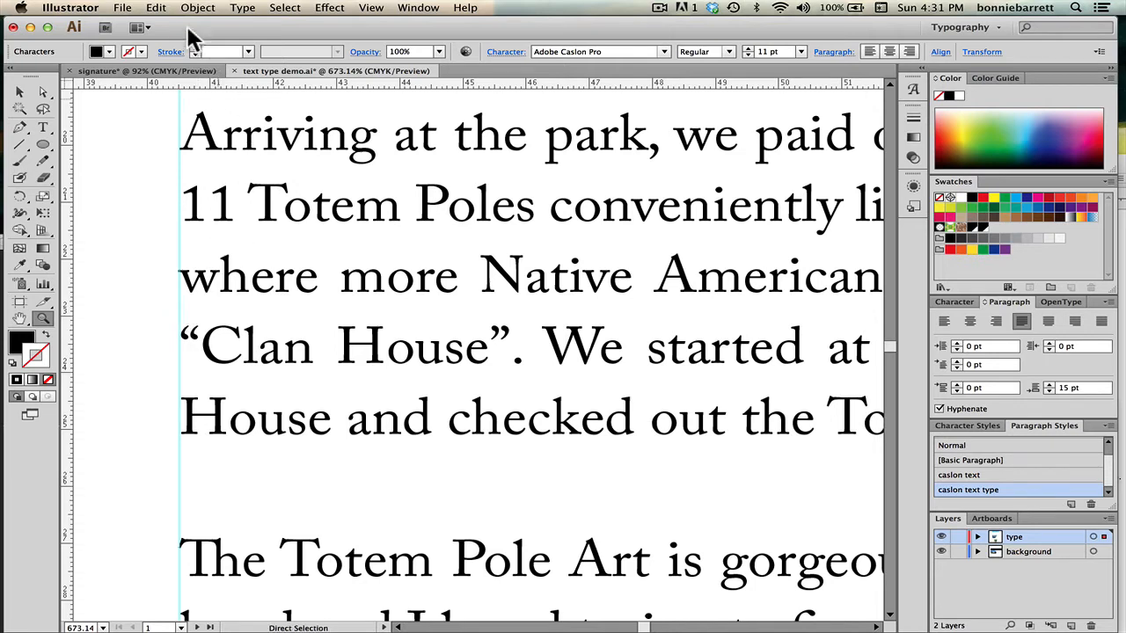
pyautogui.click(240, 8)
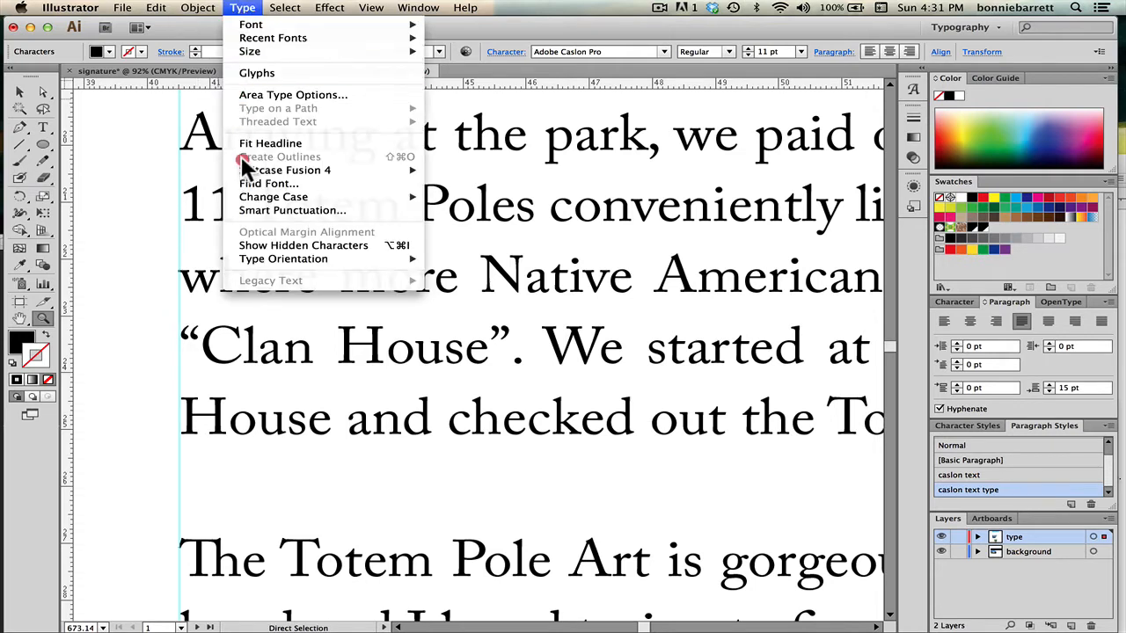
pyautogui.click(236, 245)
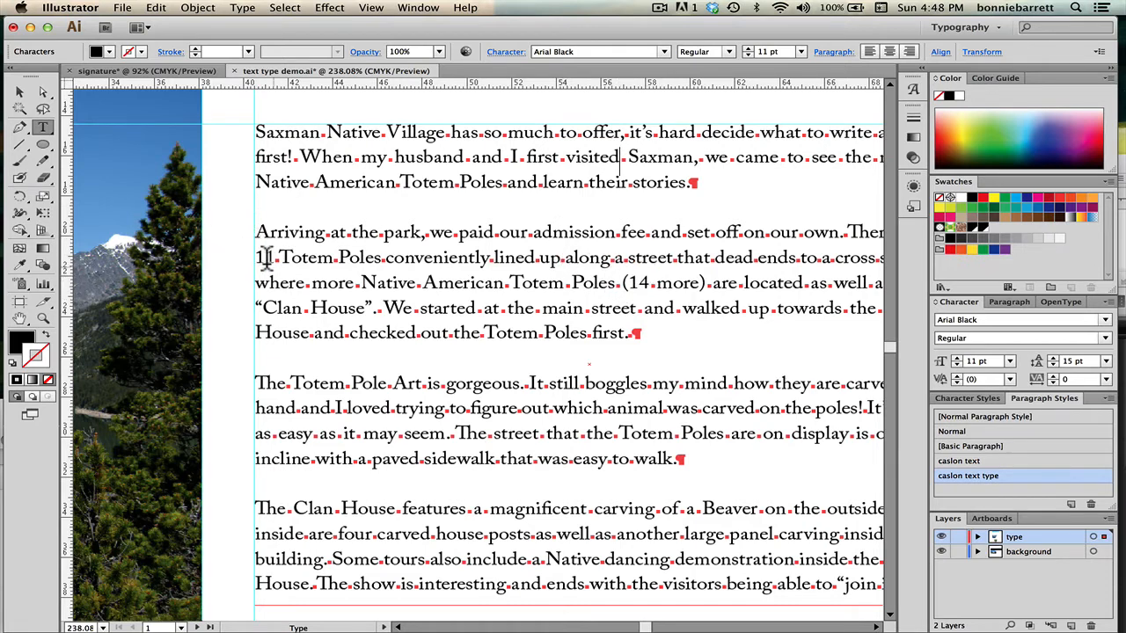
# Look up the Adobe Caslon Pro family in the font list and display the OpenType options
pyautogui.click(243, 8)
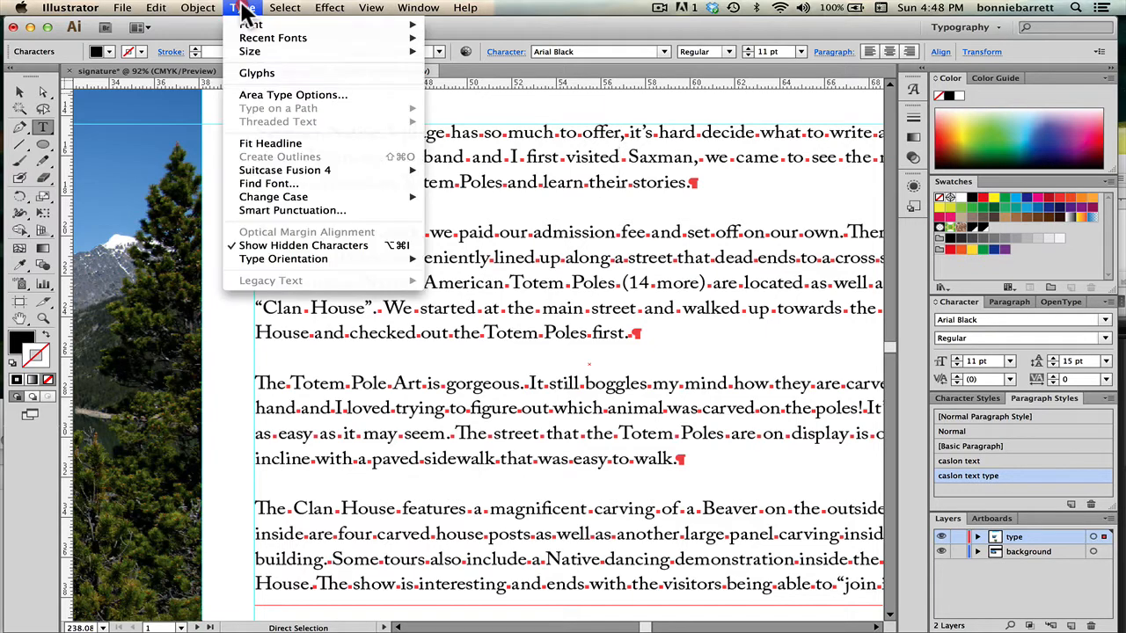
pyautogui.moveTo(252, 24)
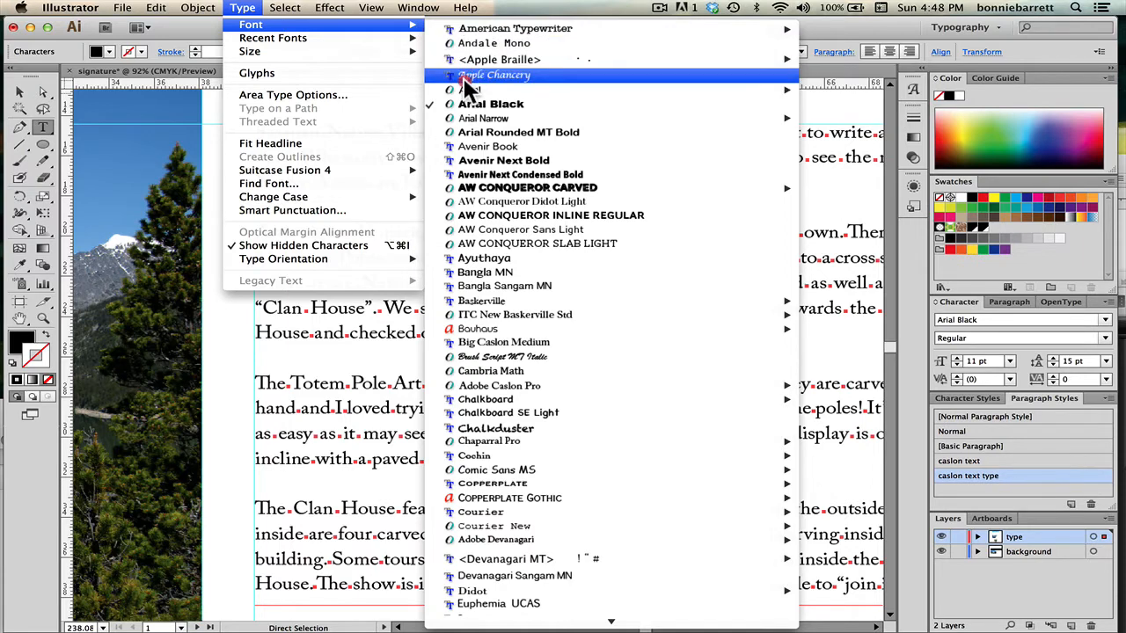
pyautogui.moveTo(463, 91)
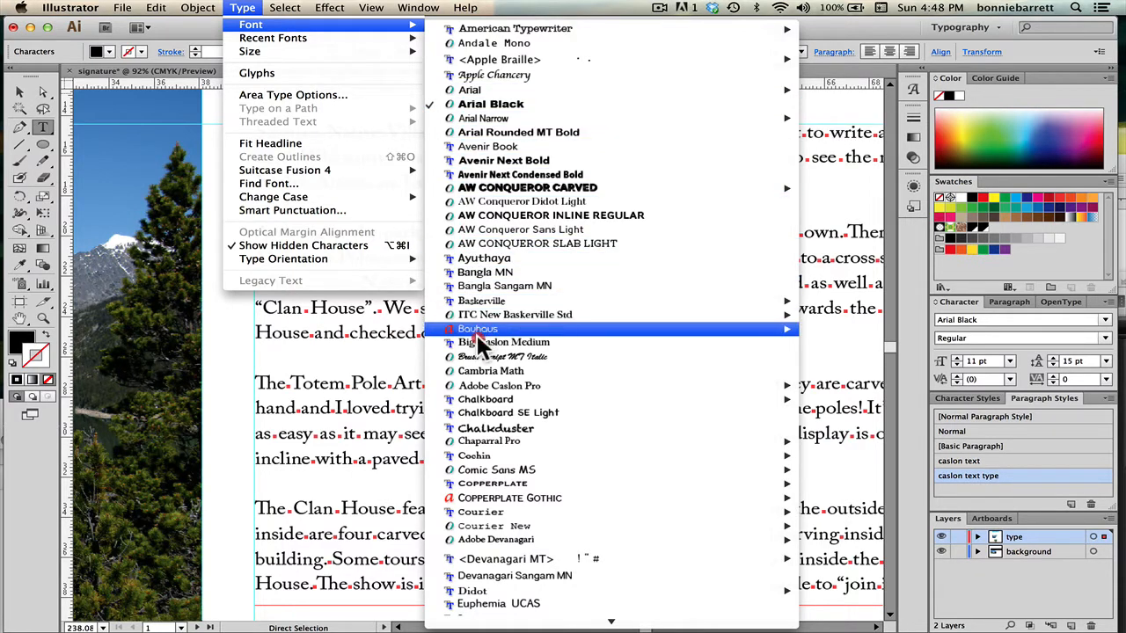
pyautogui.moveTo(479, 387)
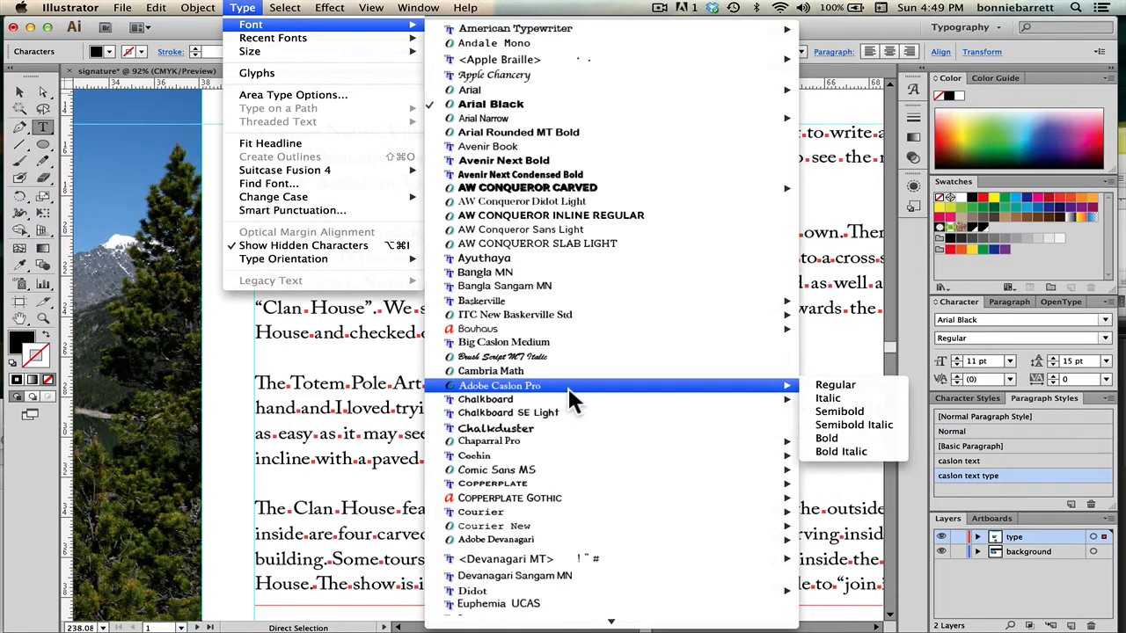
pyautogui.click(545, 391)
pyautogui.click(1060, 301)
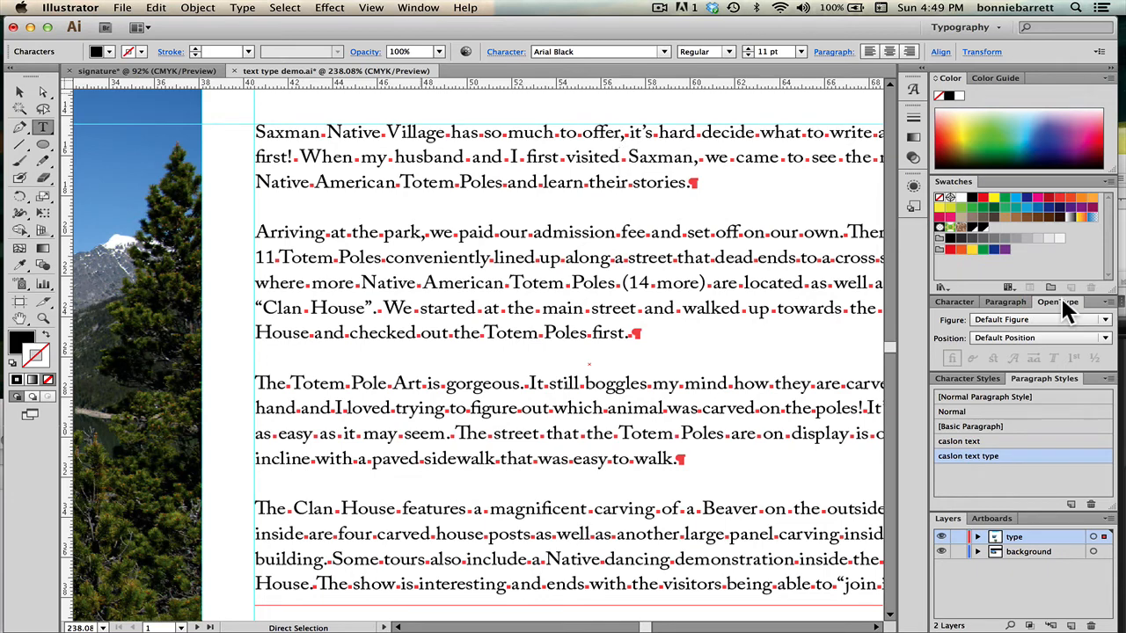
# Set the caslon text type style's OpenType figure option to Proportional Oldstyle
pyautogui.doubleClick(949, 454)
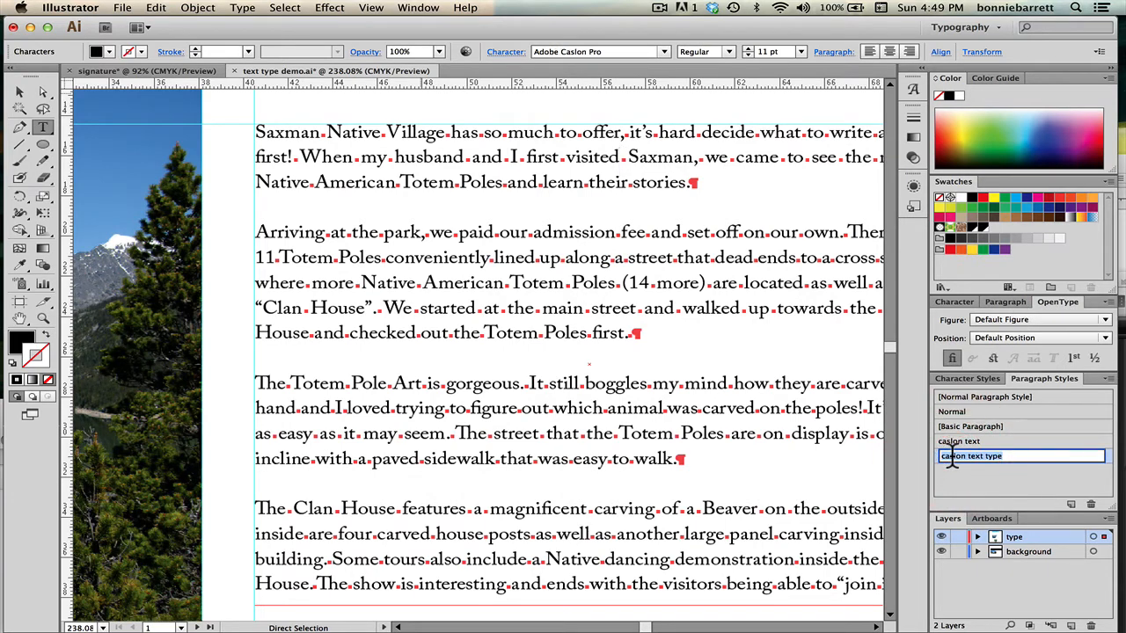
pyautogui.doubleClick(936, 453)
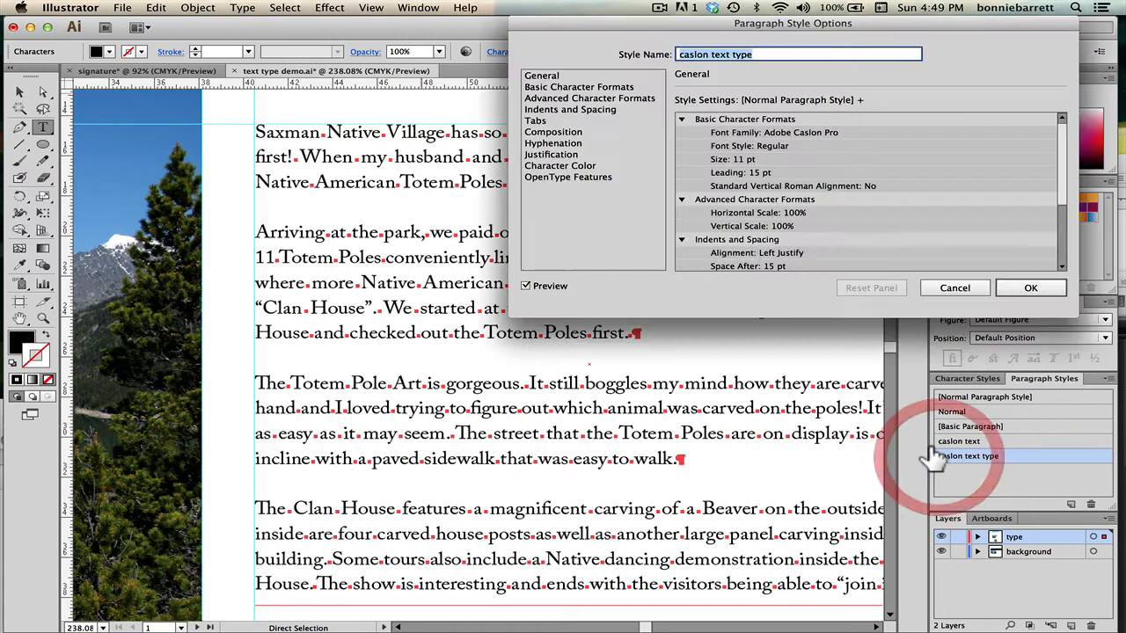
pyautogui.click(591, 177)
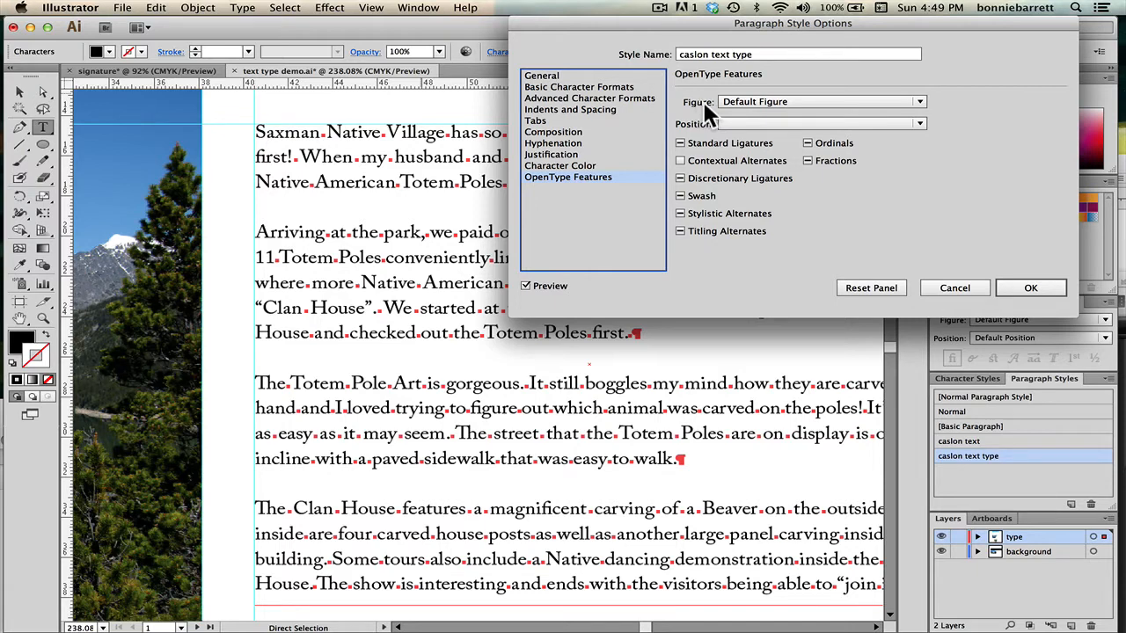
pyautogui.click(754, 101)
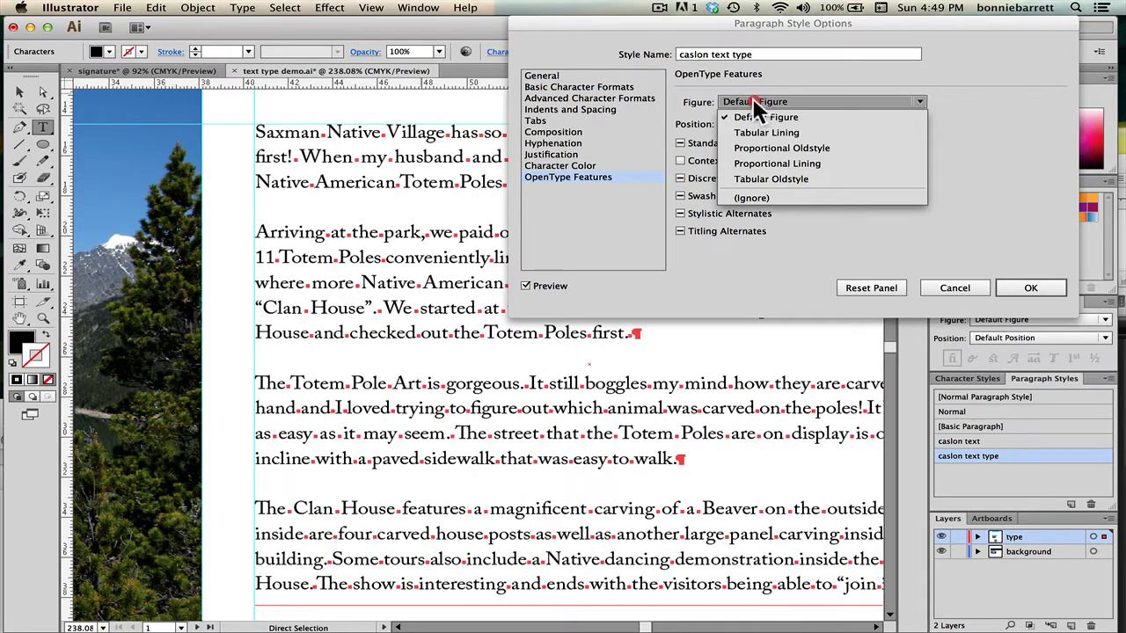
pyautogui.click(749, 147)
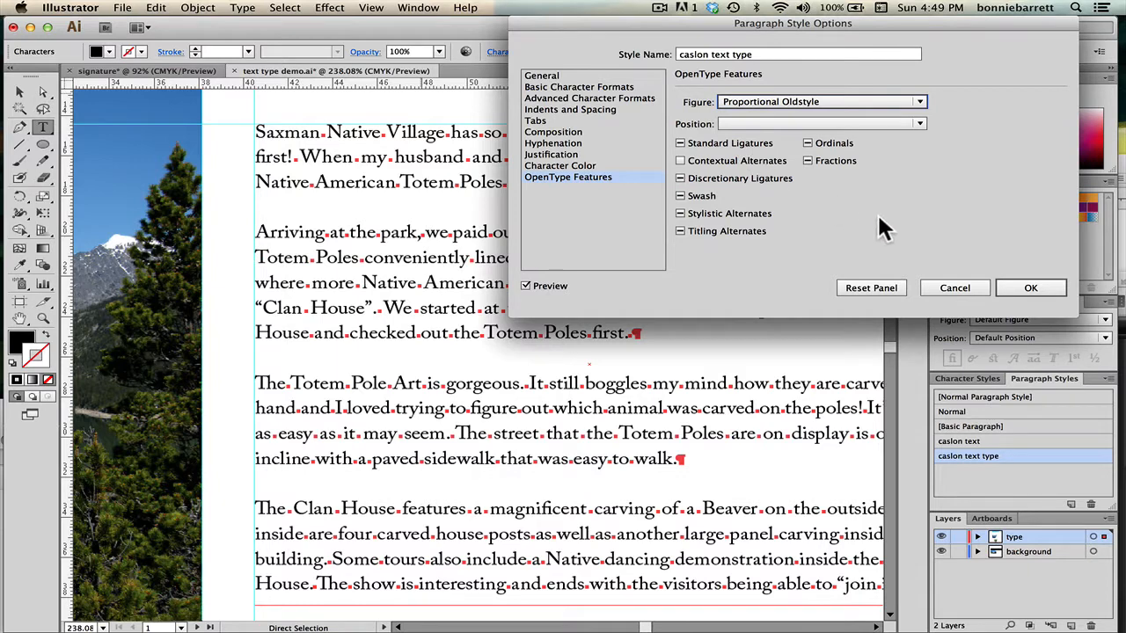
pyautogui.click(1031, 287)
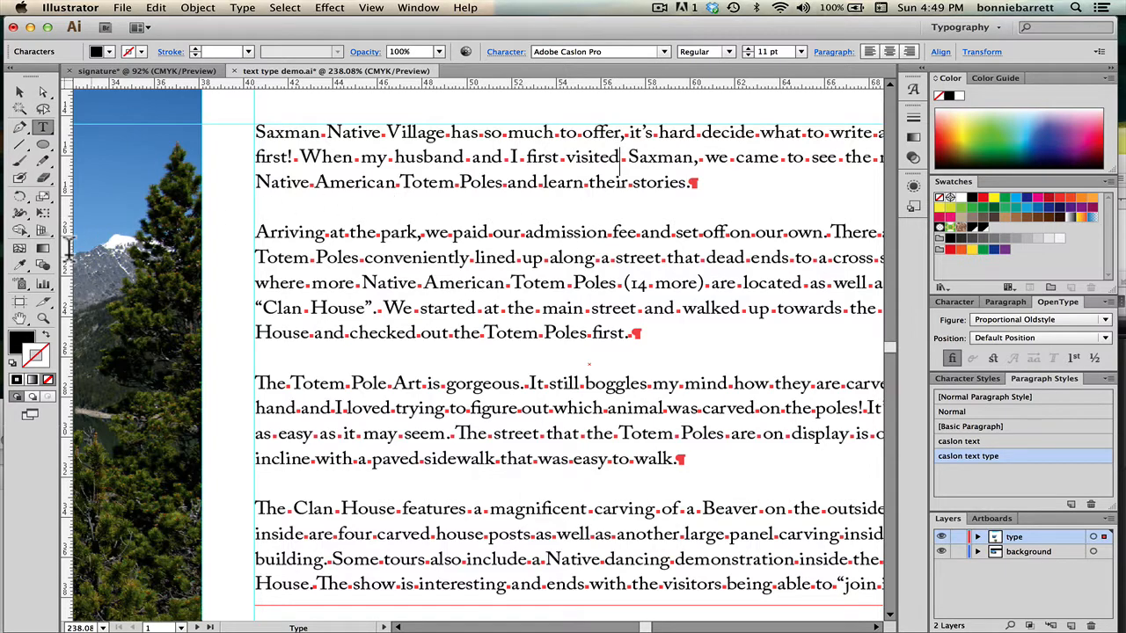
# Examine the numerals in "(14 more)" up close and return to the view of the whole artboard
pyautogui.click(42, 318)
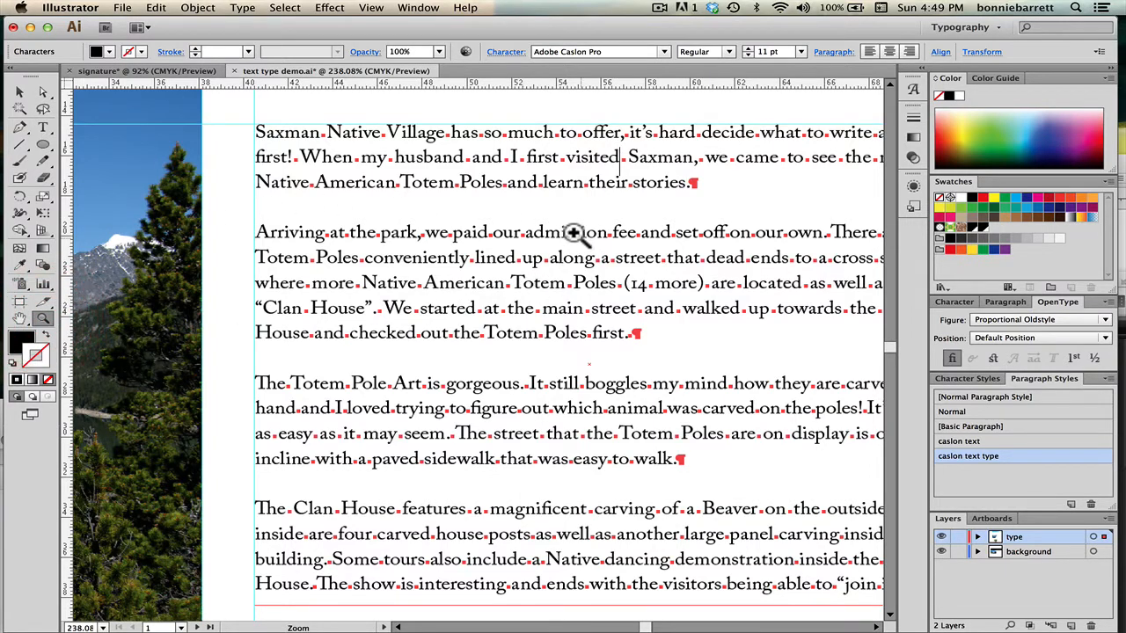
pyautogui.moveTo(639, 267); pyautogui.dragTo(725, 328)
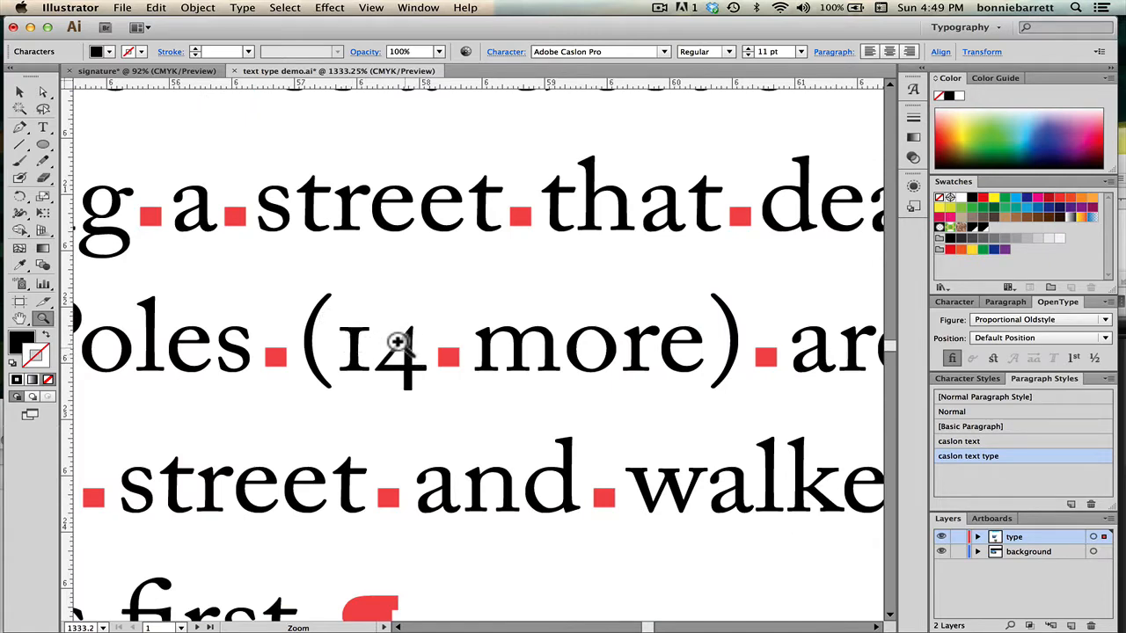
pyautogui.press('super+0')
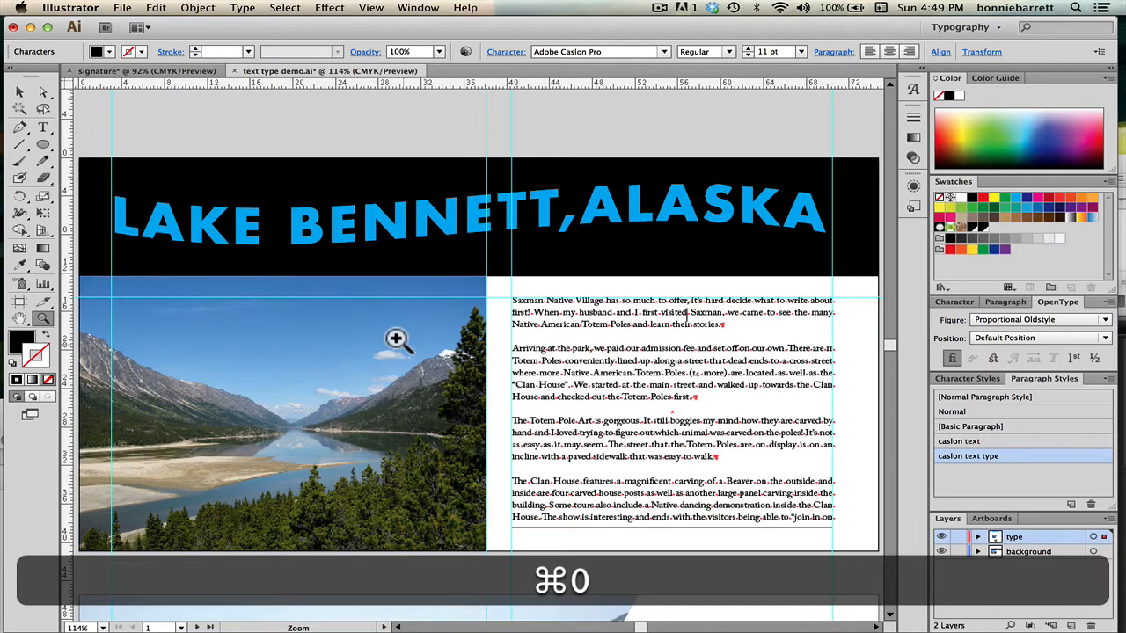